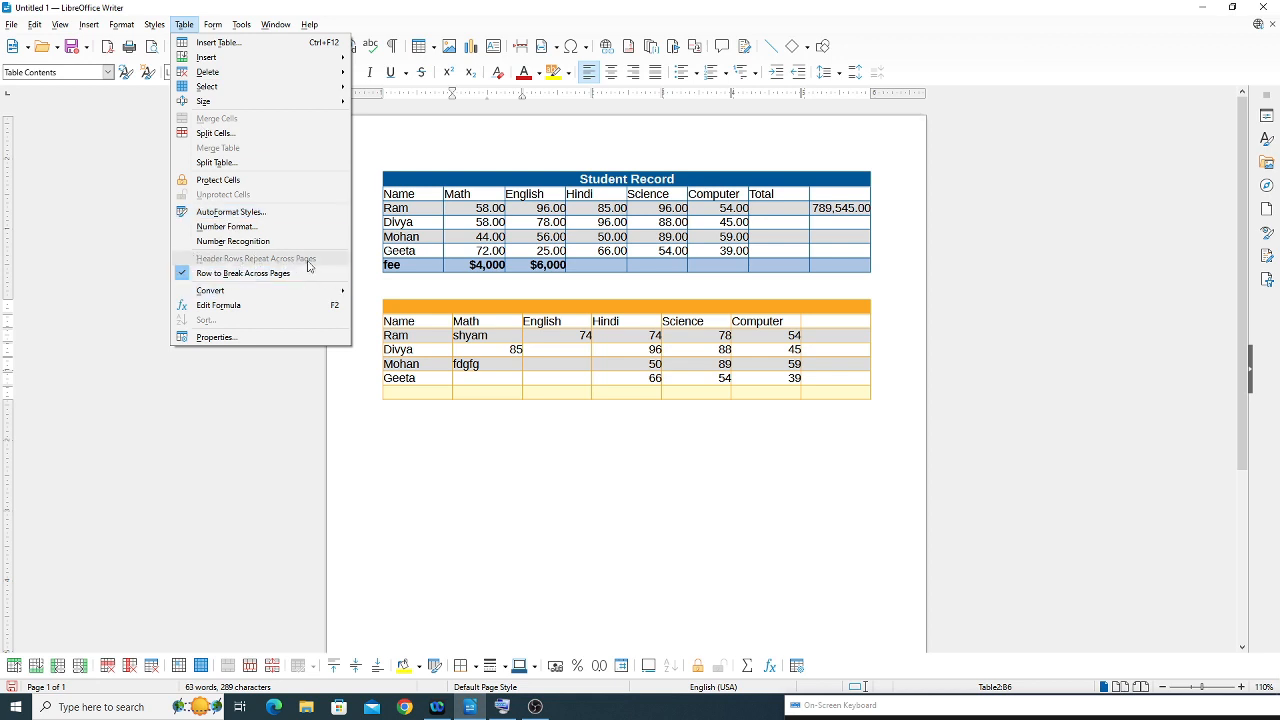
- Delete the second, orange-styled table below the Student Record table
left_click(558, 344)
left_click(498, 313)
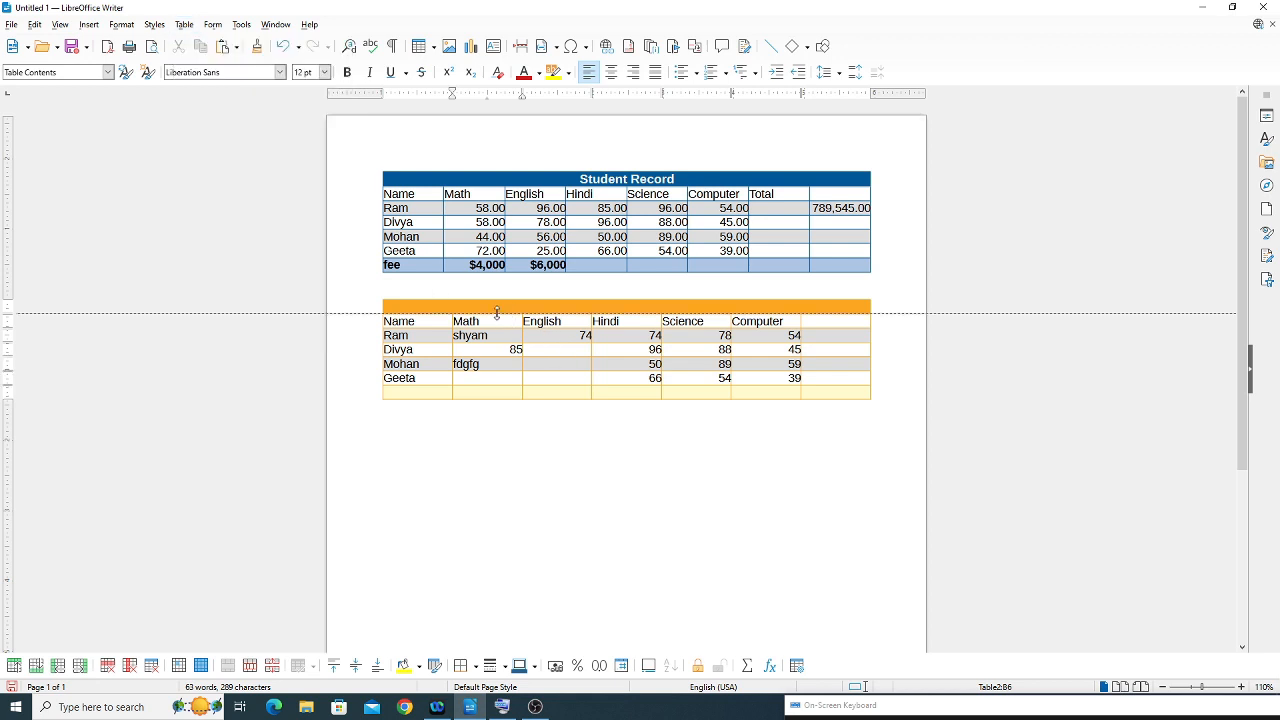
left_click(501, 308)
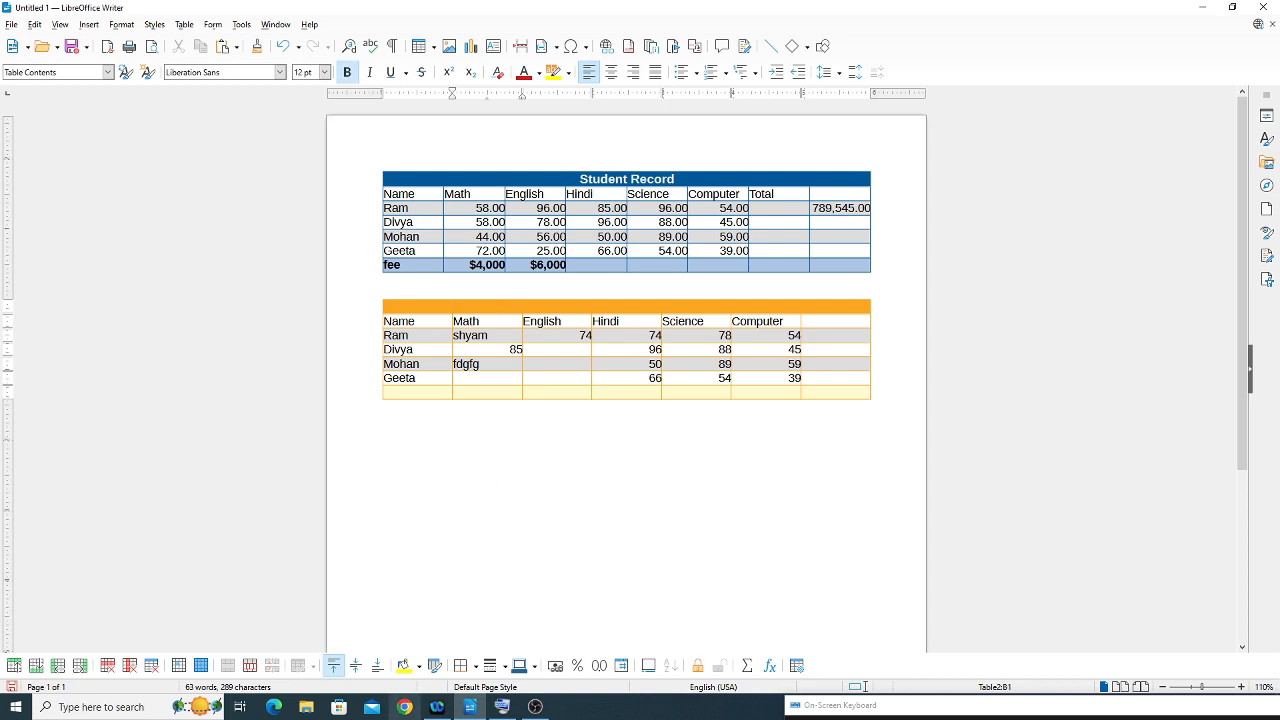
left_click(155, 670)
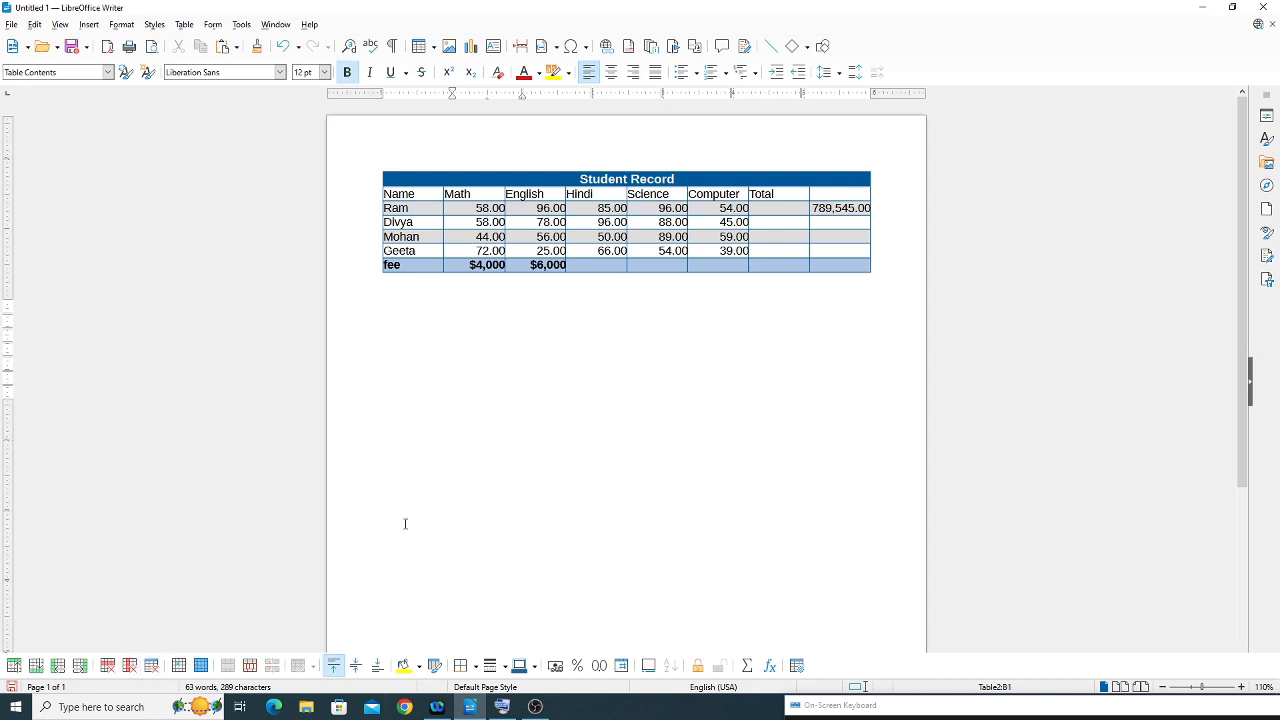
- Insert about 40 blank rows below the last student row of the Student Record table so that it runs onto a second page
left_click(503, 291)
left_click(459, 255)
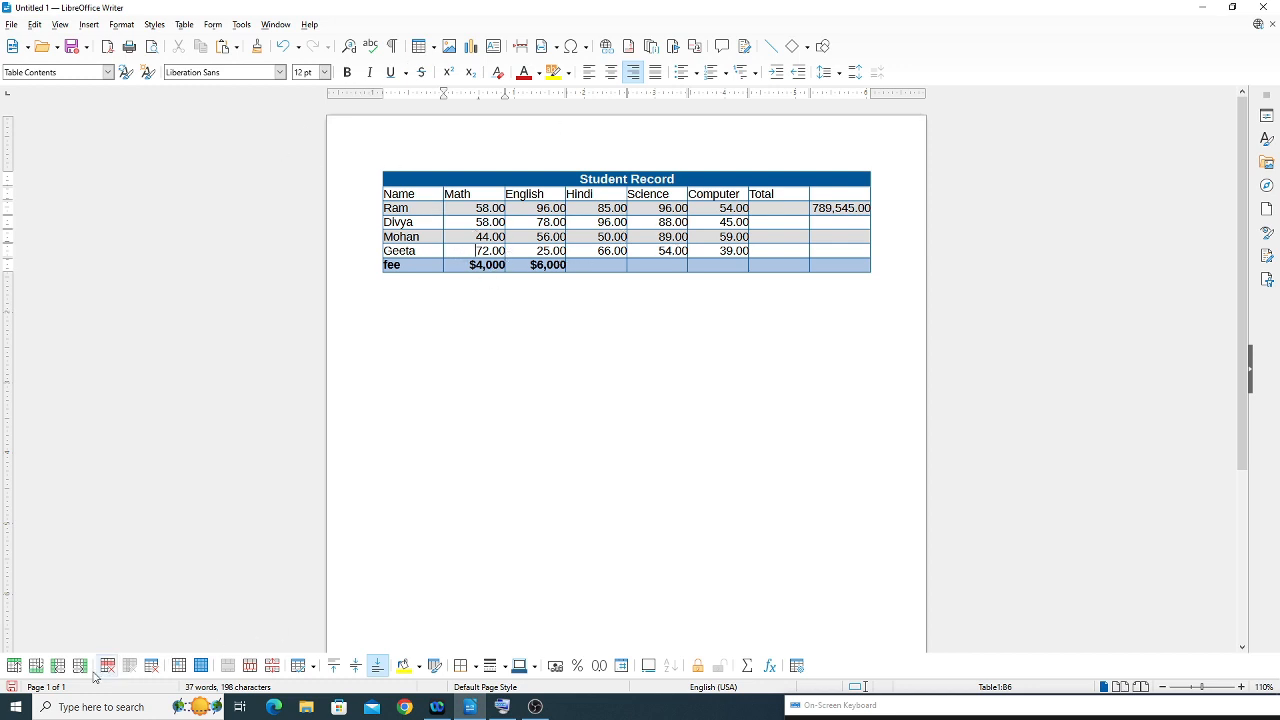
left_click(36, 667)
left_click(36, 667)
left_click(36, 667)
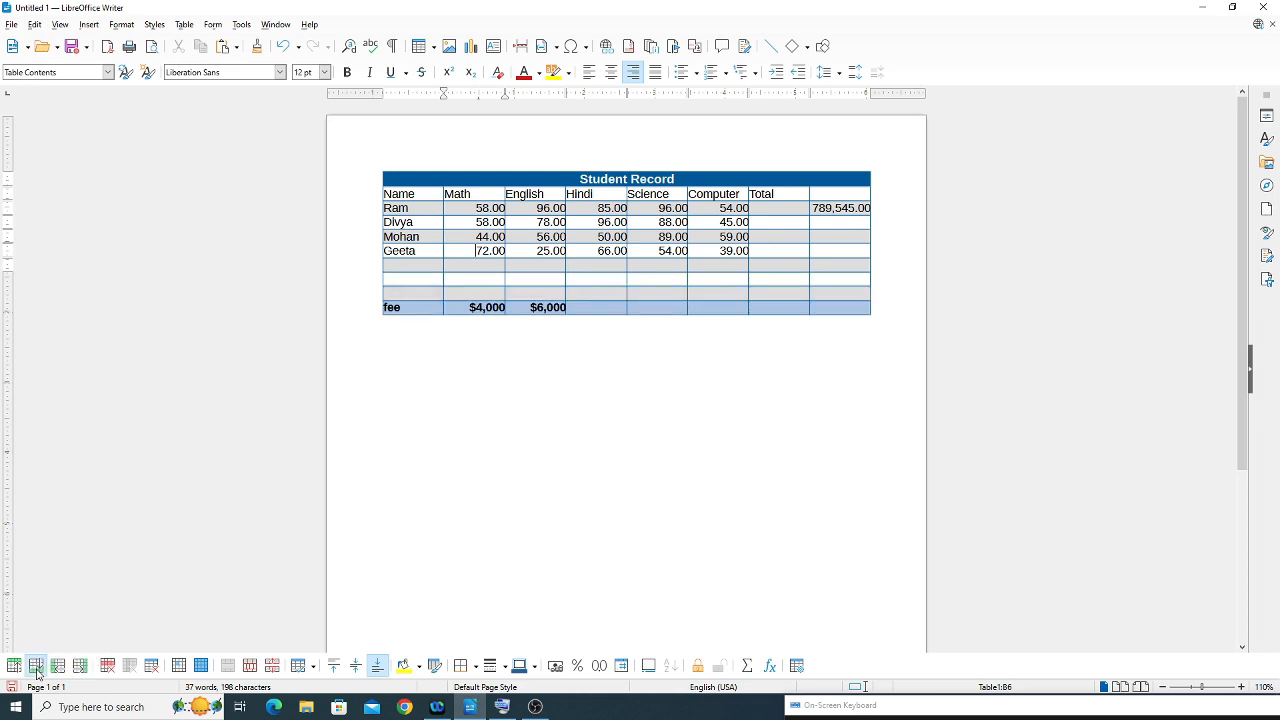
left_click(36, 667)
left_click(36, 667)
left_click(36, 667)
left_click(36, 667)
left_click(36, 667)
left_click(36, 667)
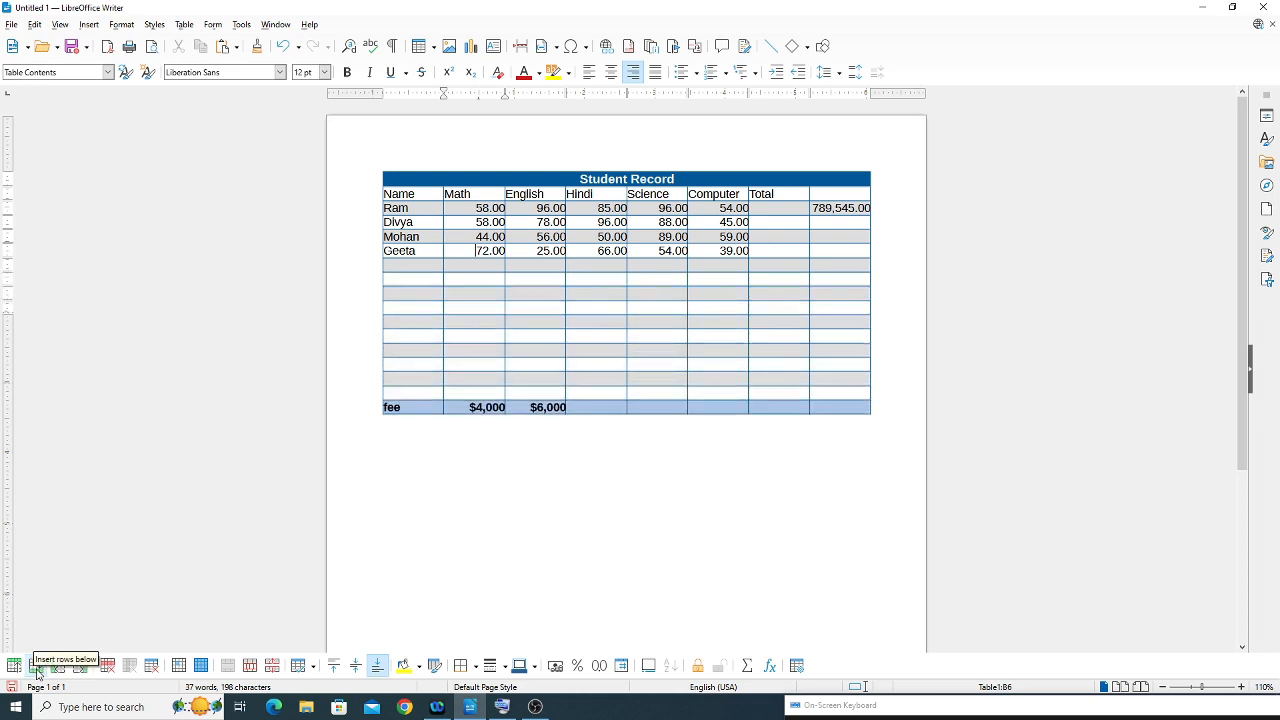
left_click(36, 667)
left_click(36, 667)
left_click(36, 667)
left_click(36, 667)
left_click(36, 667)
left_click(36, 667)
left_click(36, 667)
left_click(36, 667)
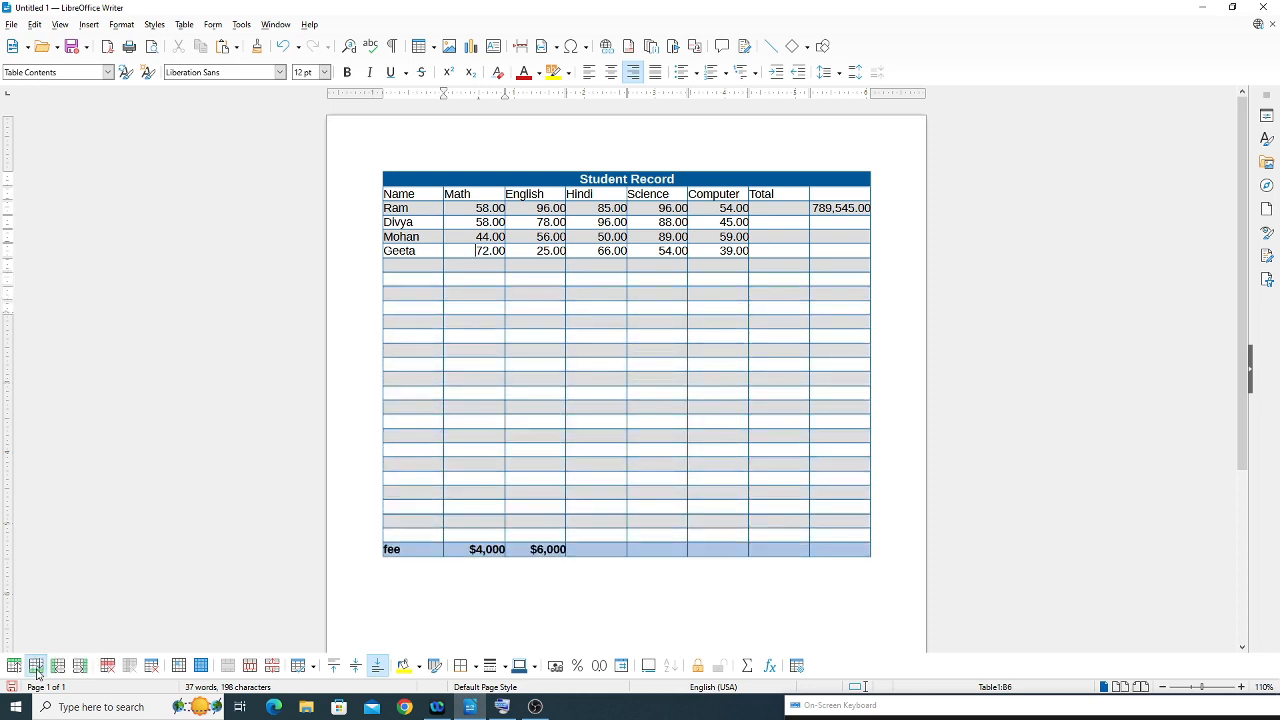
left_click(36, 667)
left_click(36, 667)
left_click(36, 667)
left_click(36, 667)
left_click(36, 667)
left_click(36, 667)
left_click(36, 667)
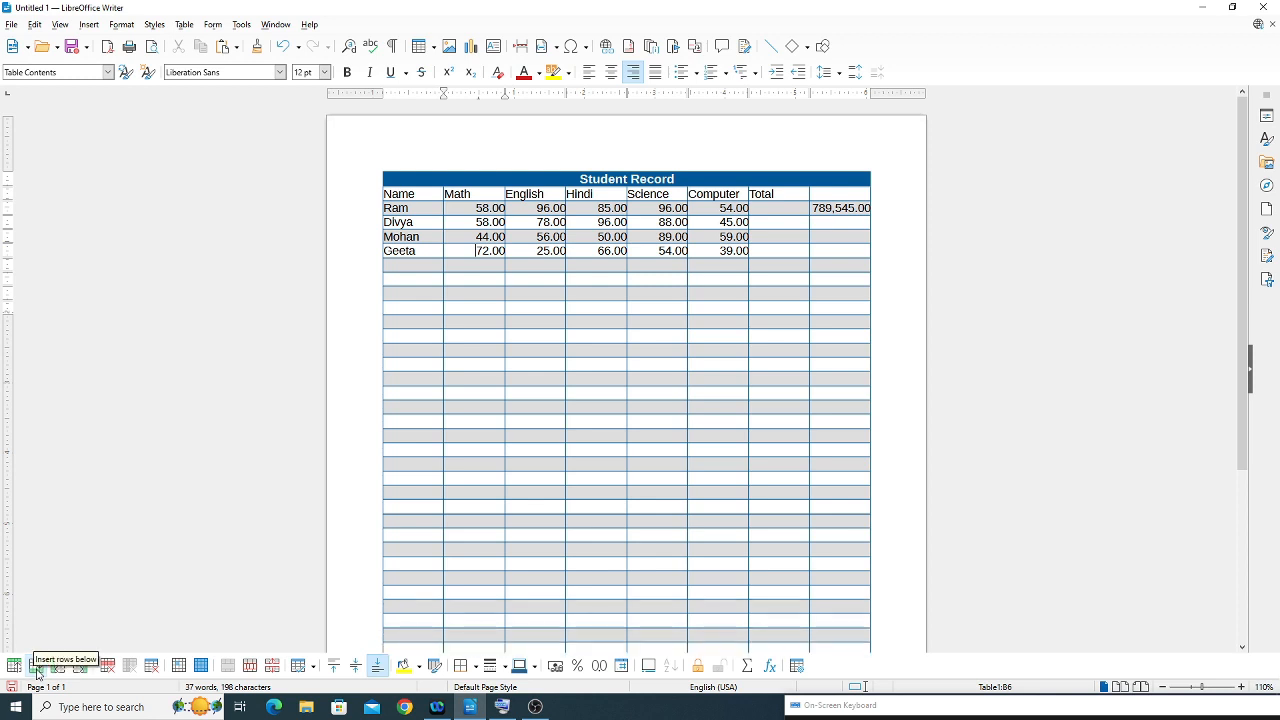
left_click(36, 667)
left_click(36, 667)
left_click(36, 667)
left_click(36, 667)
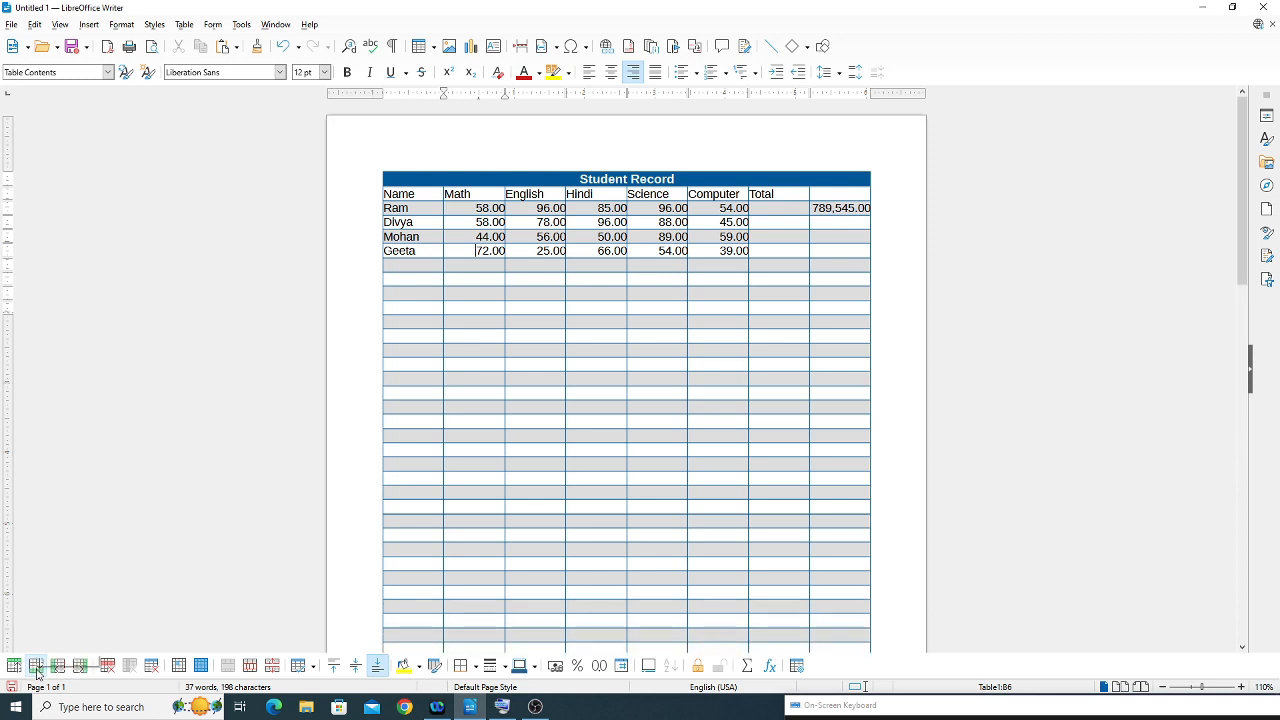
- Fill the subject heading row, from Name through the last column, with an orange cell background
scroll(582, 548, "down", 5)
scroll(582, 548, "down", 6)
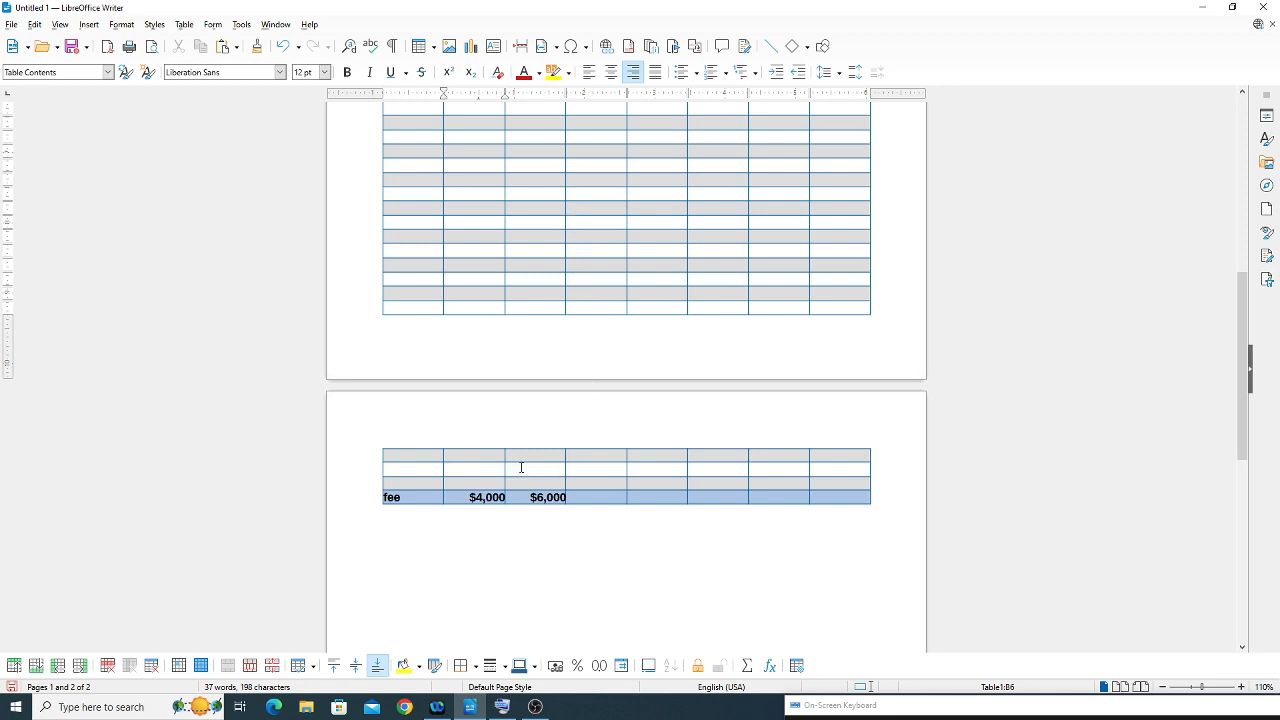
scroll(521, 467, "up", 2)
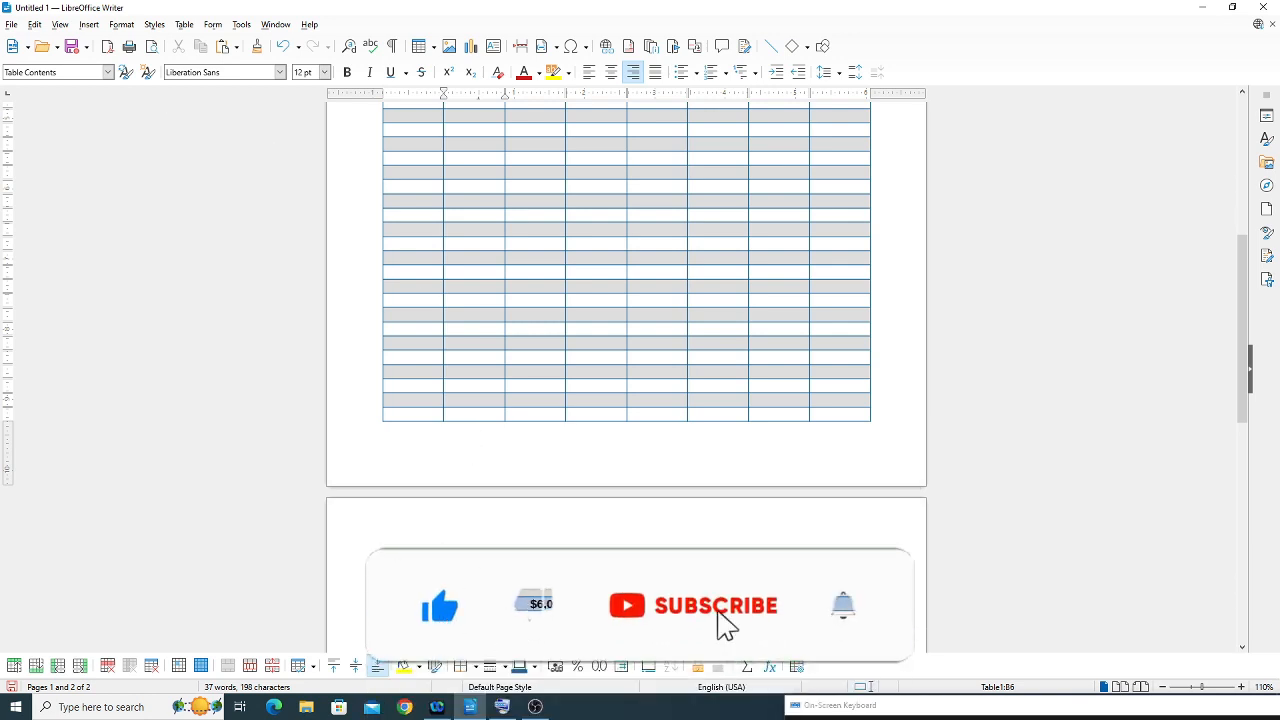
scroll(597, 156, "up", 8)
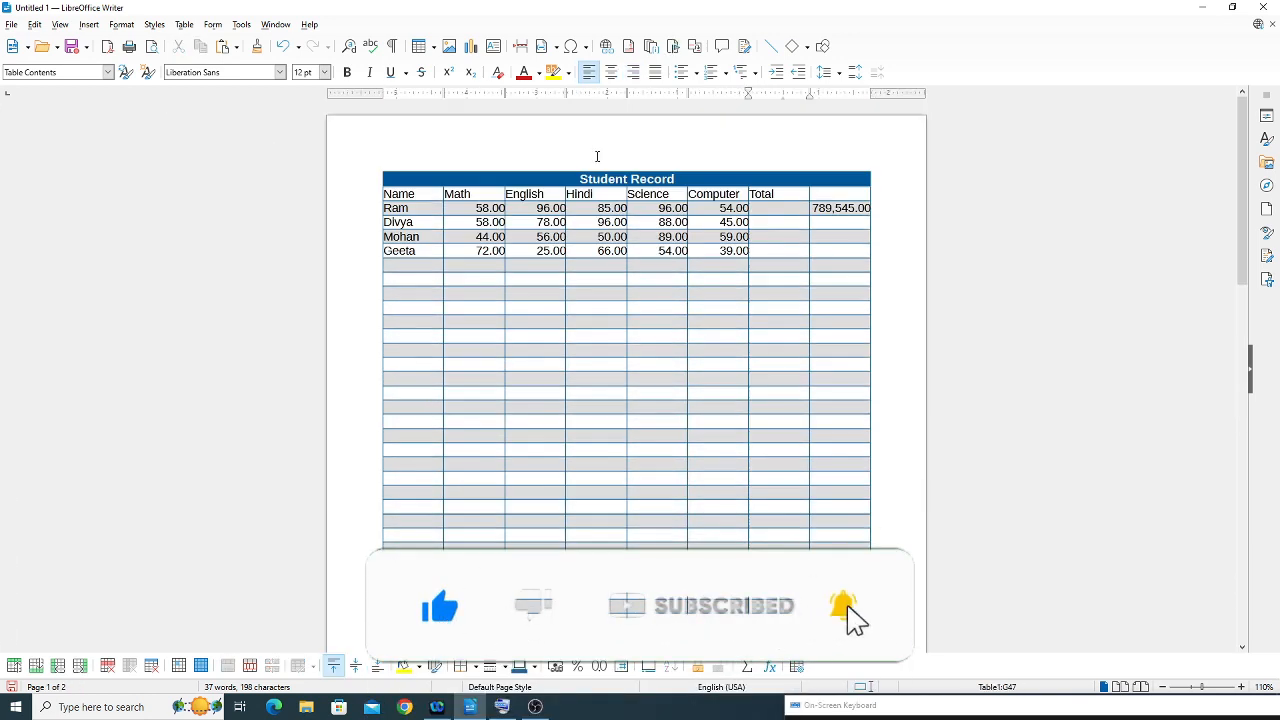
left_click_drag(759, 194, 836, 195)
double_click(729, 191)
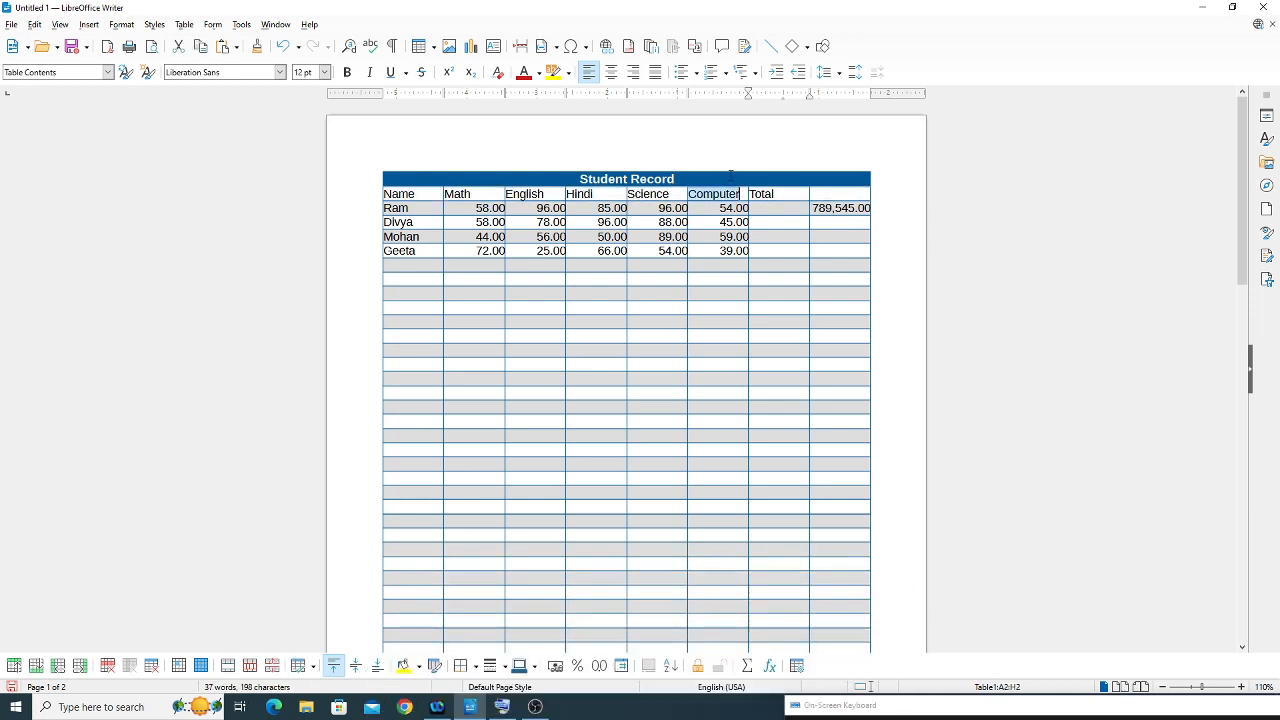
left_click_drag(731, 177, 655, 191)
left_click(473, 194)
left_click_drag(428, 194, 843, 191)
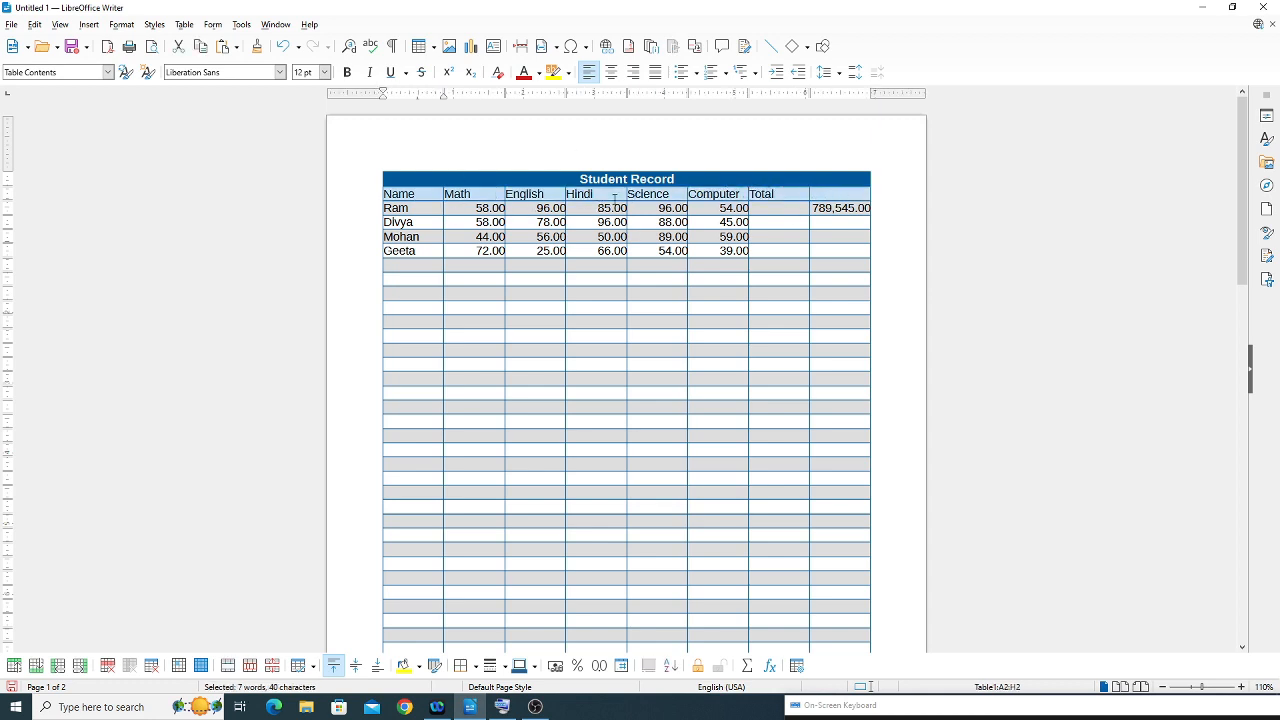
left_click(419, 666)
left_click(437, 502)
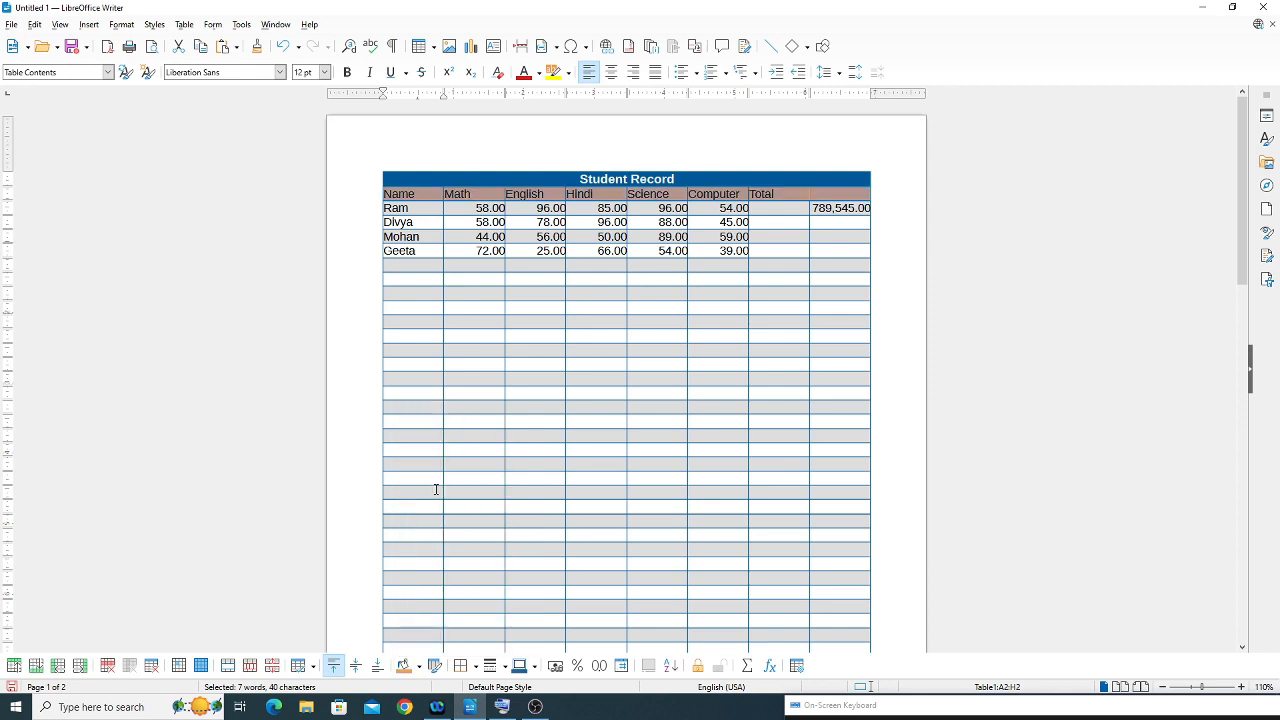
left_click(785, 195)
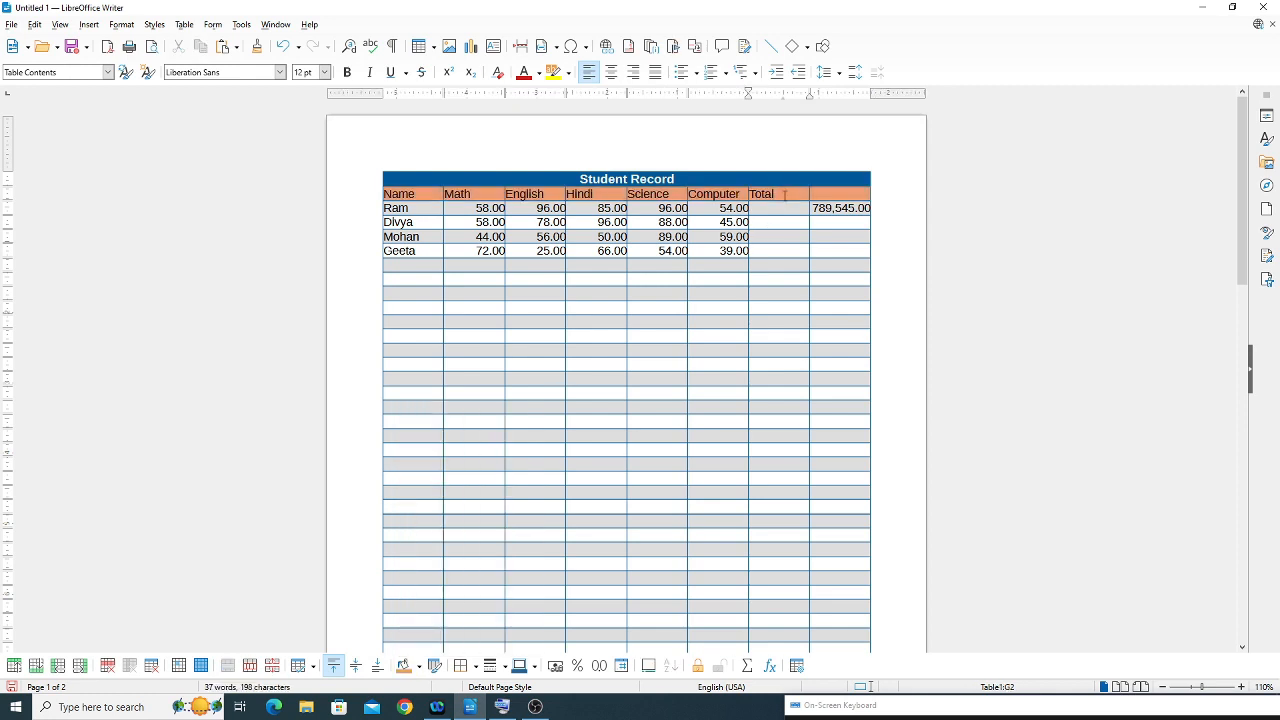
- Check whether the orange heading row repeats above the table rows on the second page
scroll(765, 285, "down", 15)
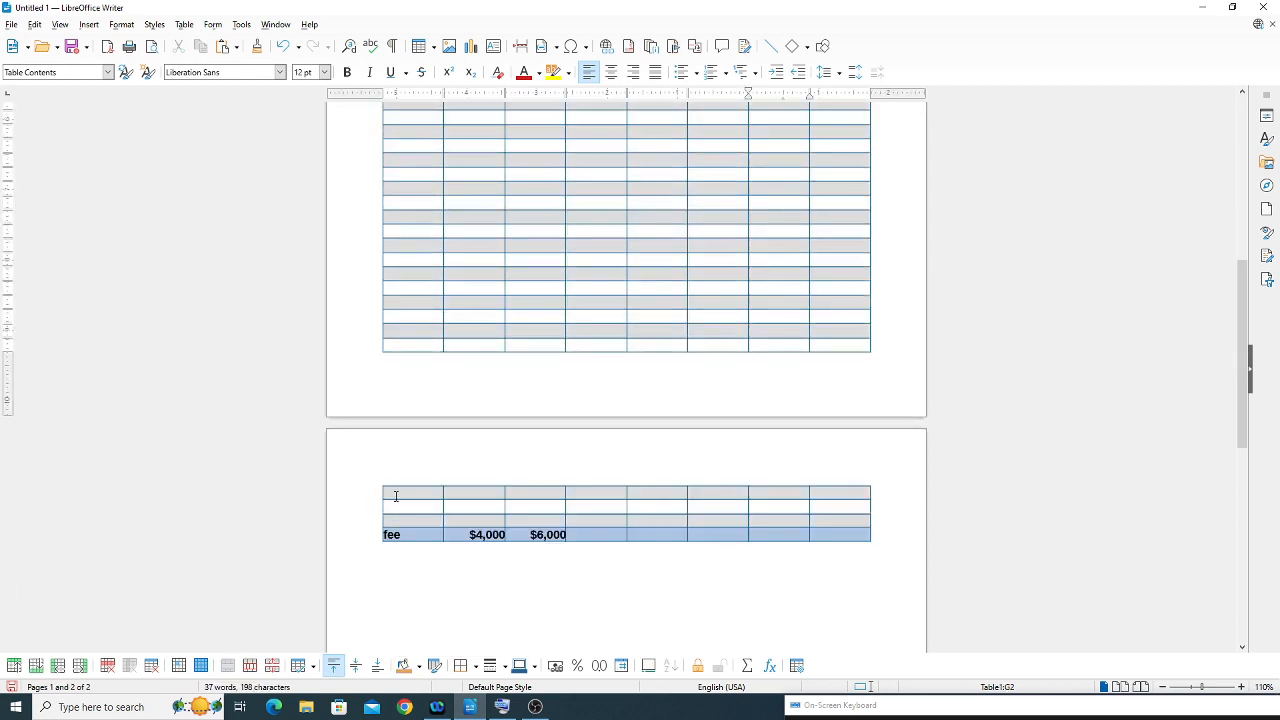
left_click(397, 495)
scroll(629, 314, "up", 15)
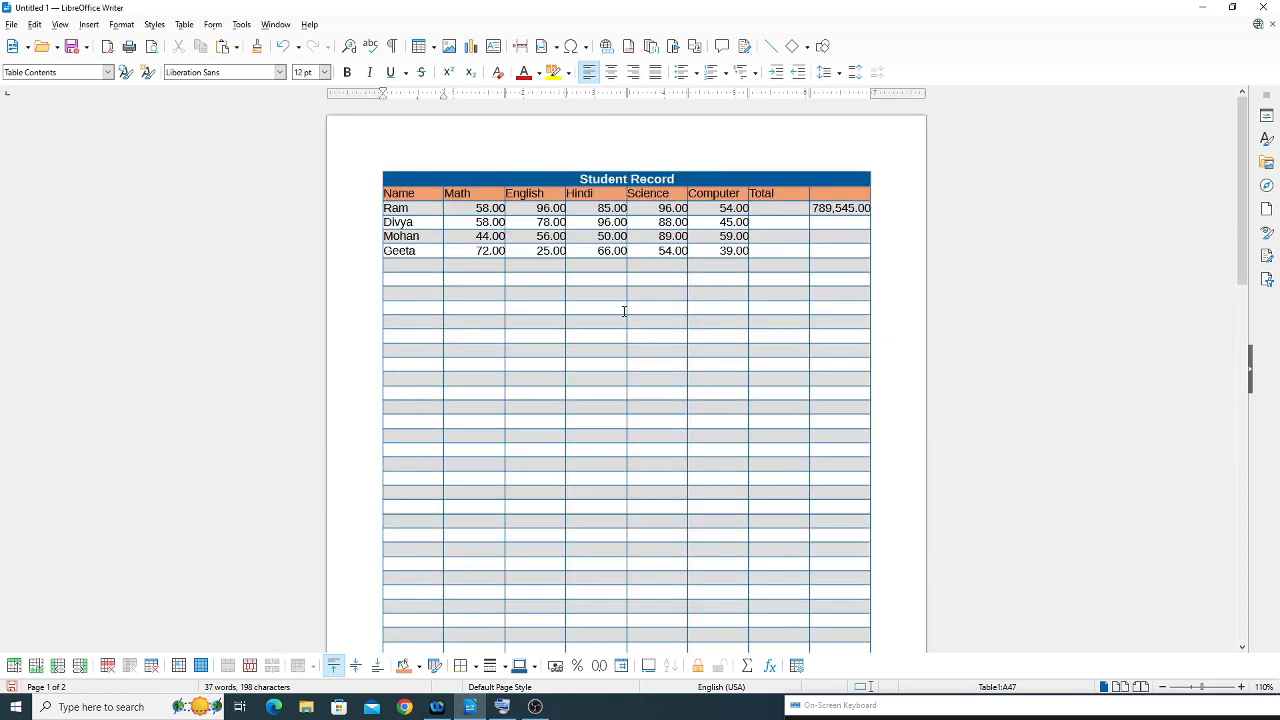
- Check whether the Header Rows Repeat Across Pages option is available for the heading row and for the Student Record title row
left_click_drag(395, 193, 820, 192)
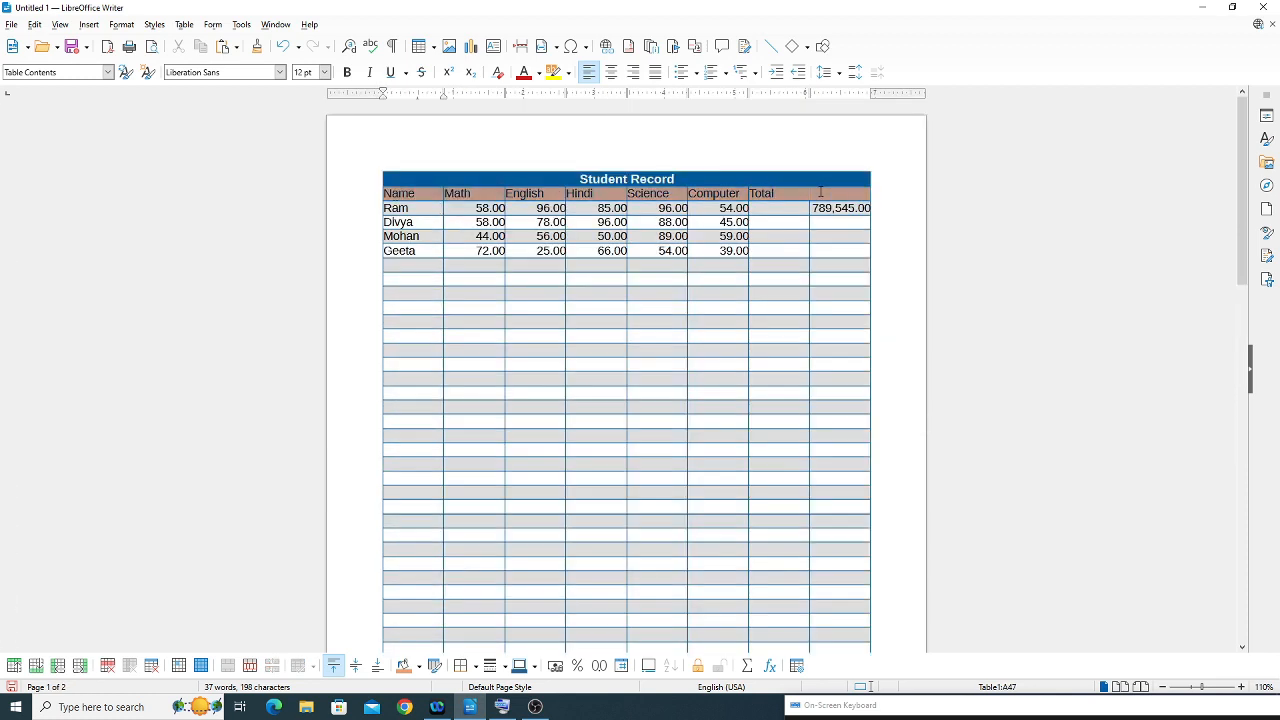
left_click(186, 26)
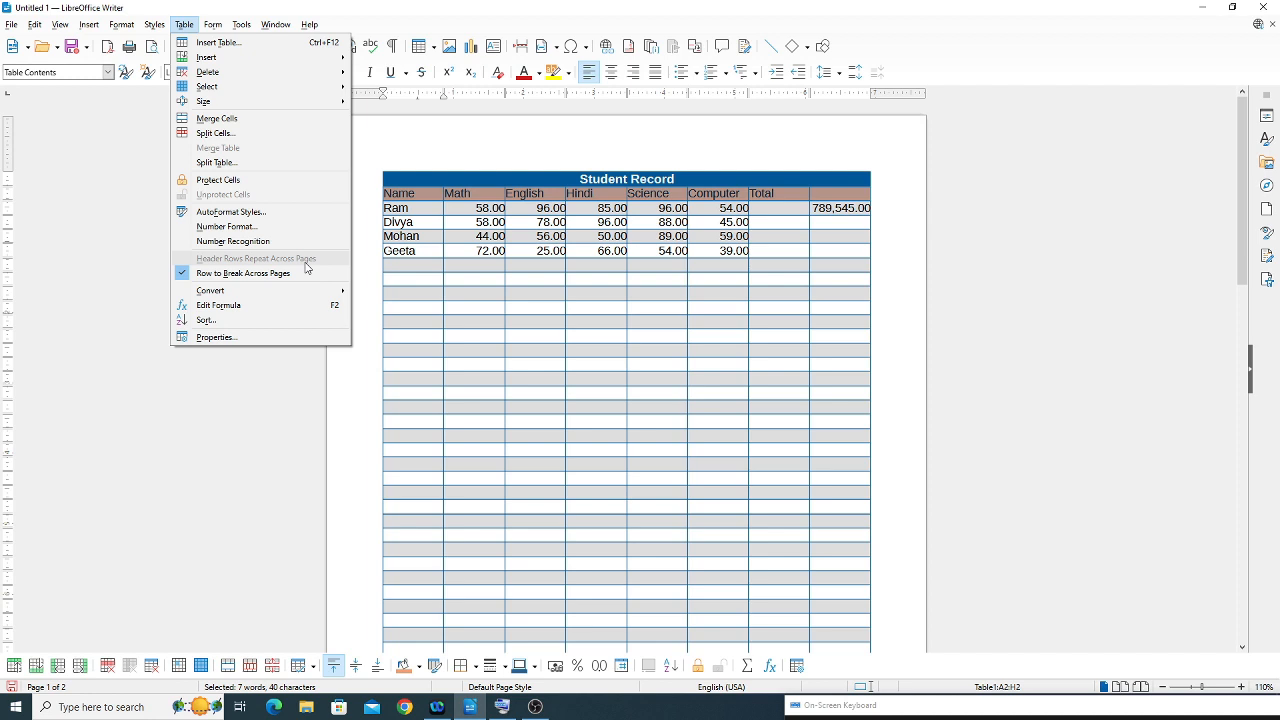
left_click(522, 386)
left_click(522, 386)
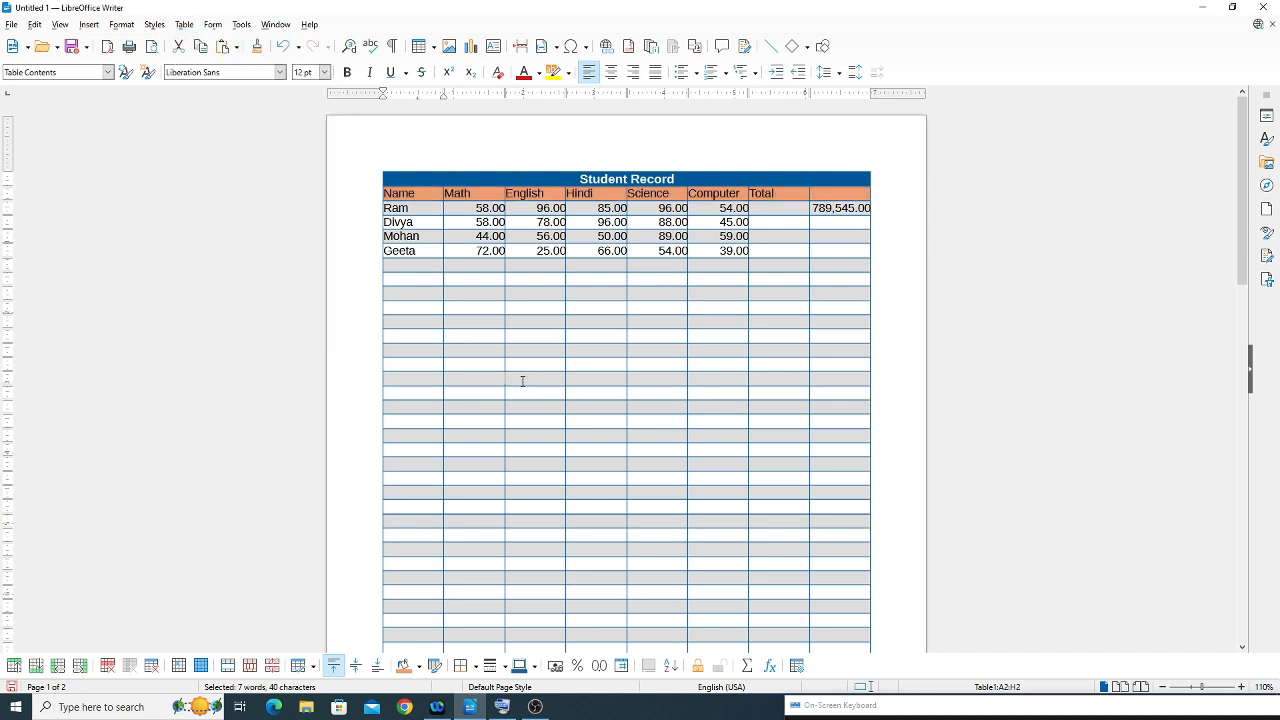
left_click(678, 180)
left_click(190, 27)
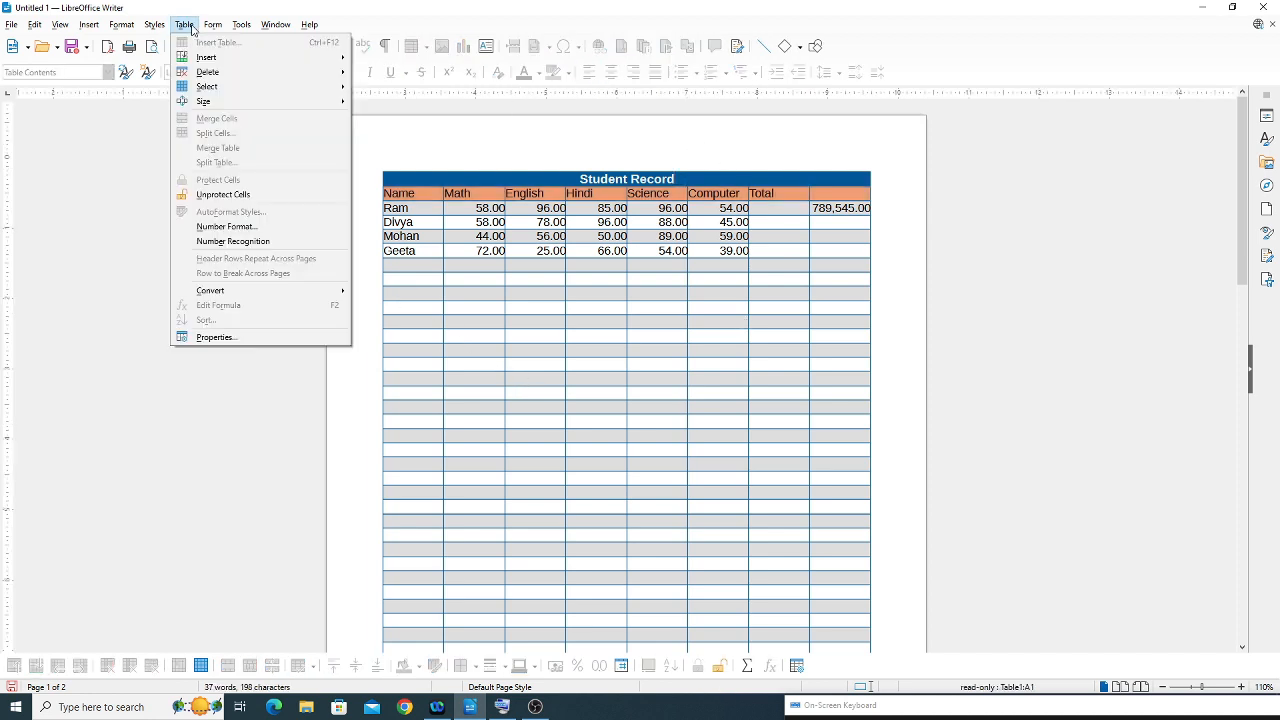
left_click(629, 341)
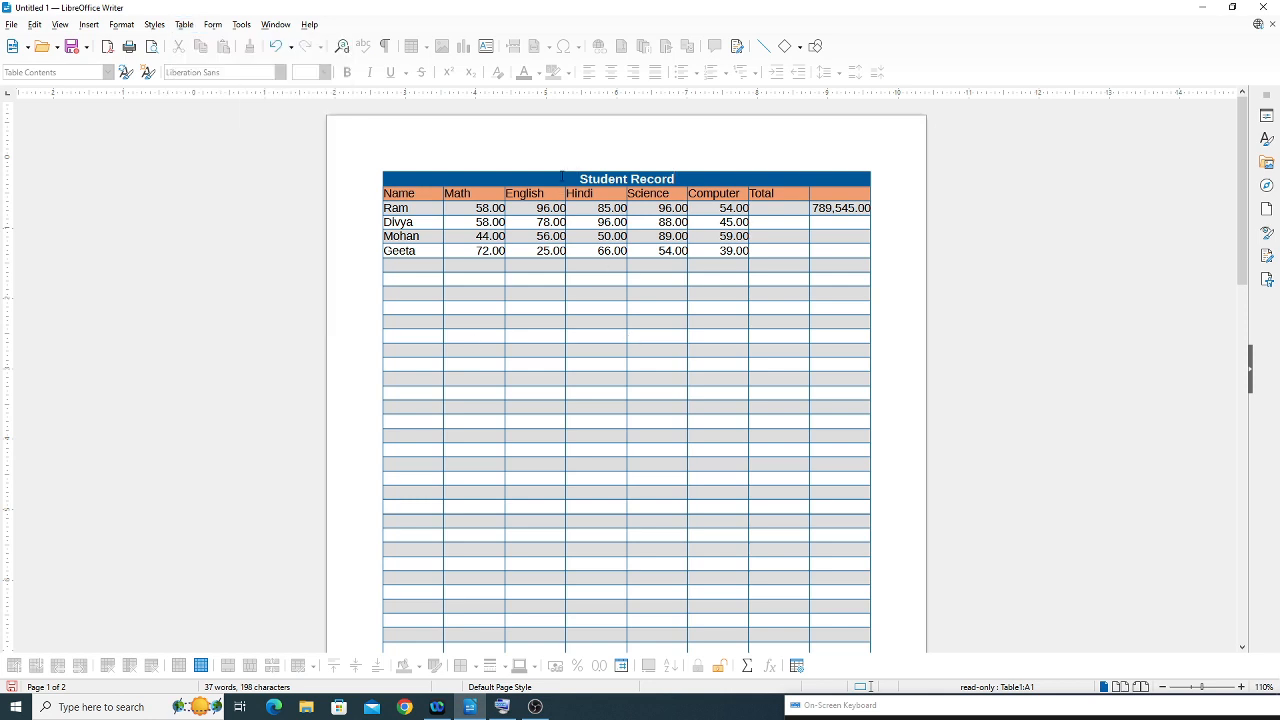
- Delete the blank tenth row of the Student Record table
left_click_drag(390, 193, 728, 249)
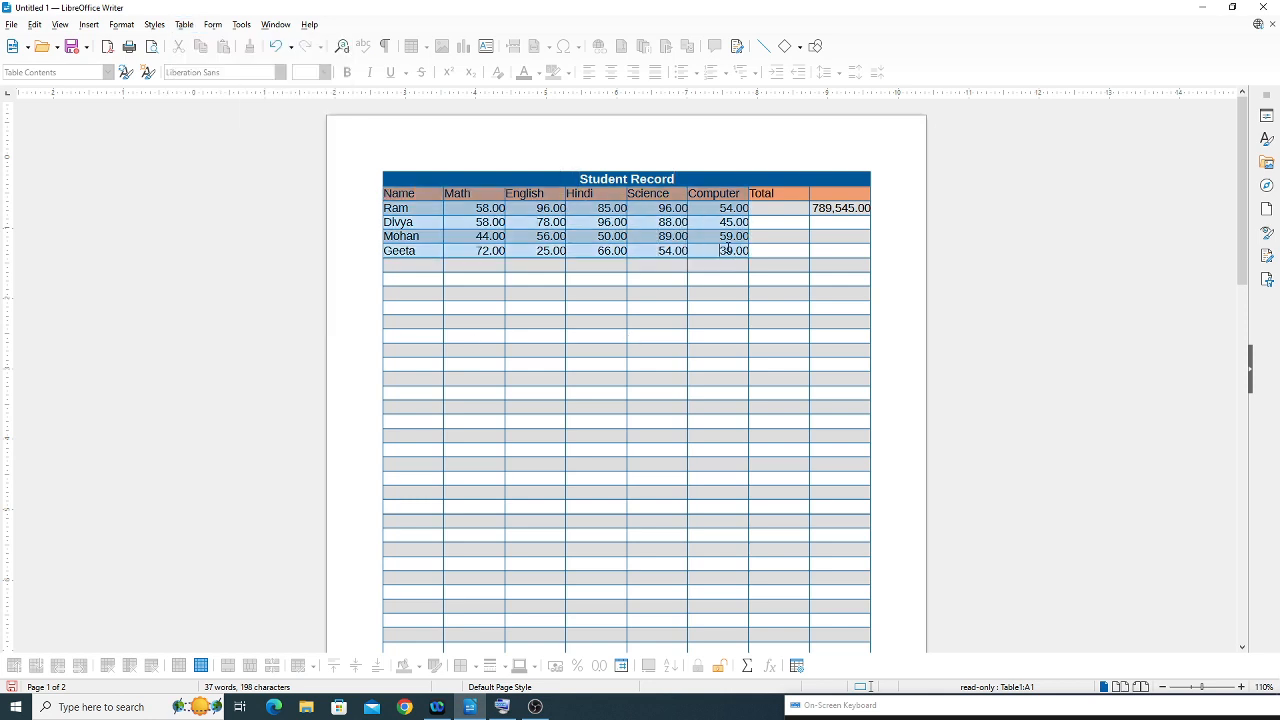
left_click(730, 190)
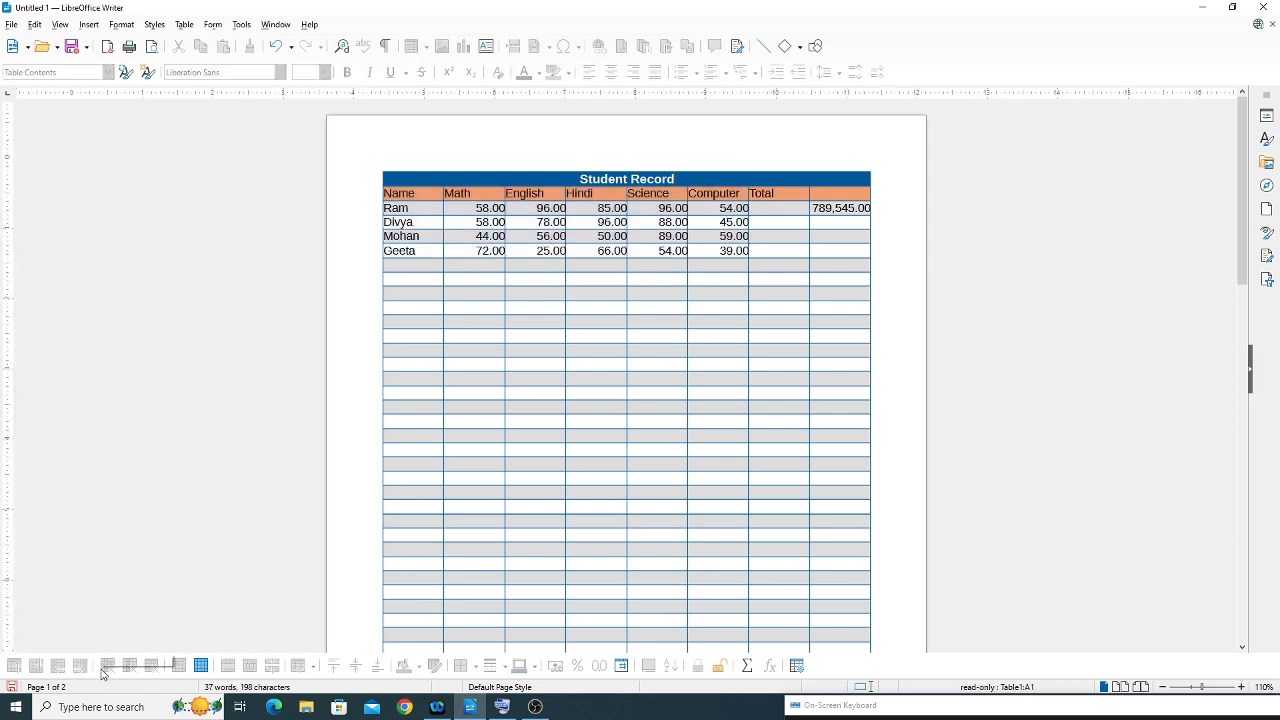
left_click(419, 488)
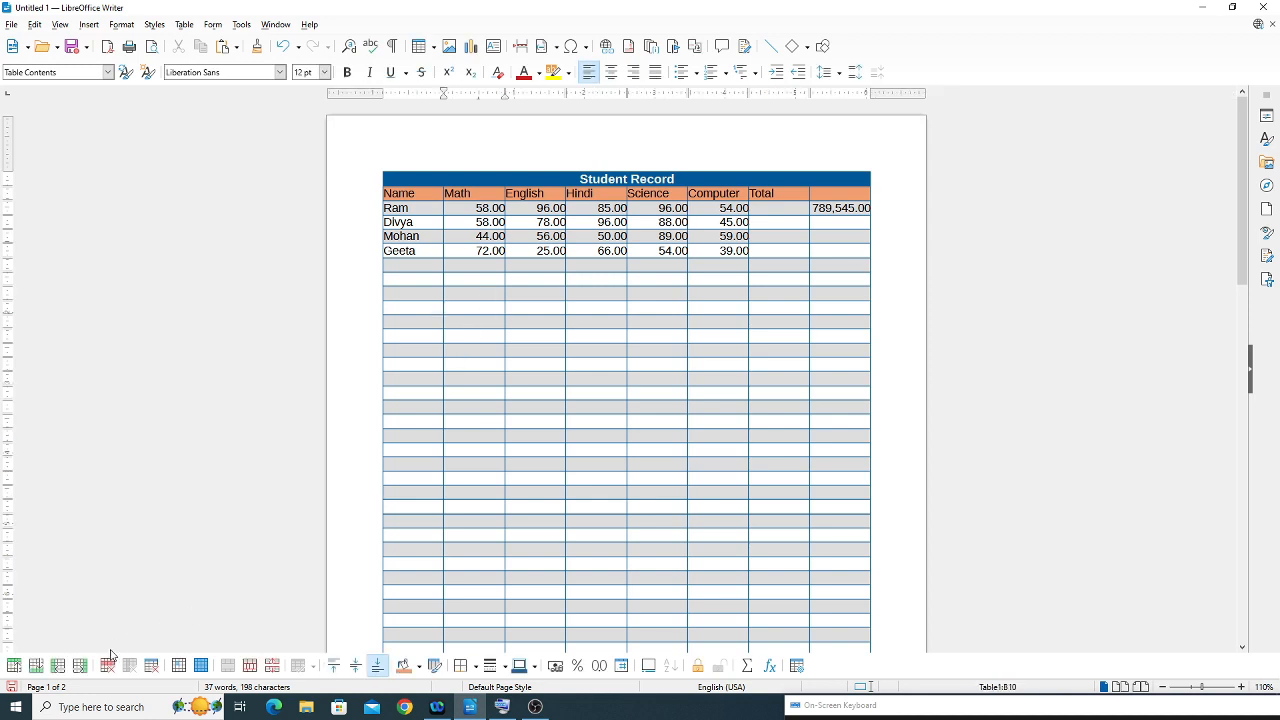
left_click(110, 660)
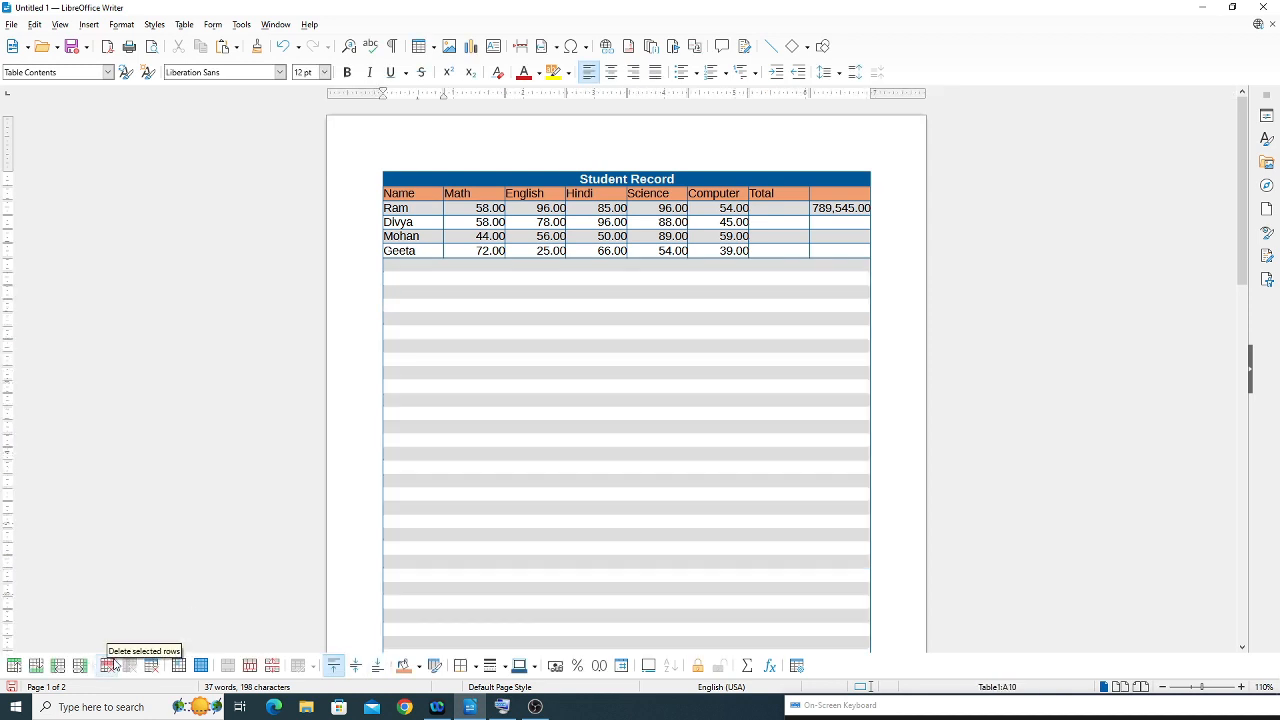
- Try to delete the whole Student Record table
left_click(151, 668)
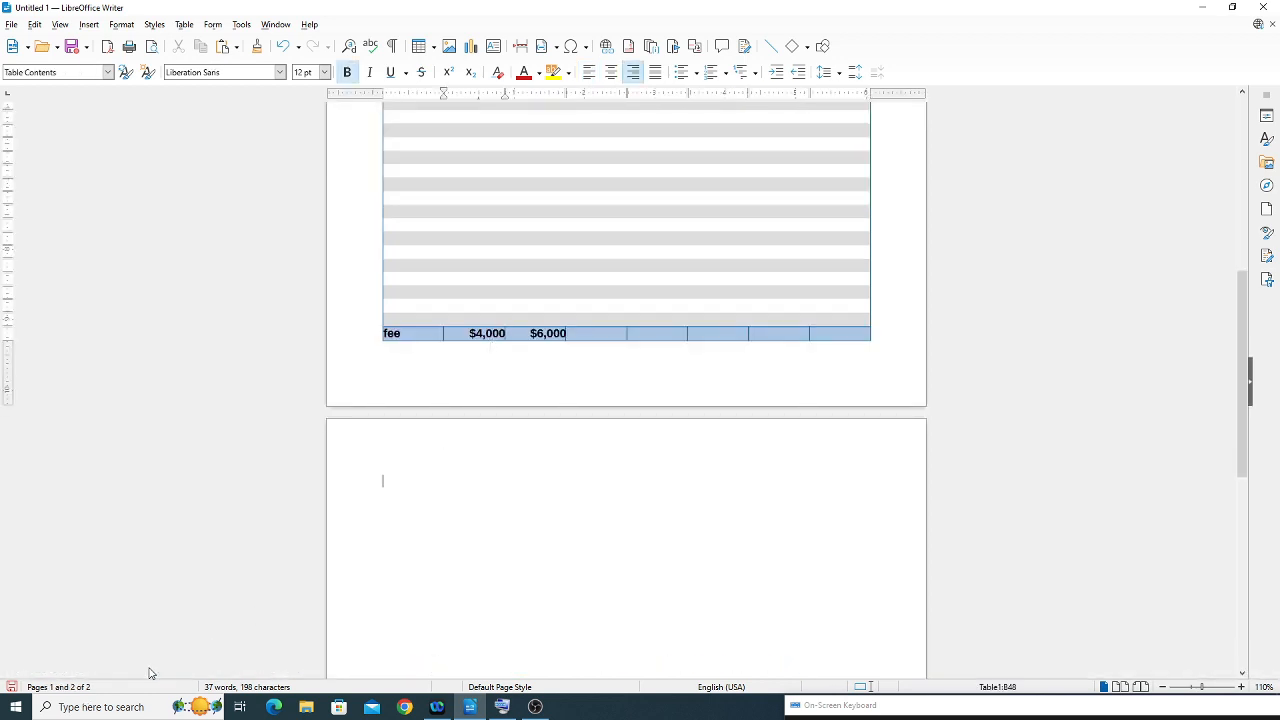
left_click(462, 306)
left_click(162, 664)
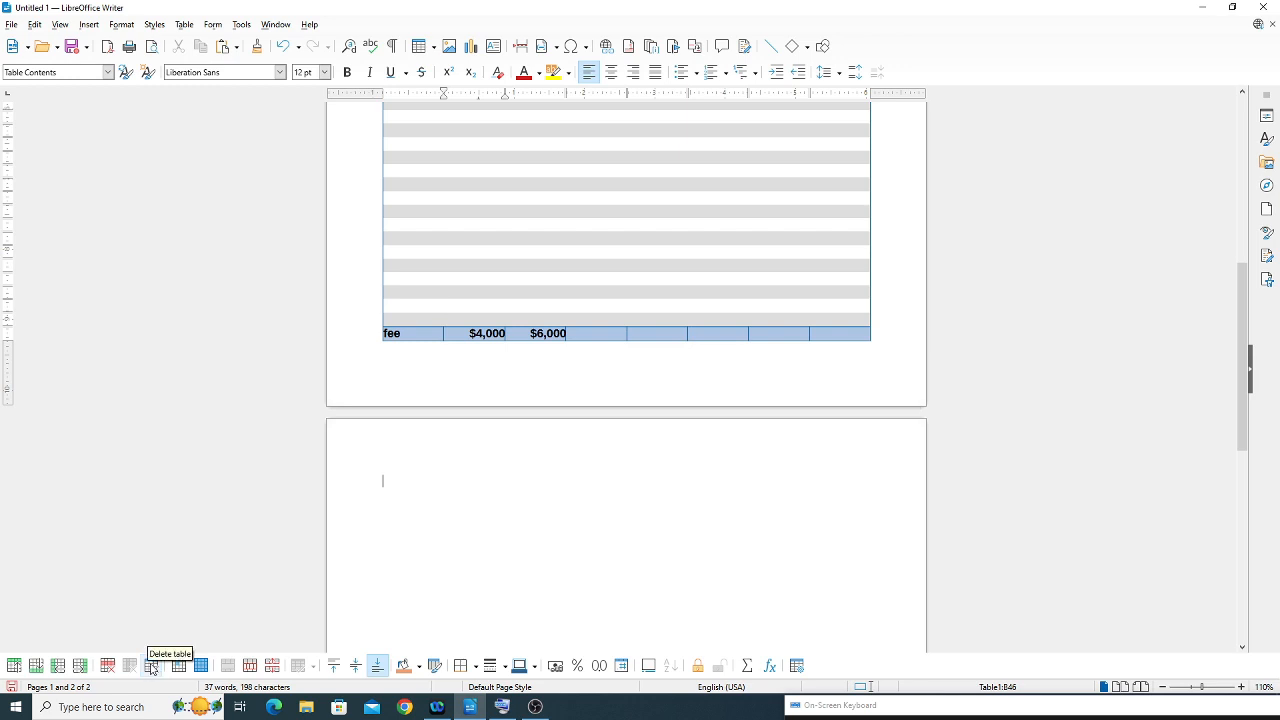
scroll(520, 392, "up", 10)
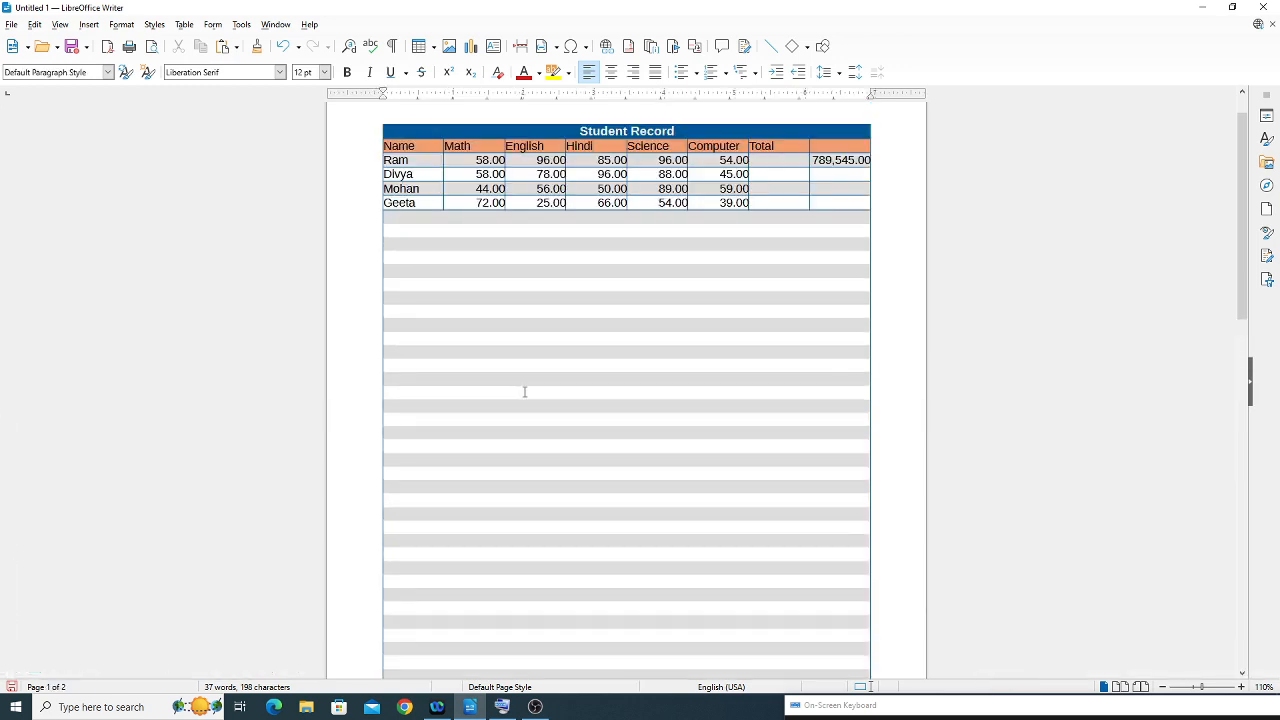
left_click_drag(432, 180, 644, 650)
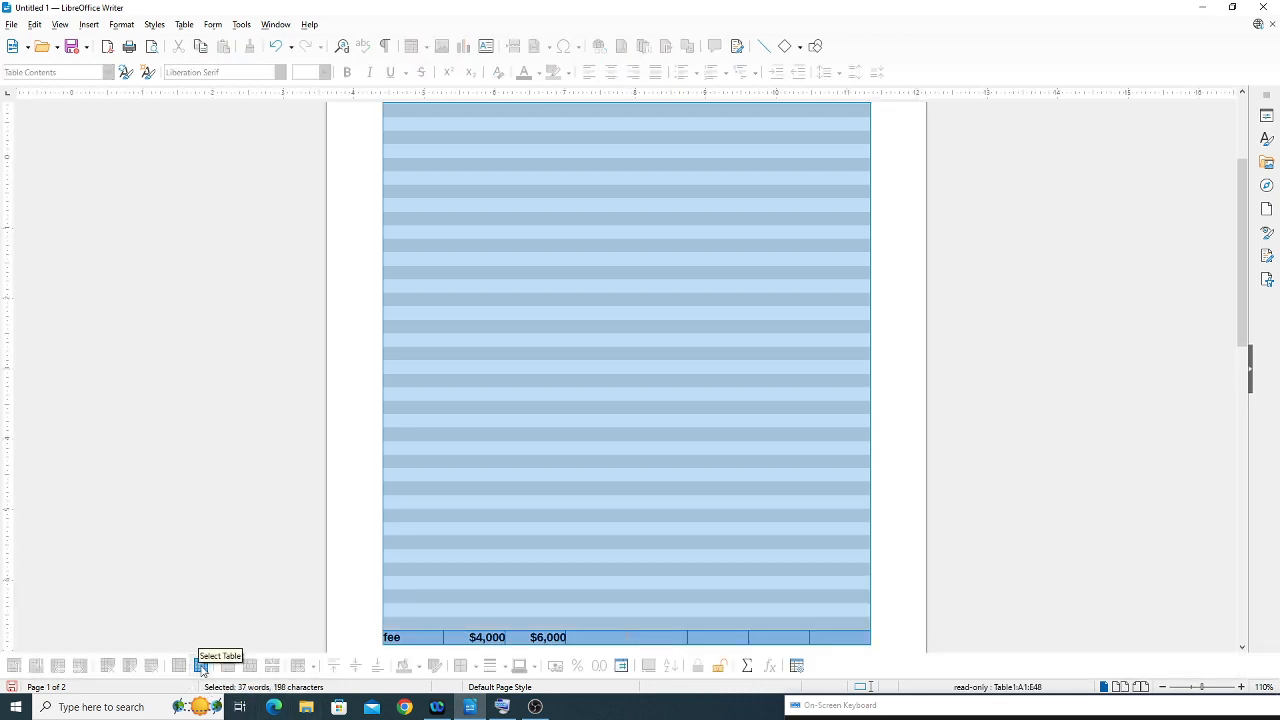
left_click(201, 666)
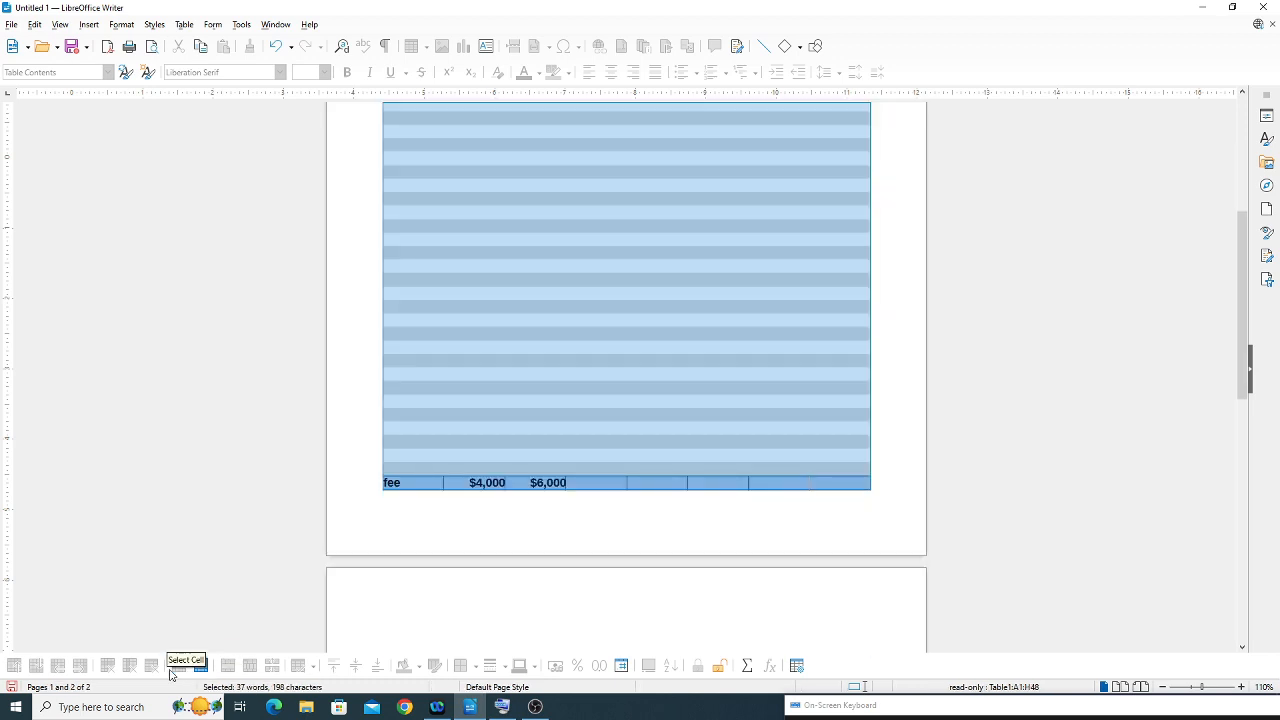
left_click(608, 351)
- Create a new text document and insert a table of 5 columns and 20 rows in the Box List Blue style
key("ctrl+n")
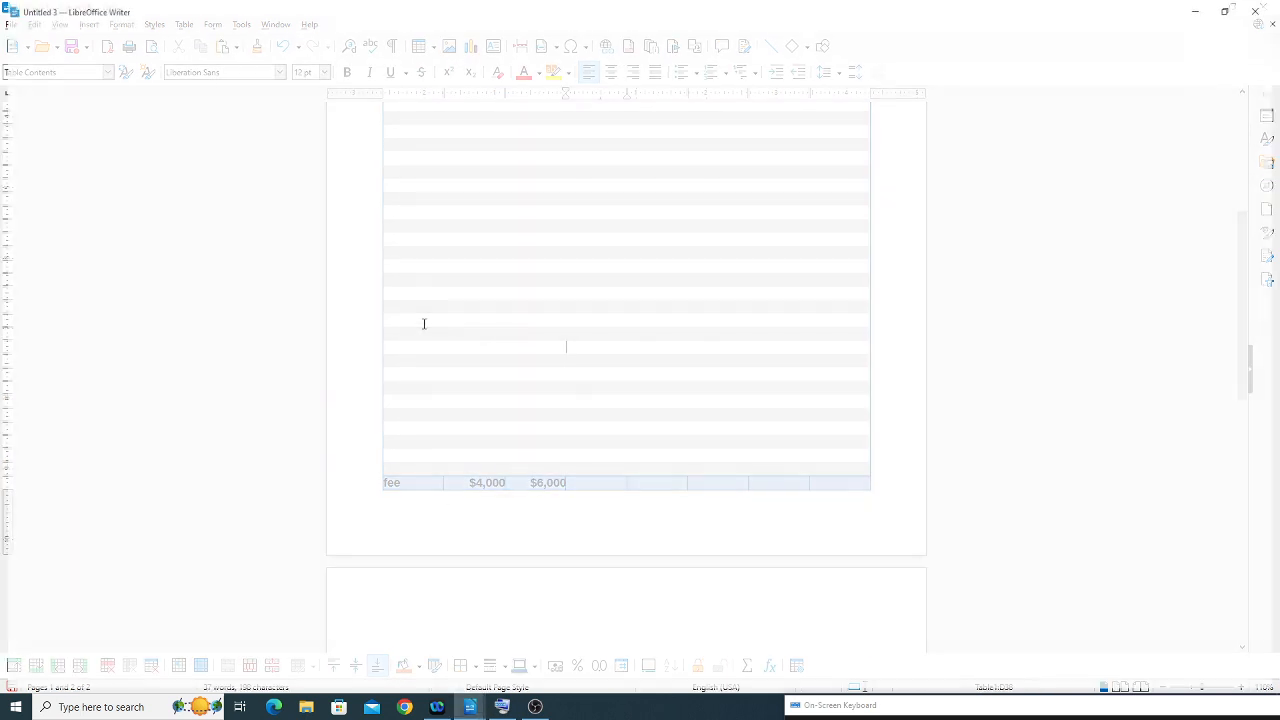
left_click(184, 24)
left_click(191, 41)
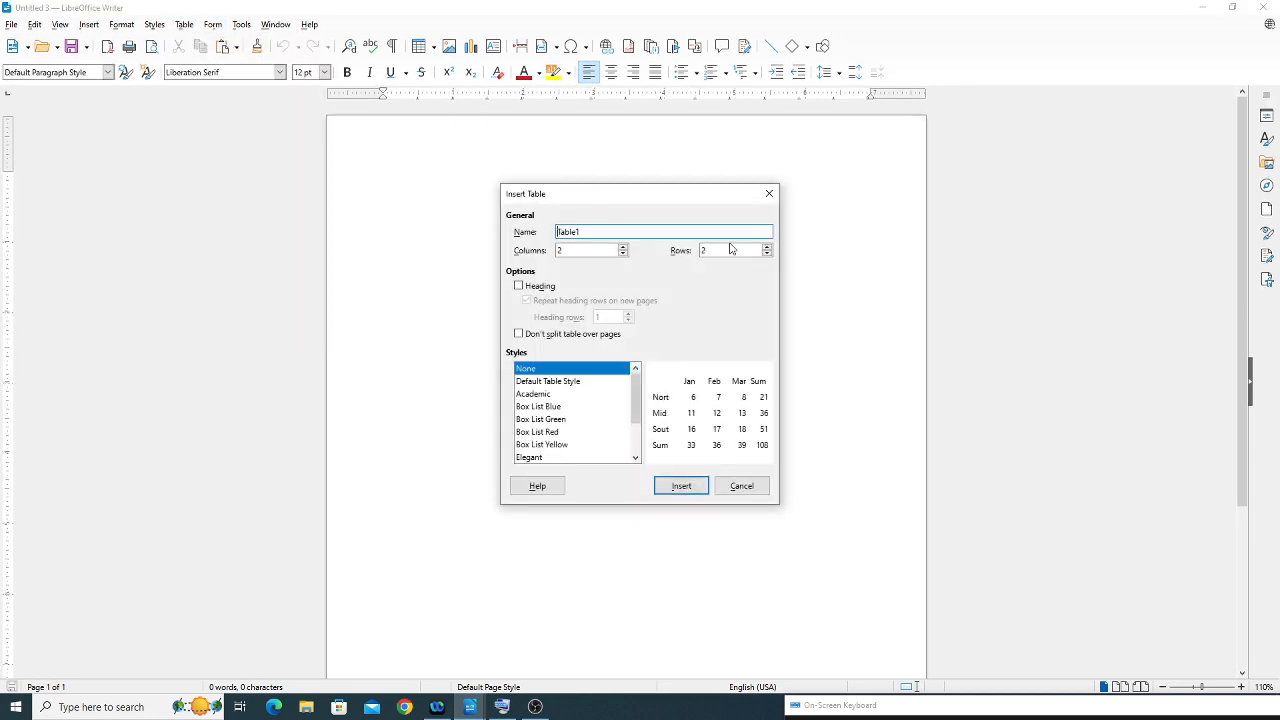
left_click(622, 247)
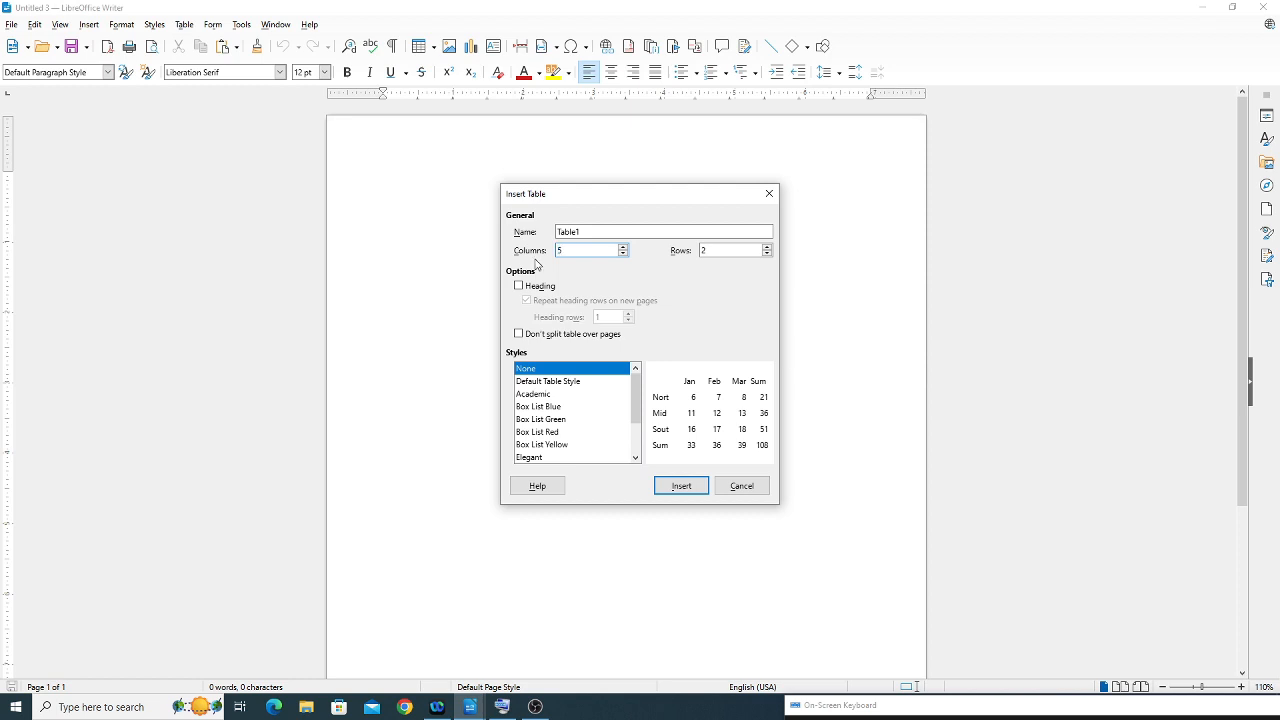
key("Tab")
left_click(558, 386)
left_click(545, 394)
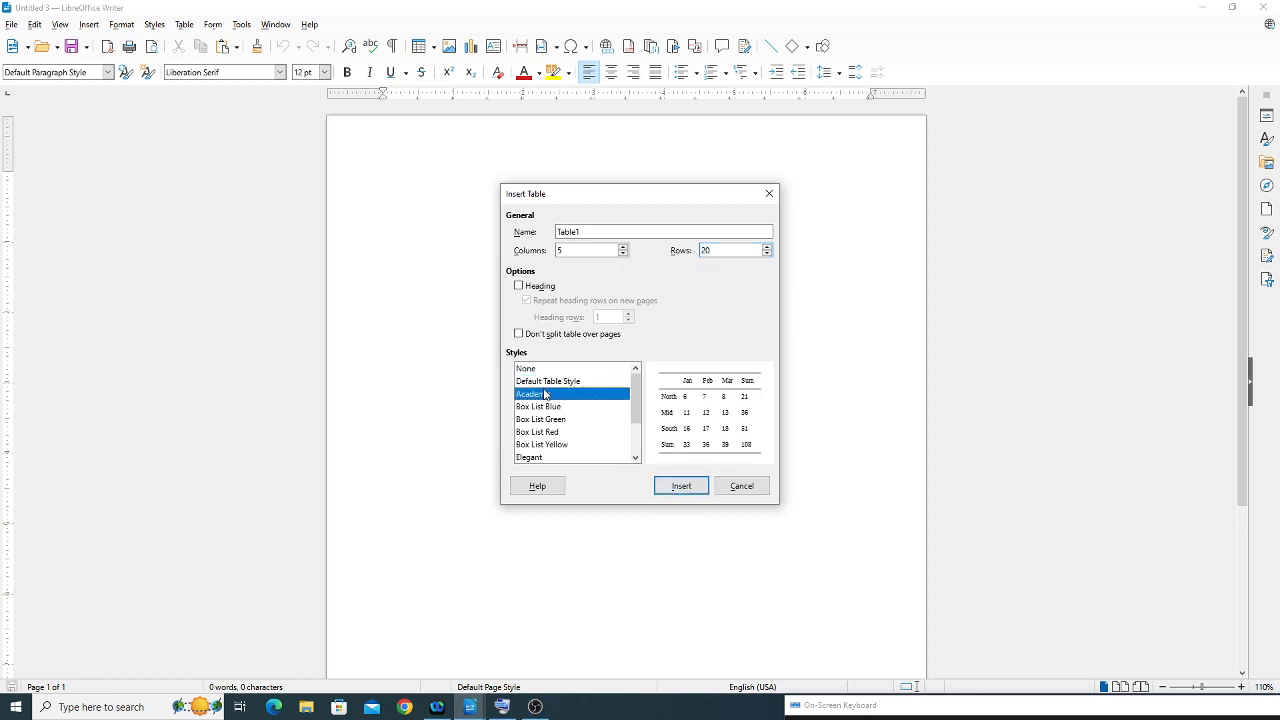
left_click(545, 408)
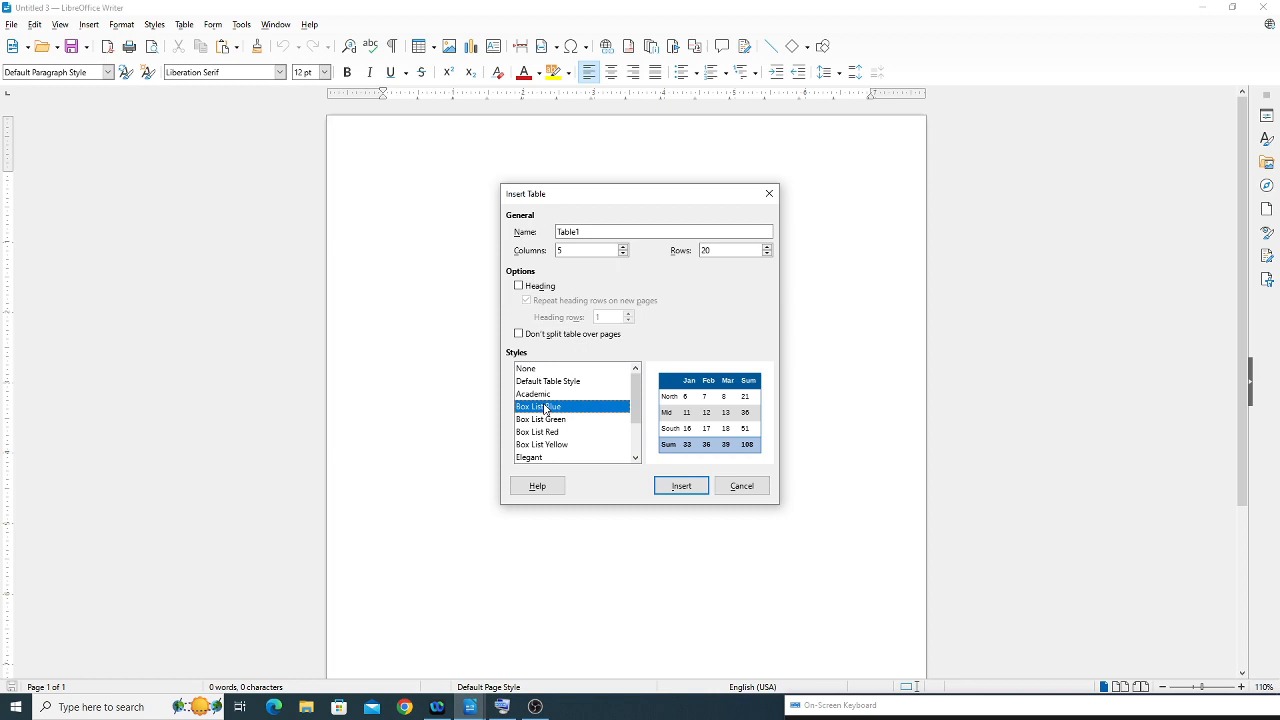
left_click(694, 489)
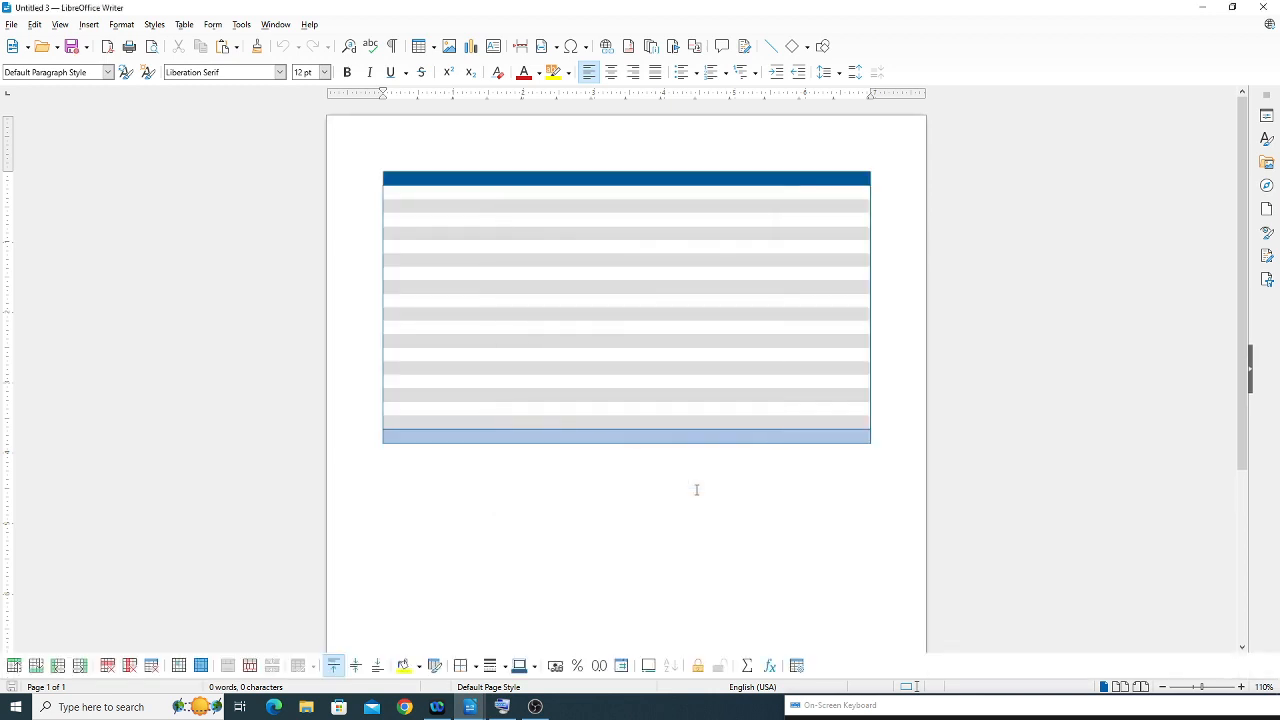
- Give the whole table an outer border and all inner lines
left_click_drag(411, 186, 590, 186)
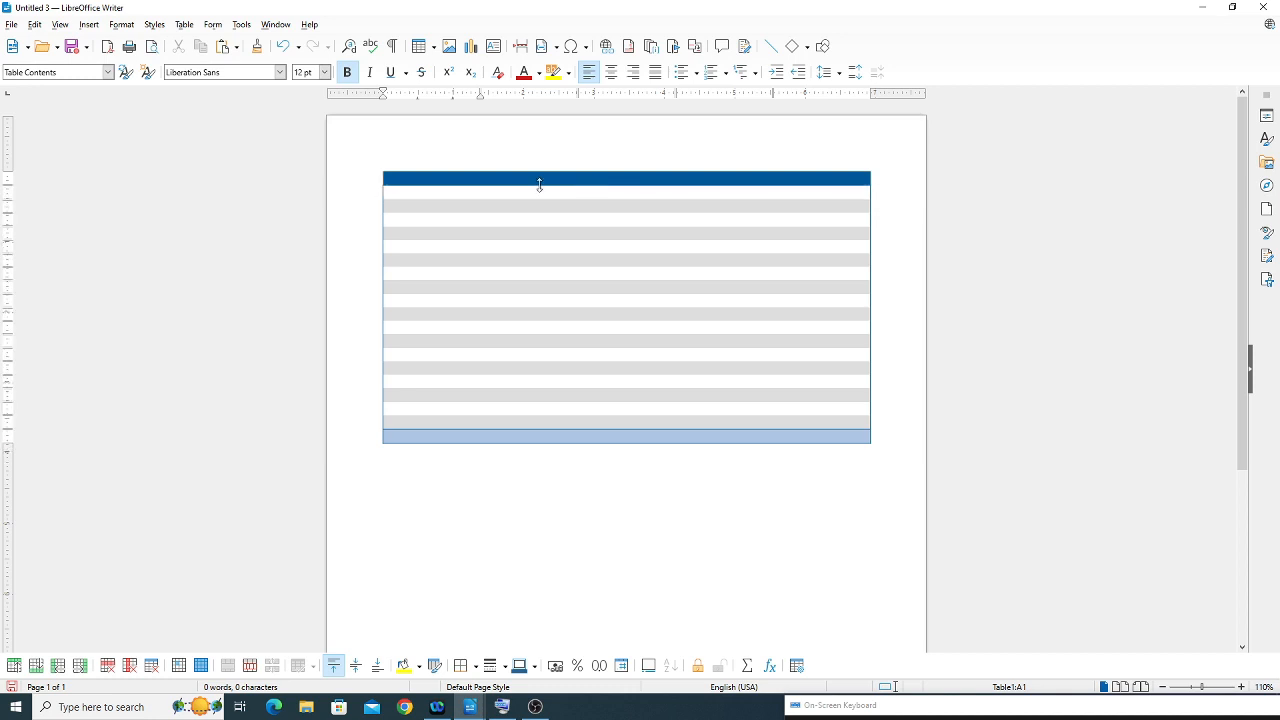
left_click_drag(421, 176, 793, 650)
left_click(797, 666)
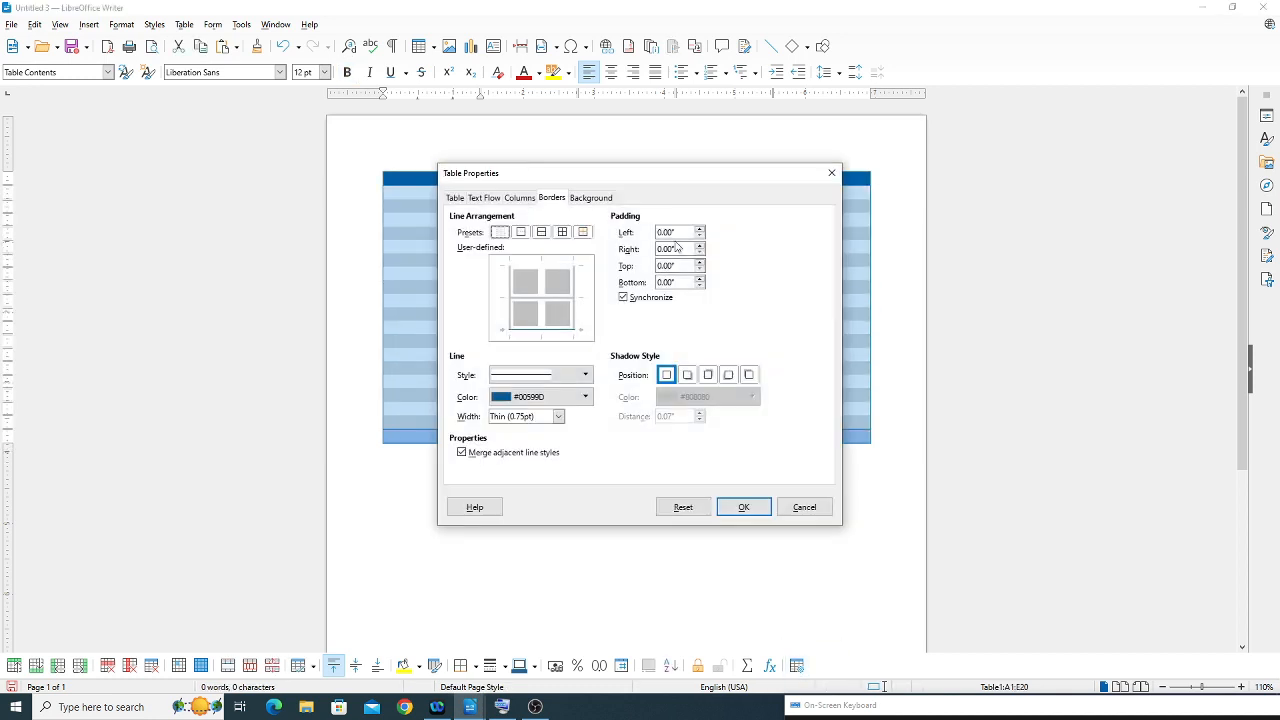
left_click(562, 232)
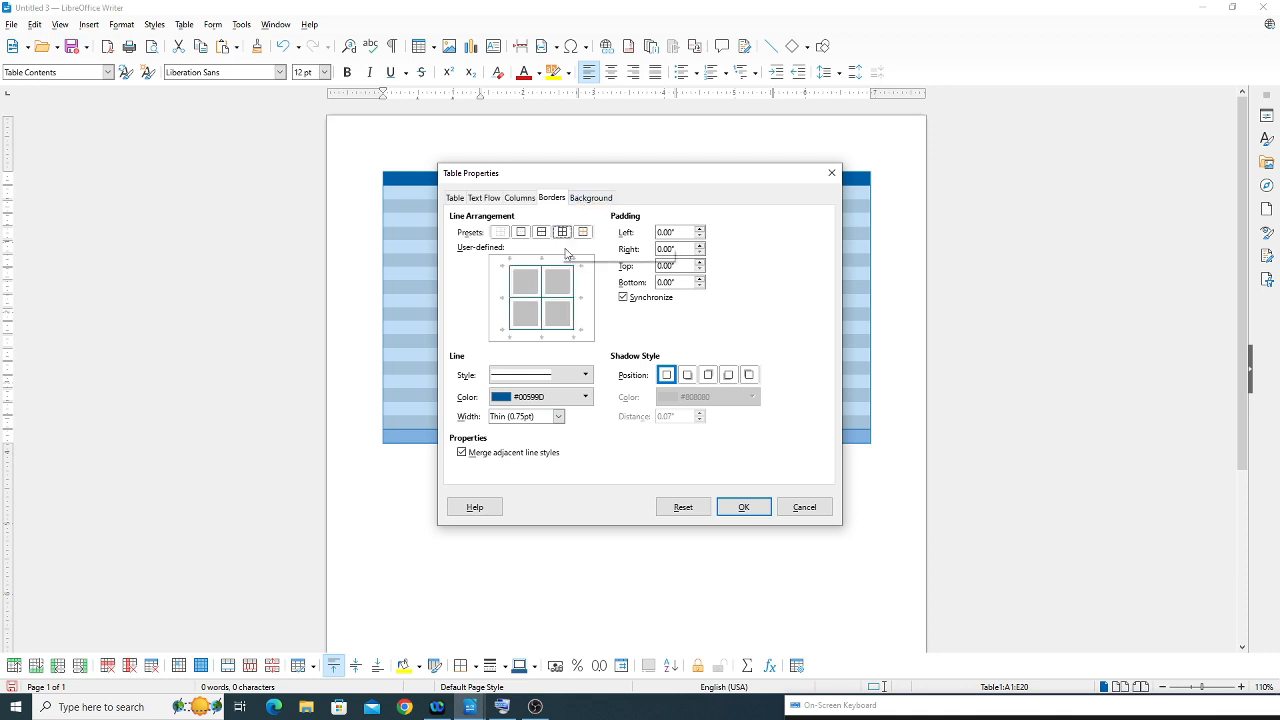
left_click(742, 507)
left_click(623, 363)
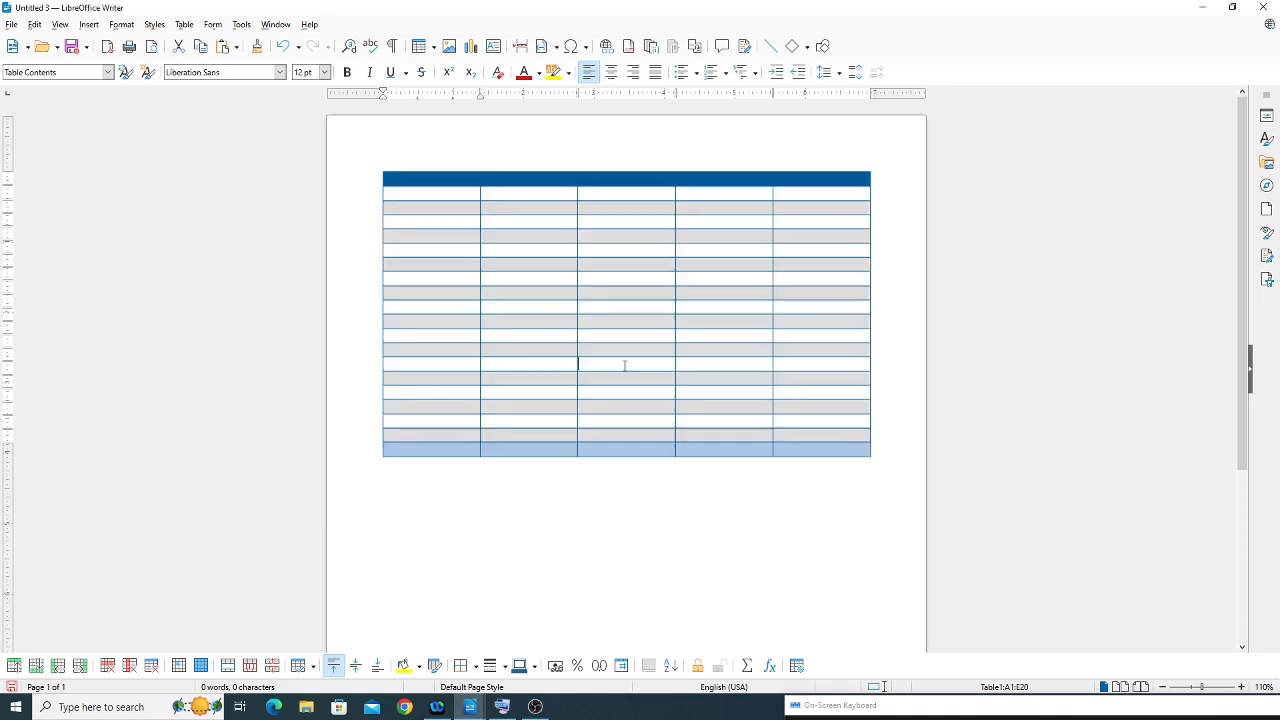
- Fill the table's first row with the headings NAME, FATHER NAME, AGE, CLASS and SEC
left_click(459, 181)
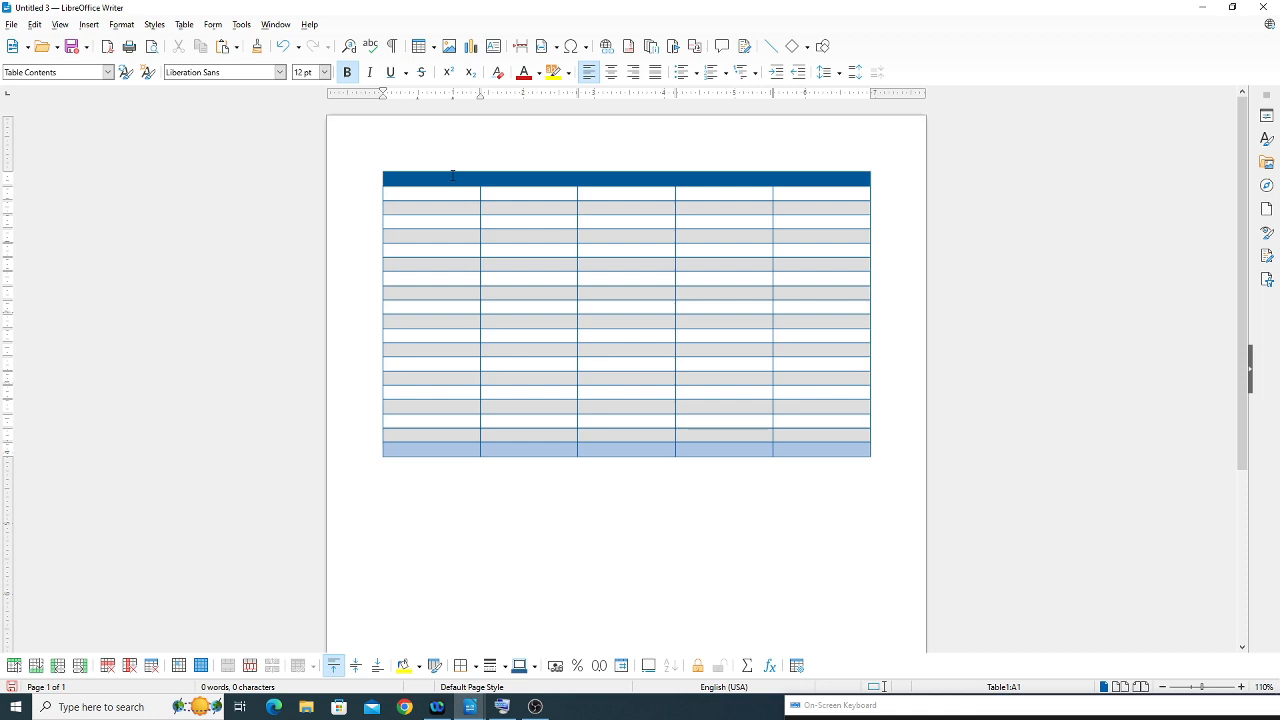
type("n")
key("BackSpace")
type("NAME")
key("Tab")
type("FATH")
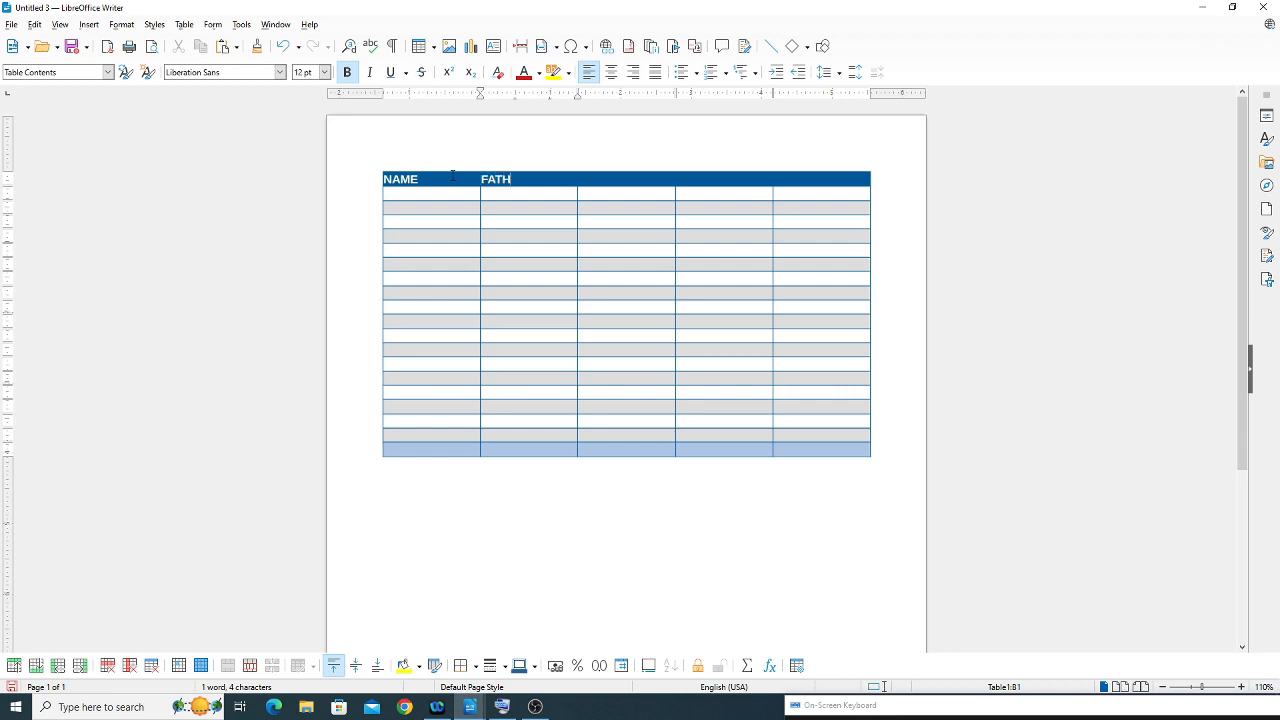
type("ER A")
key("BackSpace")
type("NAMEAGE")
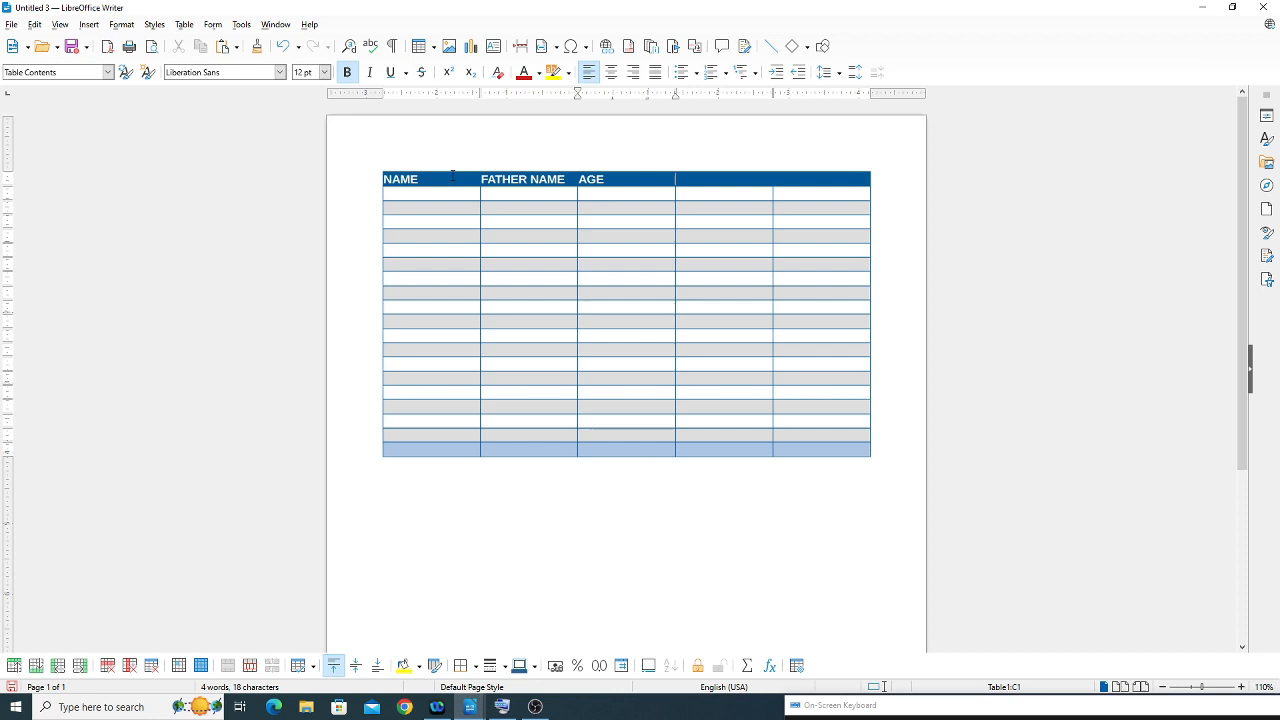
key("Tab")
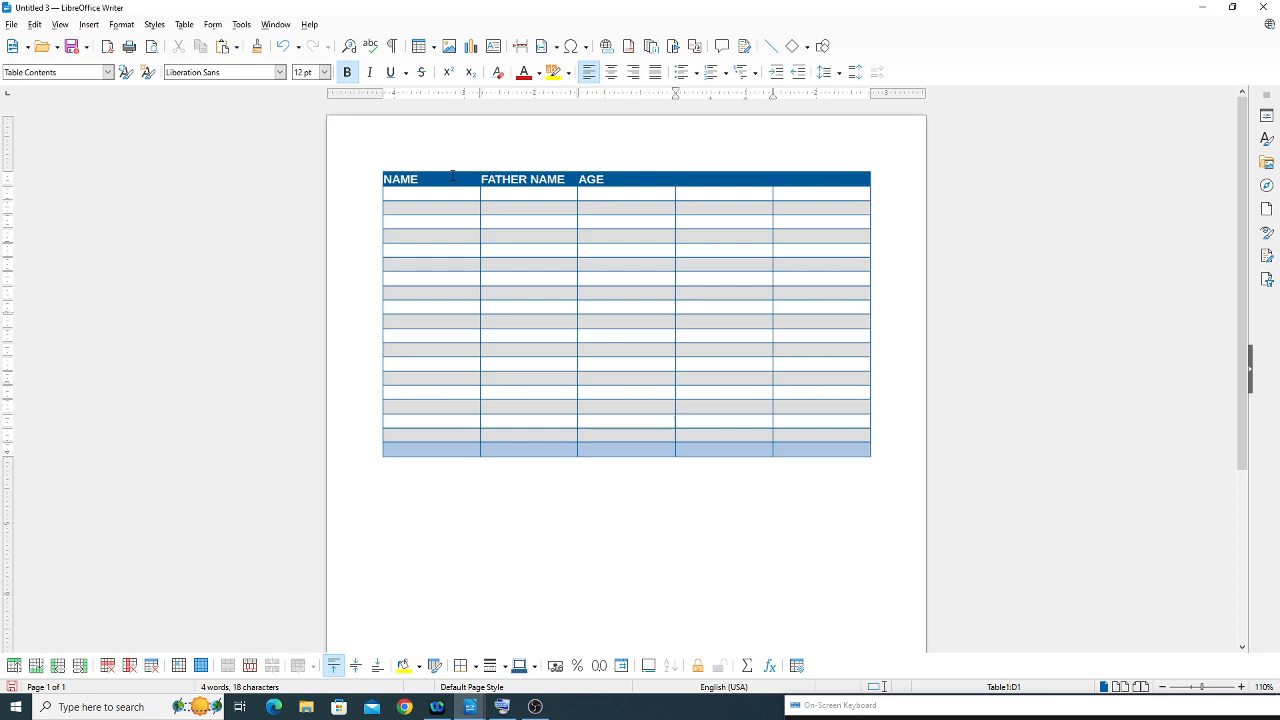
type("CLASS")
key("Tab")
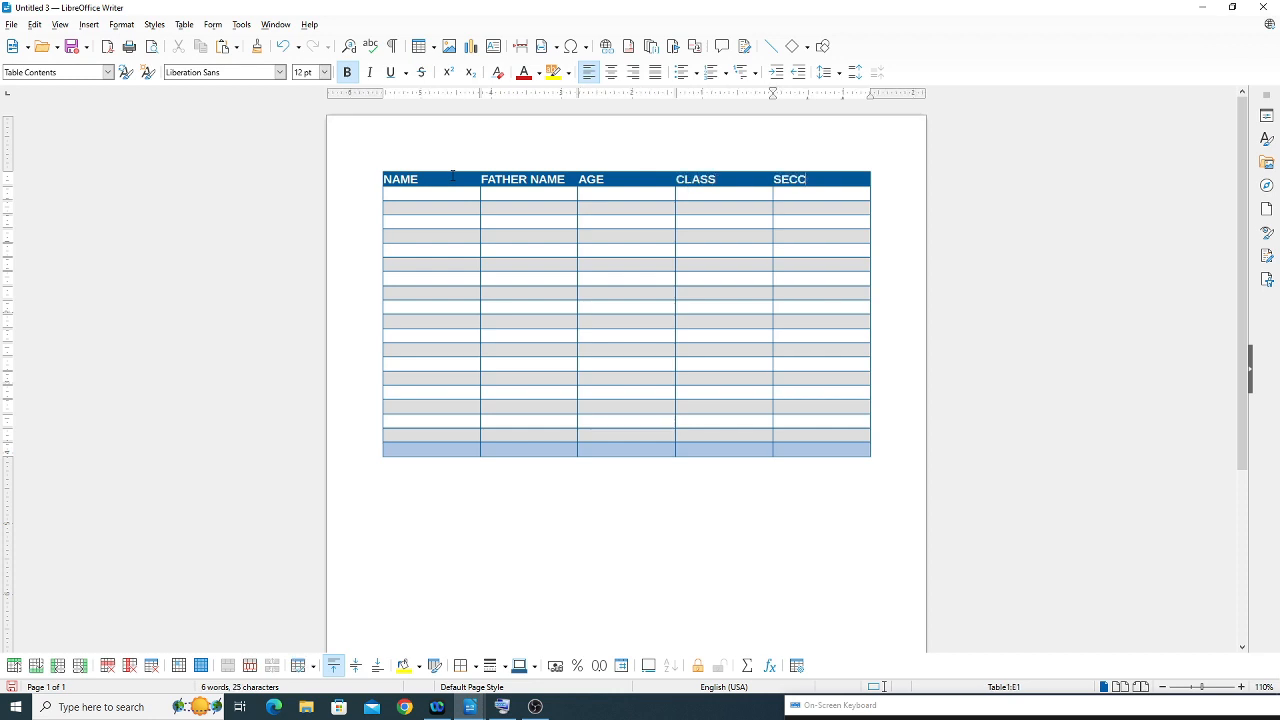
type("SECCTION")
left_click(514, 235)
- Check whether Header Rows Repeat Across Pages is available from the first cell of the second row
left_click(462, 198)
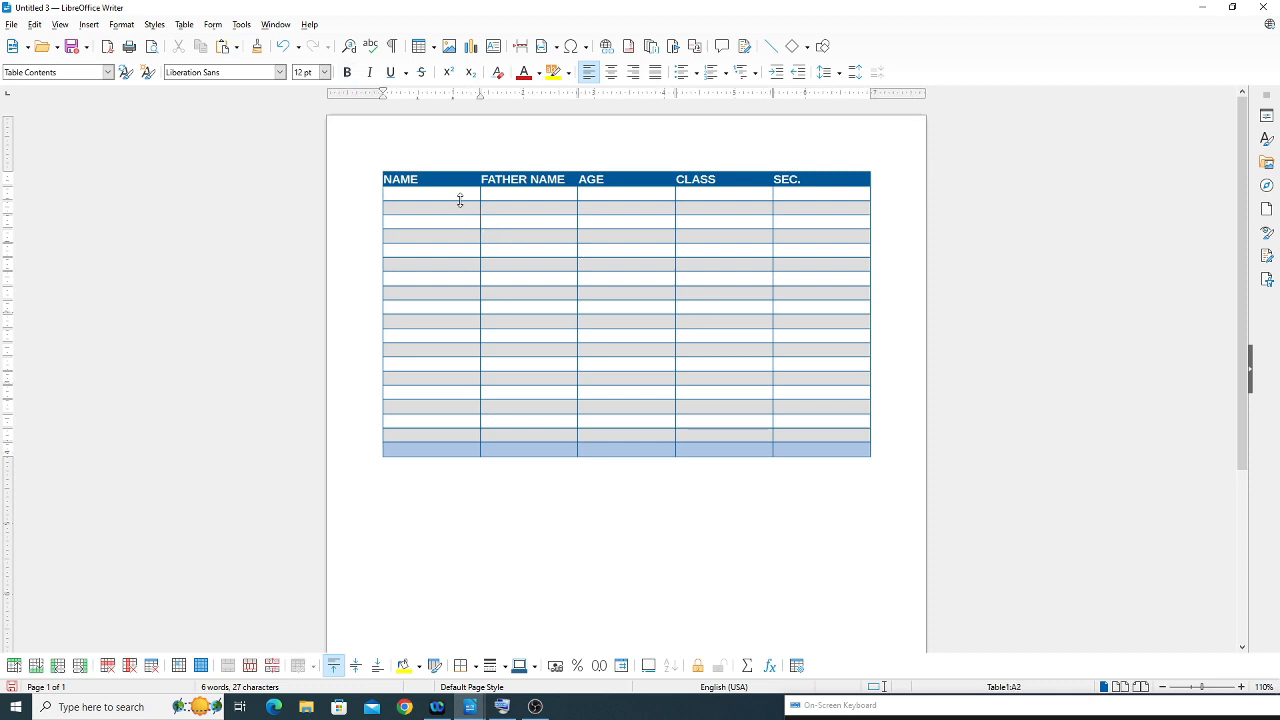
left_click(186, 25)
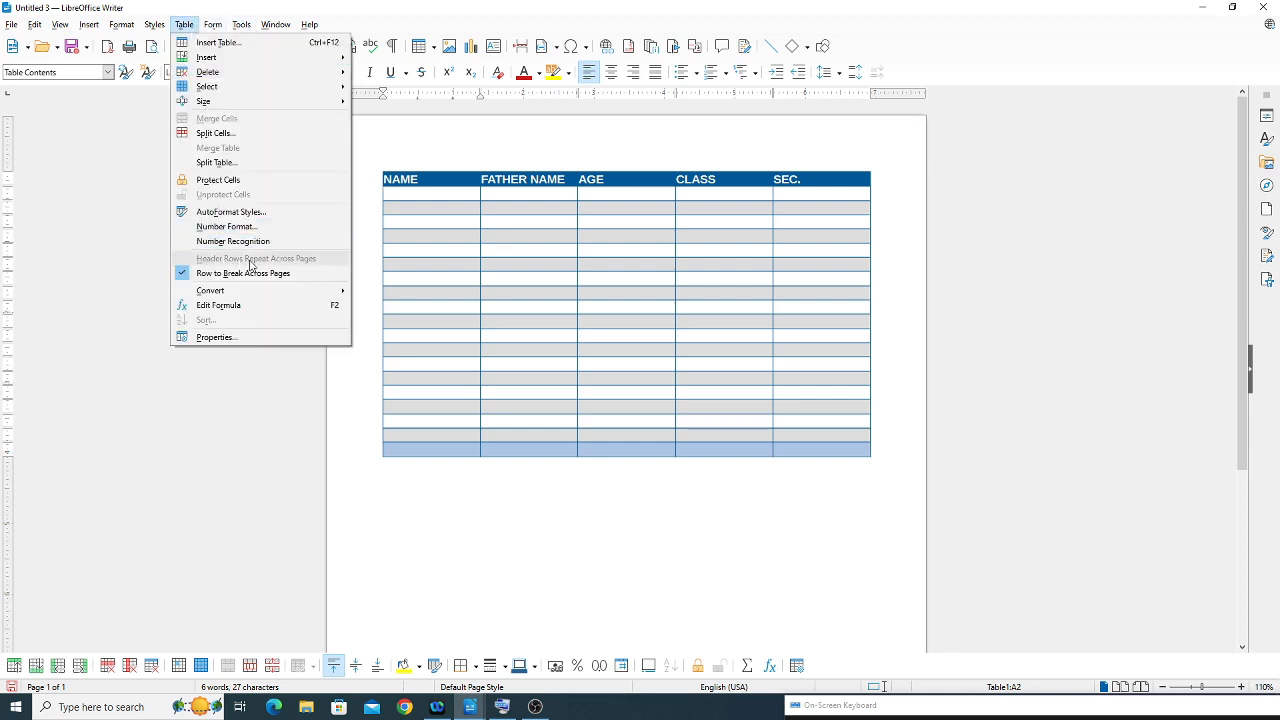
left_click(459, 264)
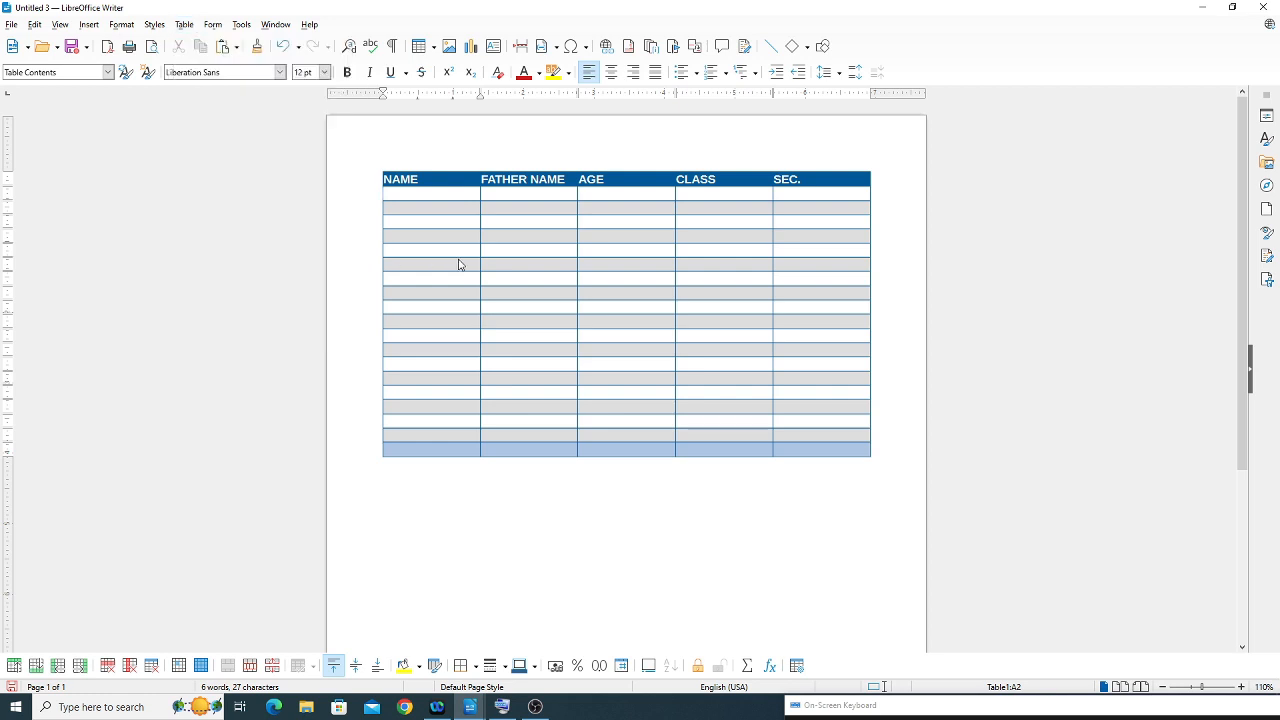
- Insert blank rows above the table's second-to-last row until the table runs onto a second page
left_click(511, 436)
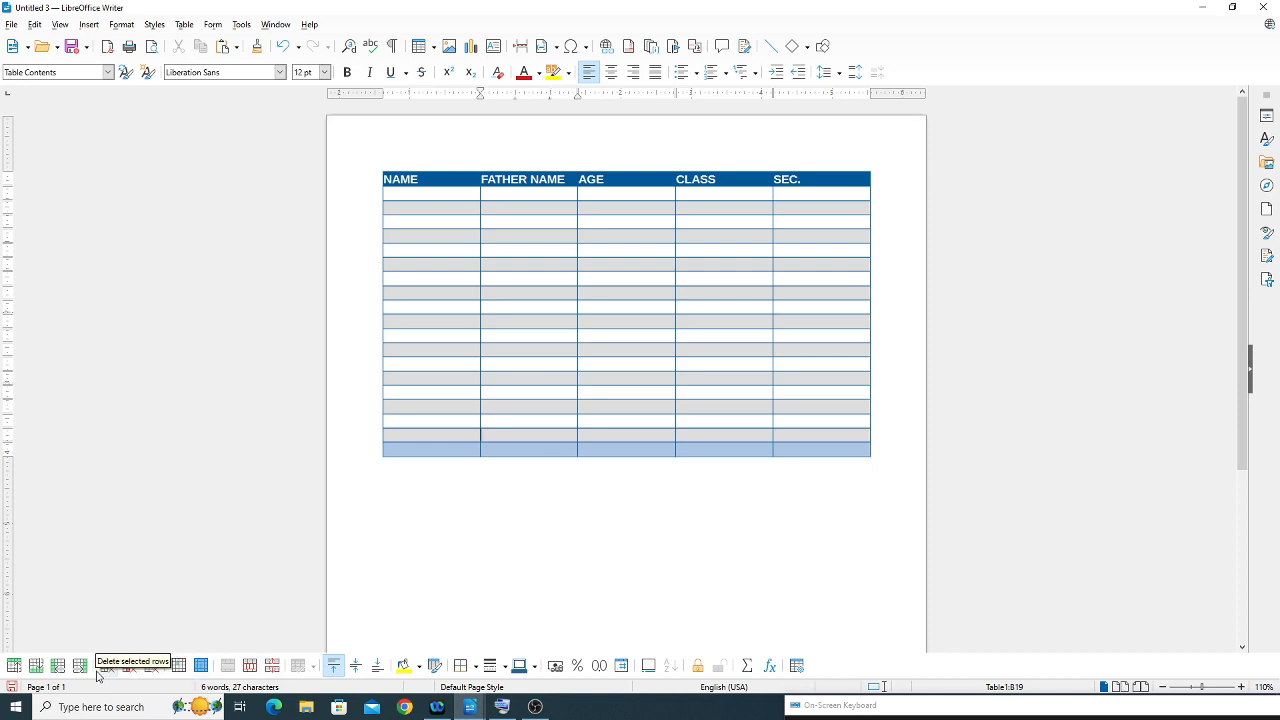
left_click(13, 666)
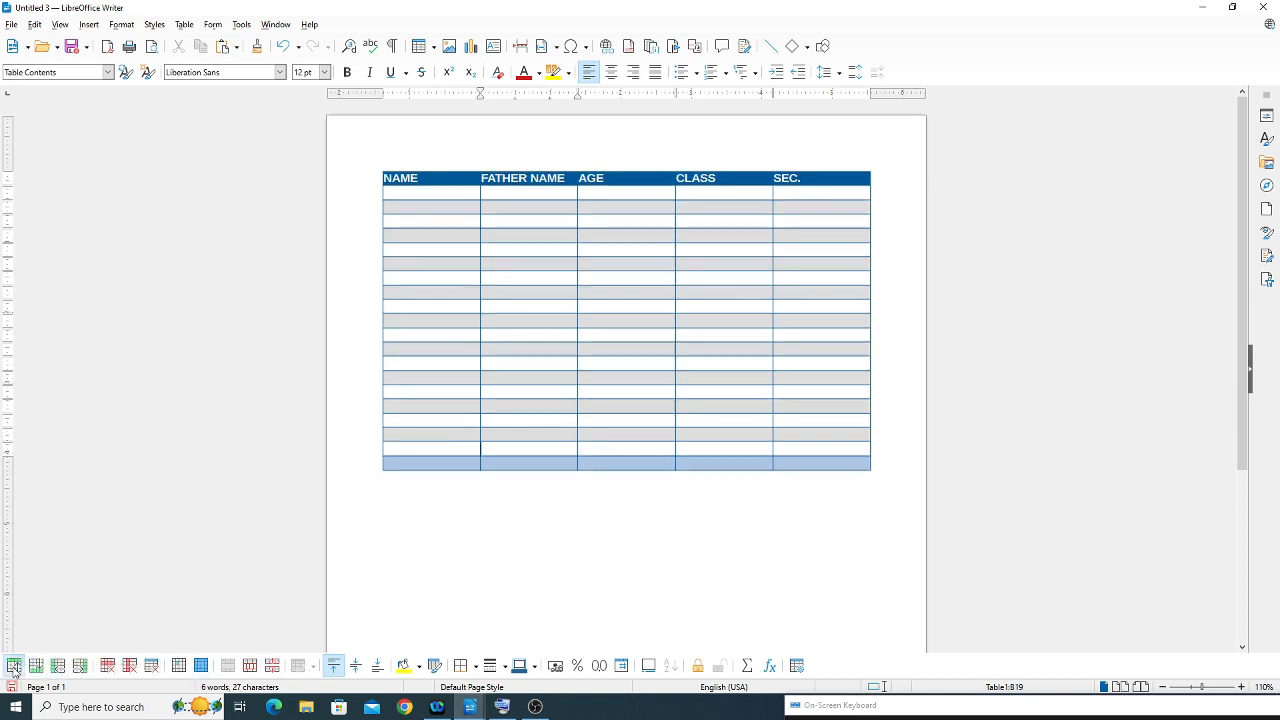
left_click(13, 666)
left_click(13, 666)
left_click(13, 666)
left_click(13, 666)
left_click(13, 666)
left_click(13, 666)
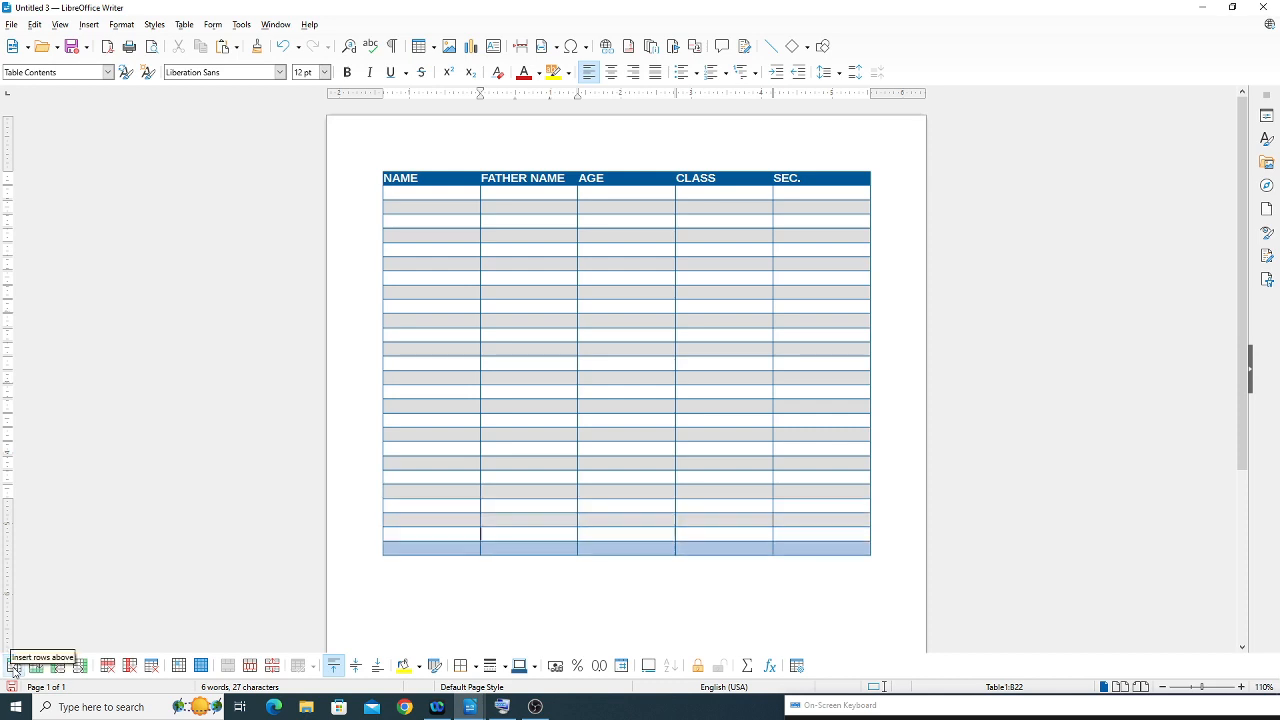
left_click(13, 666)
left_click(13, 666)
left_click(13, 666)
left_click(13, 666)
left_click(13, 666)
left_click(13, 666)
left_click(13, 666)
left_click(13, 666)
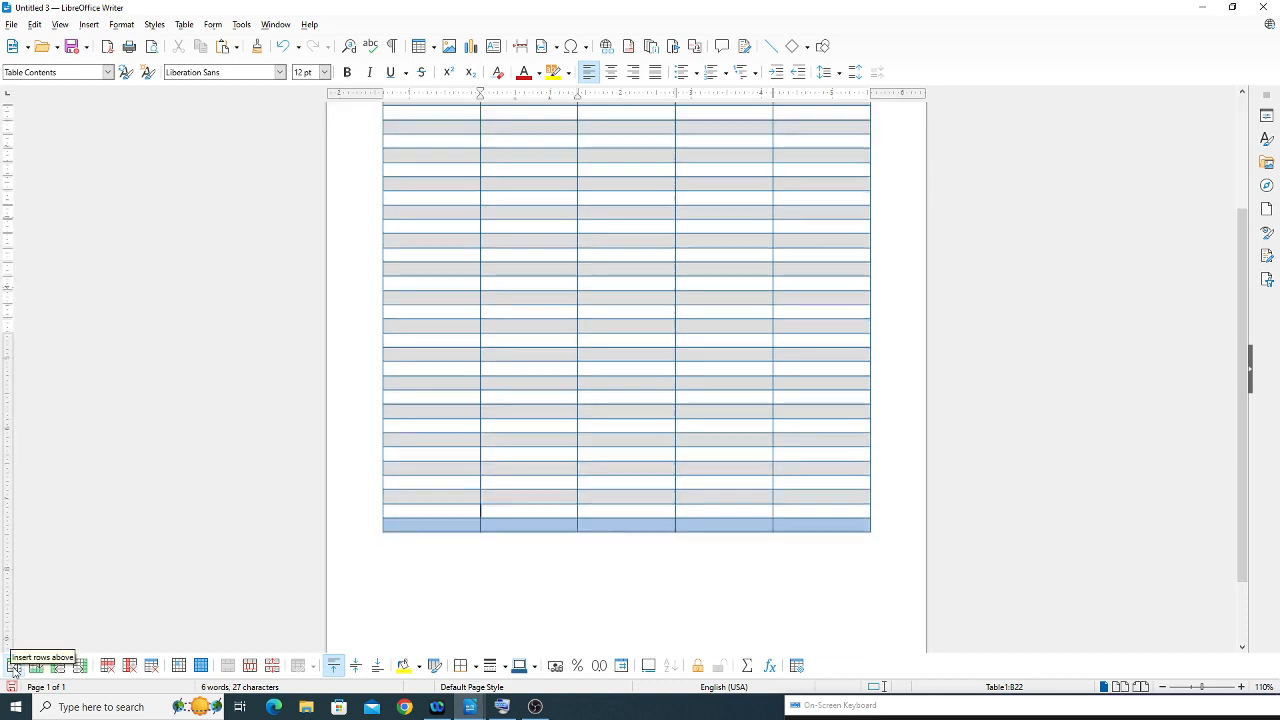
left_click(13, 666)
left_click(13, 666)
left_click(13, 666)
left_click(13, 666)
left_click(13, 666)
left_click(13, 666)
left_click(13, 666)
left_click(13, 666)
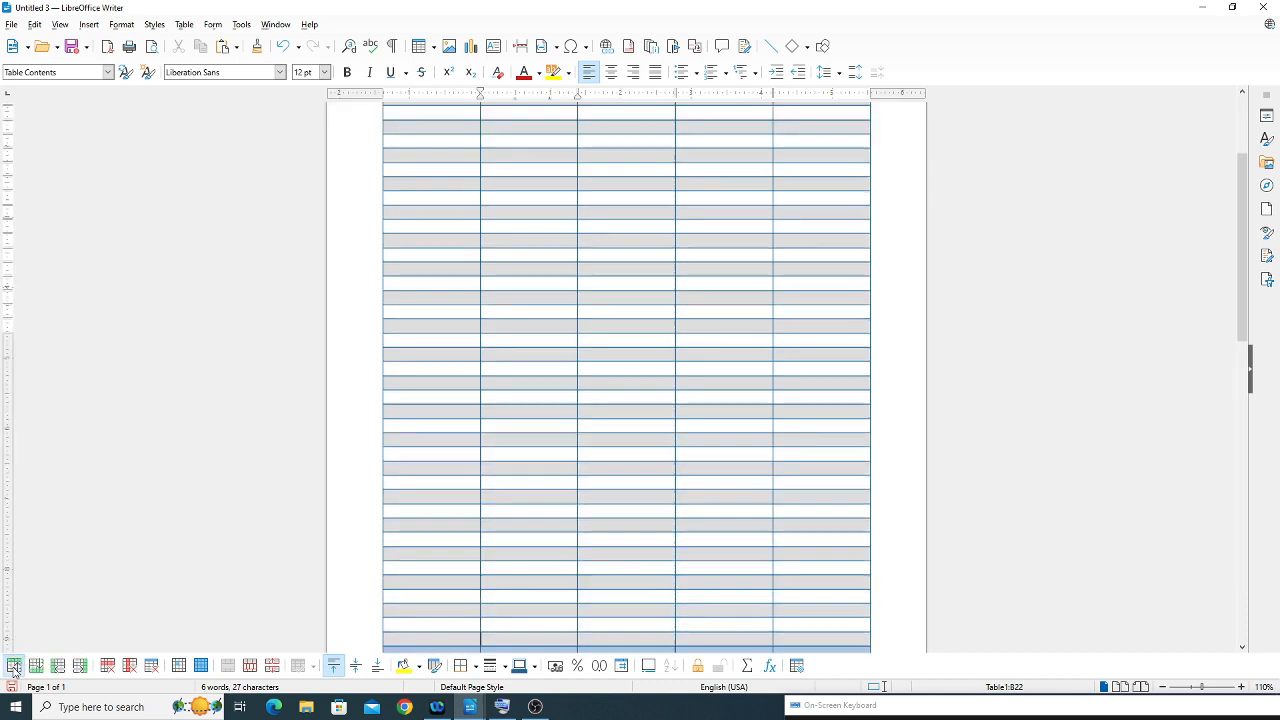
left_click(13, 666)
left_click(13, 666)
left_click(13, 666)
left_click(13, 666)
left_click(13, 666)
left_click(13, 666)
left_click(13, 666)
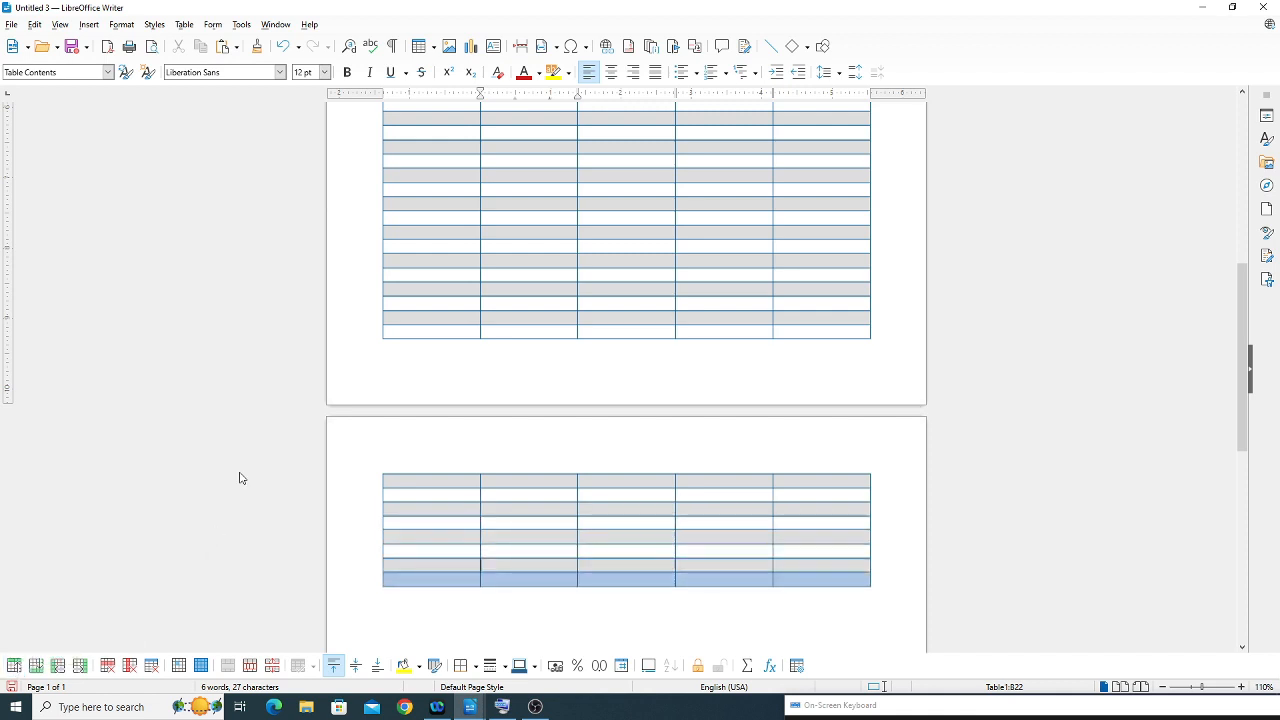
- Turn on Header Rows Repeat Across Pages for the blue heading row from NAME to SEC
scroll(418, 283, "up", 3)
scroll(418, 282, "up", 2)
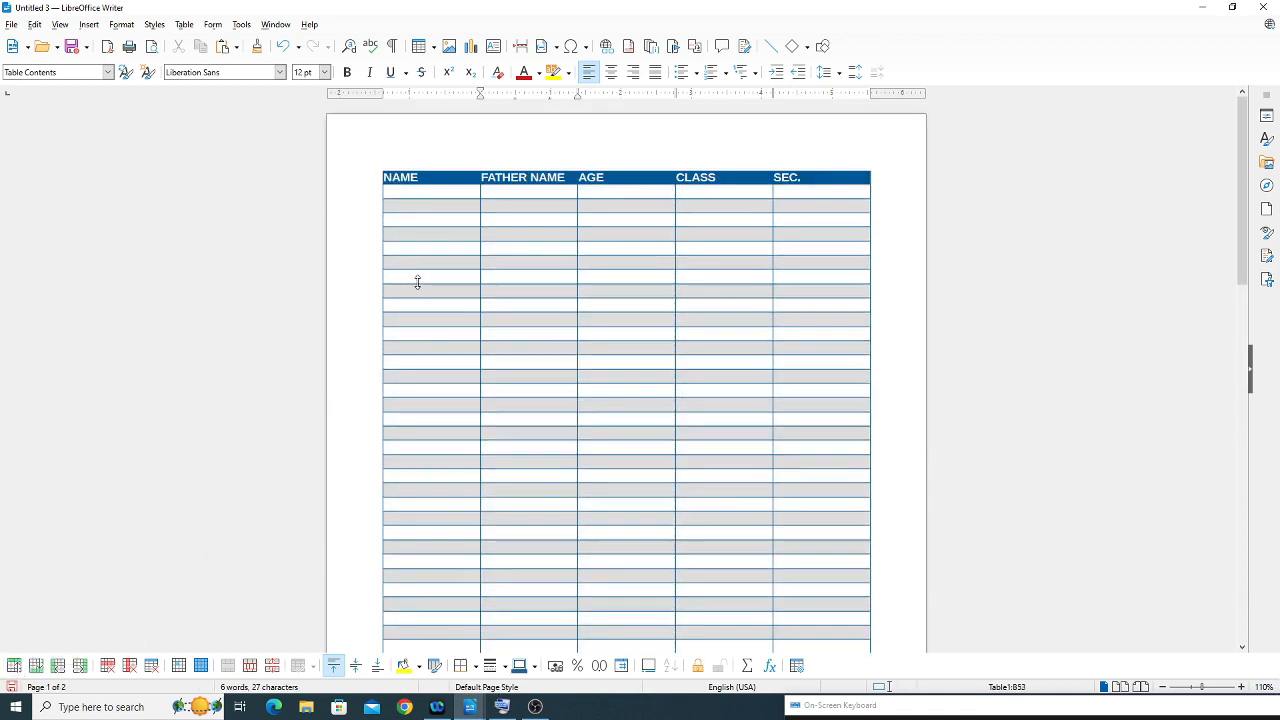
left_click_drag(425, 177, 810, 178)
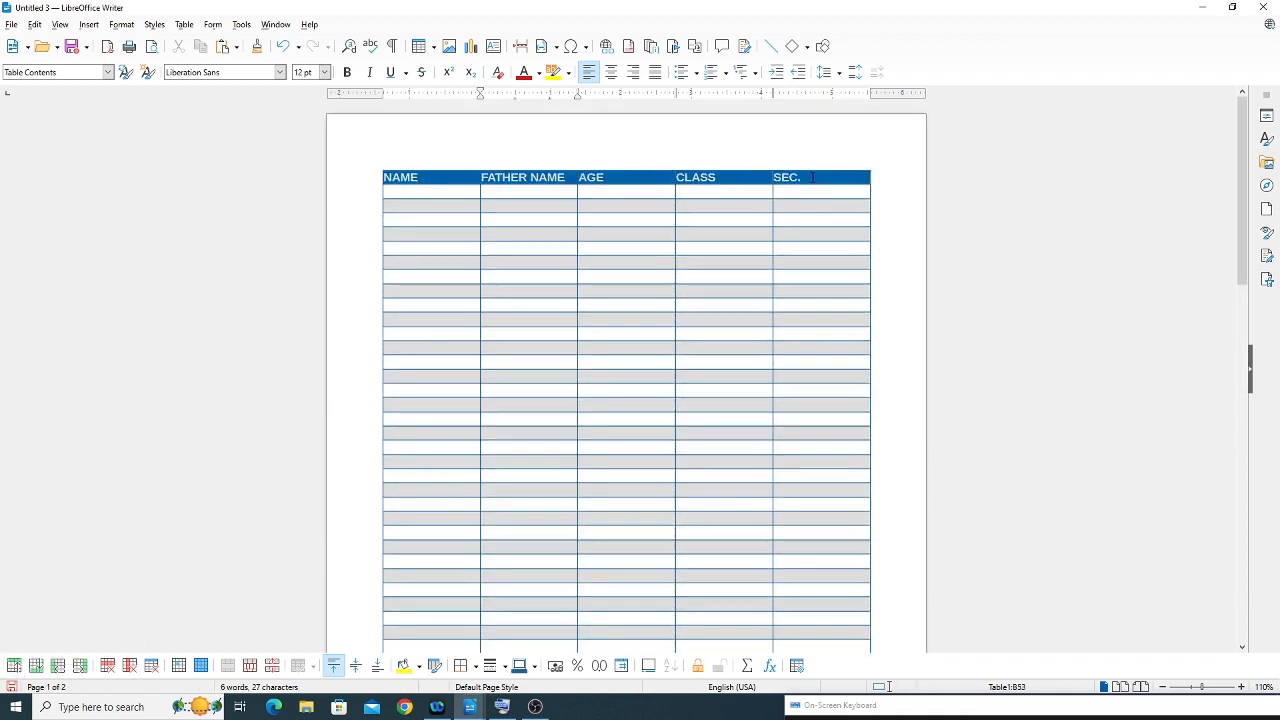
left_click(186, 25)
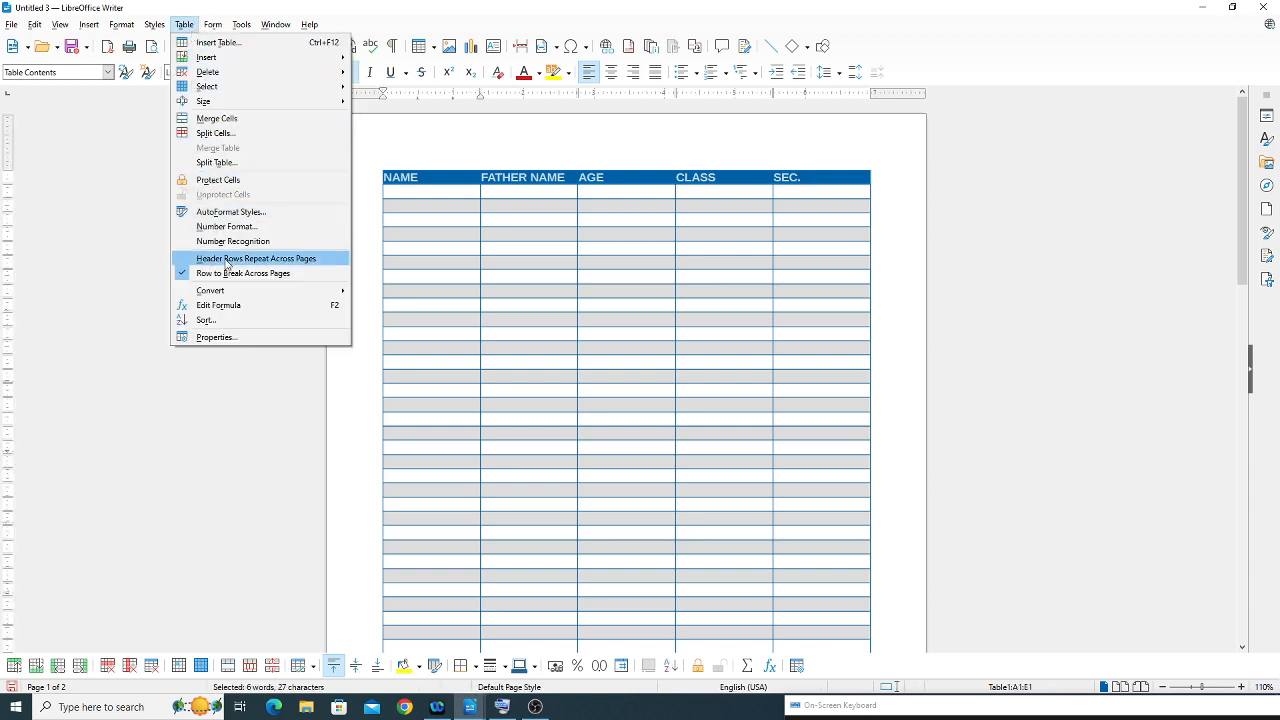
left_click(270, 266)
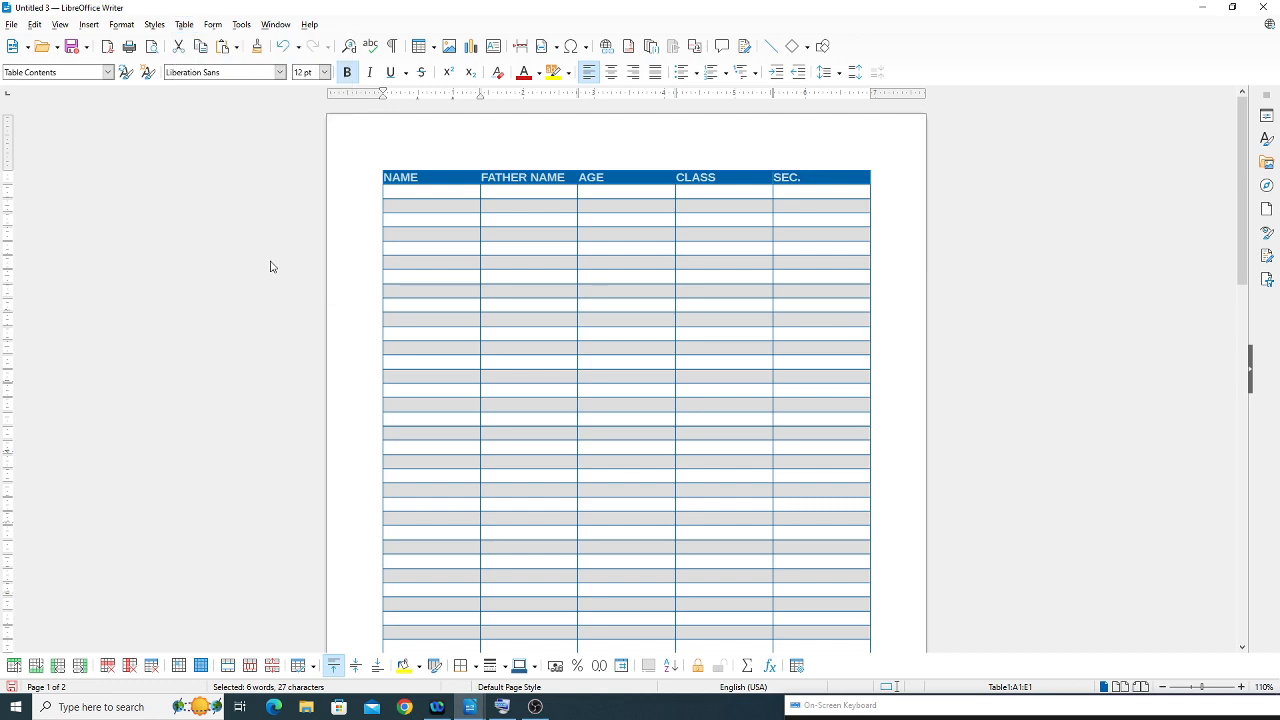
- Check the table on the second page for the repeated heading row and review the Header Rows Repeat Across Pages setting
scroll(709, 396, "down", 10)
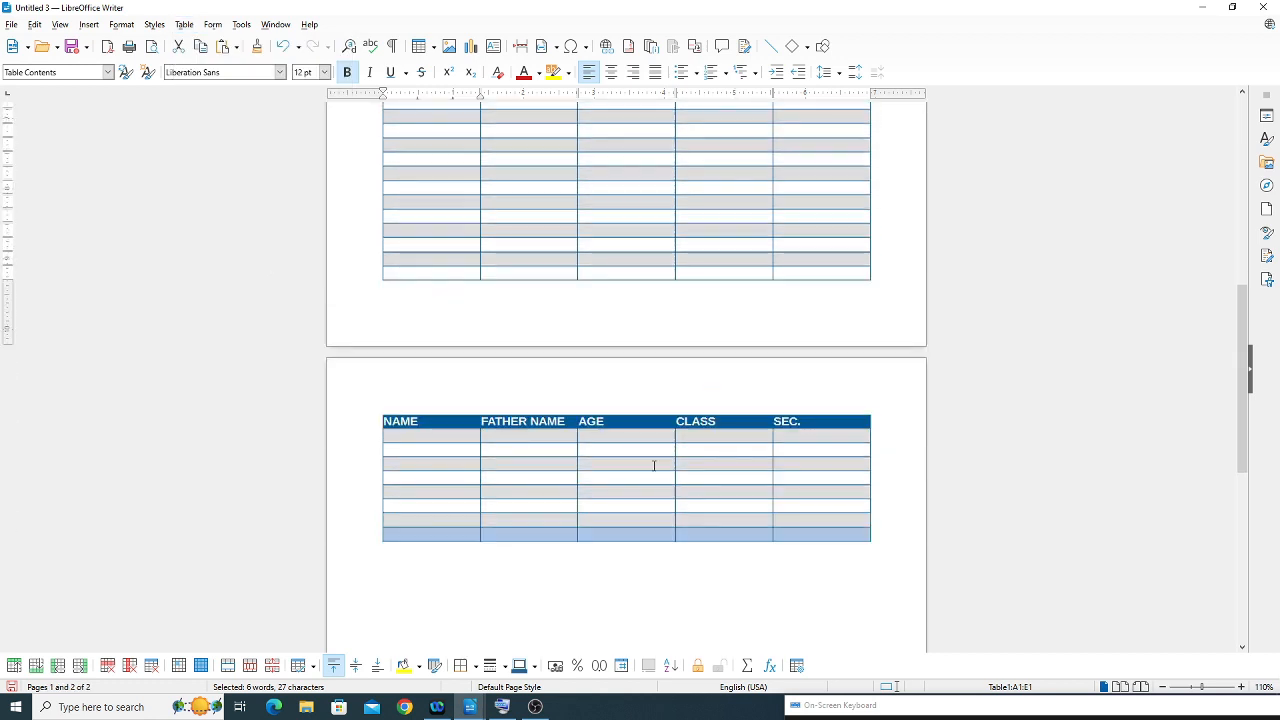
left_click(623, 462)
left_click_drag(386, 422, 583, 424)
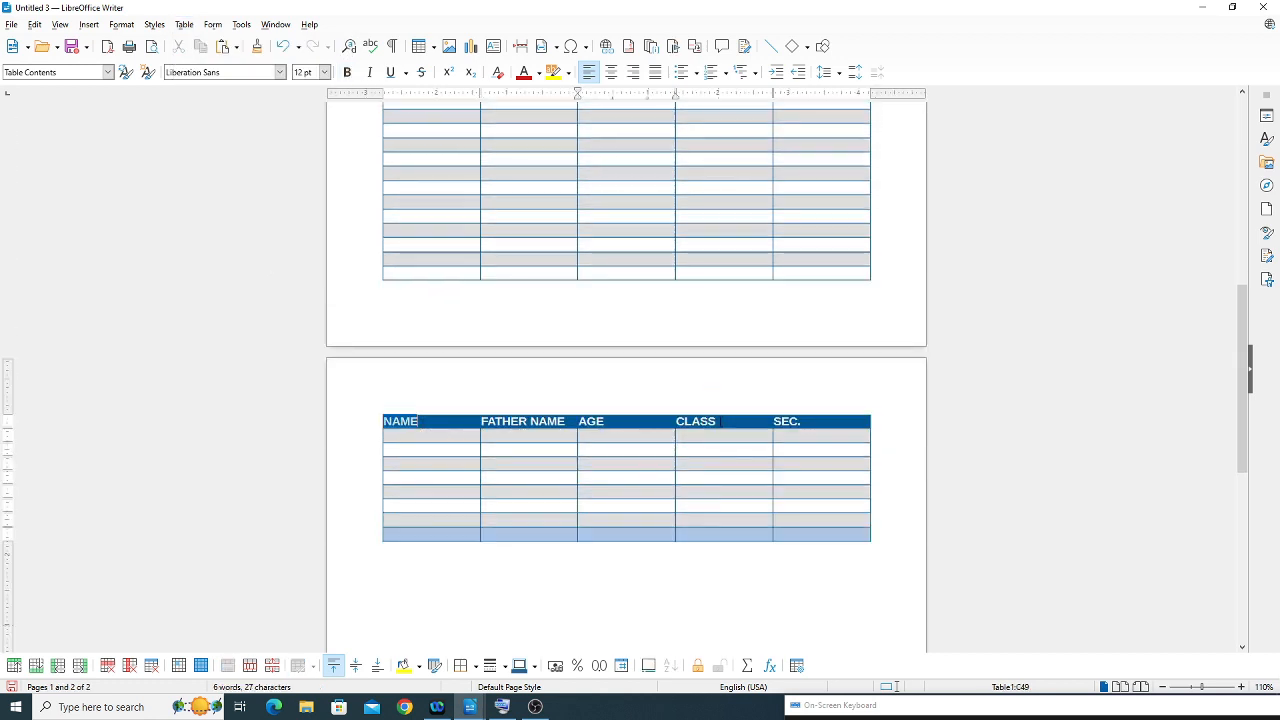
left_click_drag(795, 421, 814, 423)
left_click(815, 424)
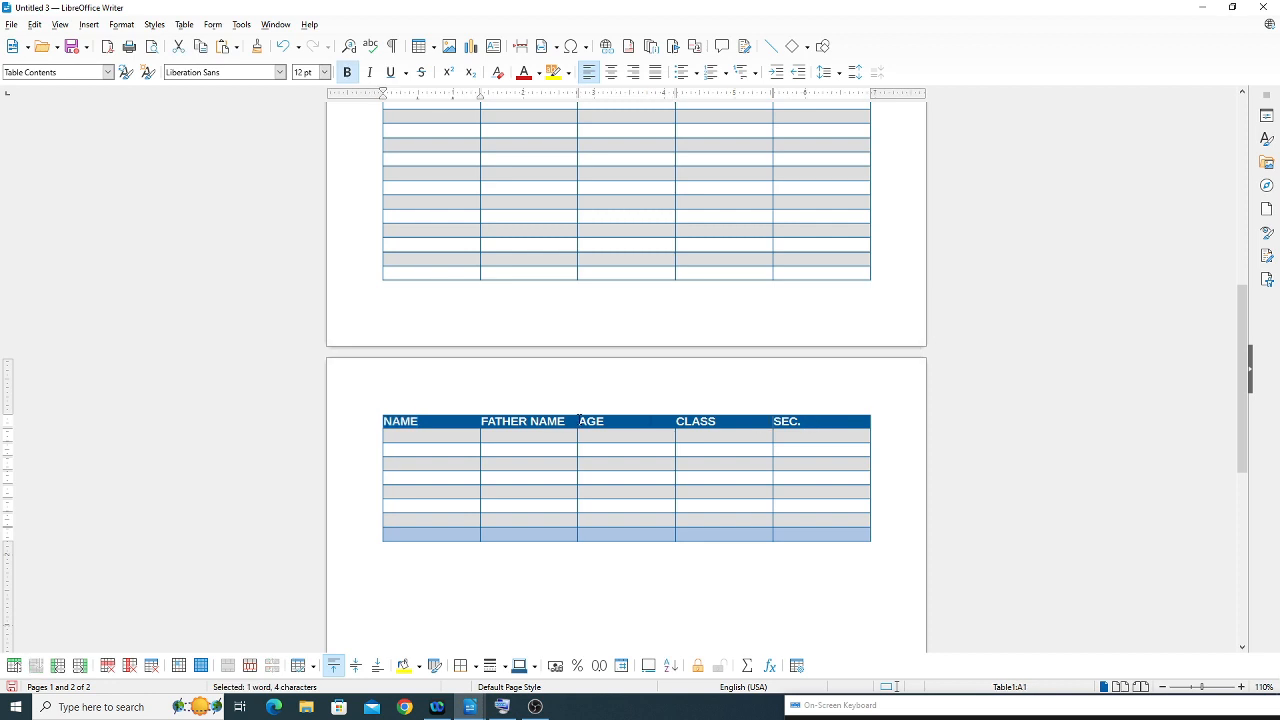
left_click_drag(387, 421, 722, 424)
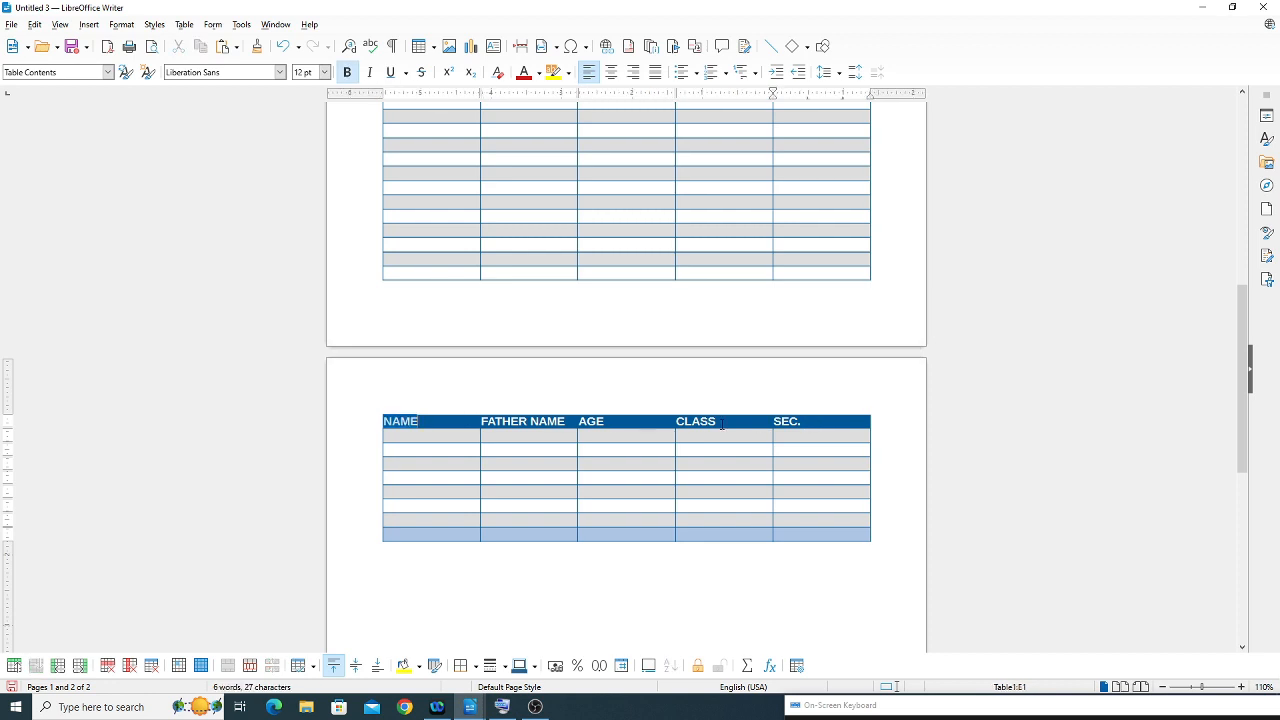
left_click(807, 434)
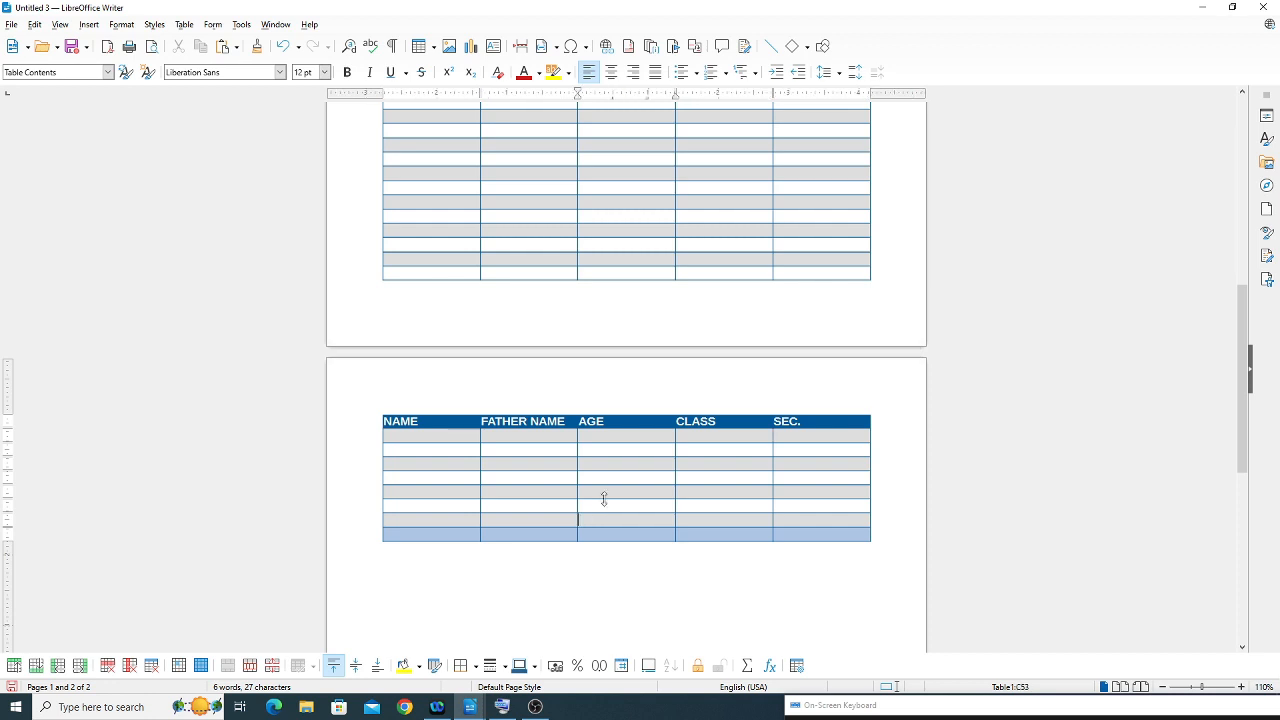
left_click(184, 24)
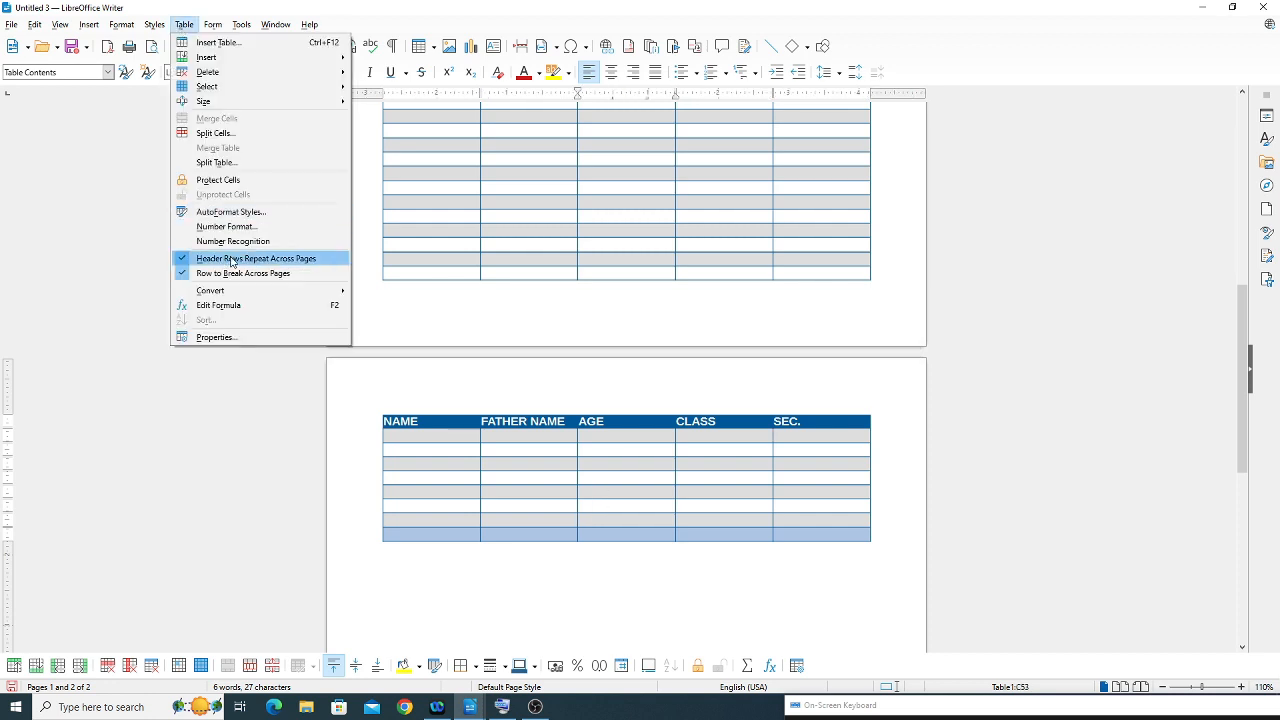
left_click(512, 527)
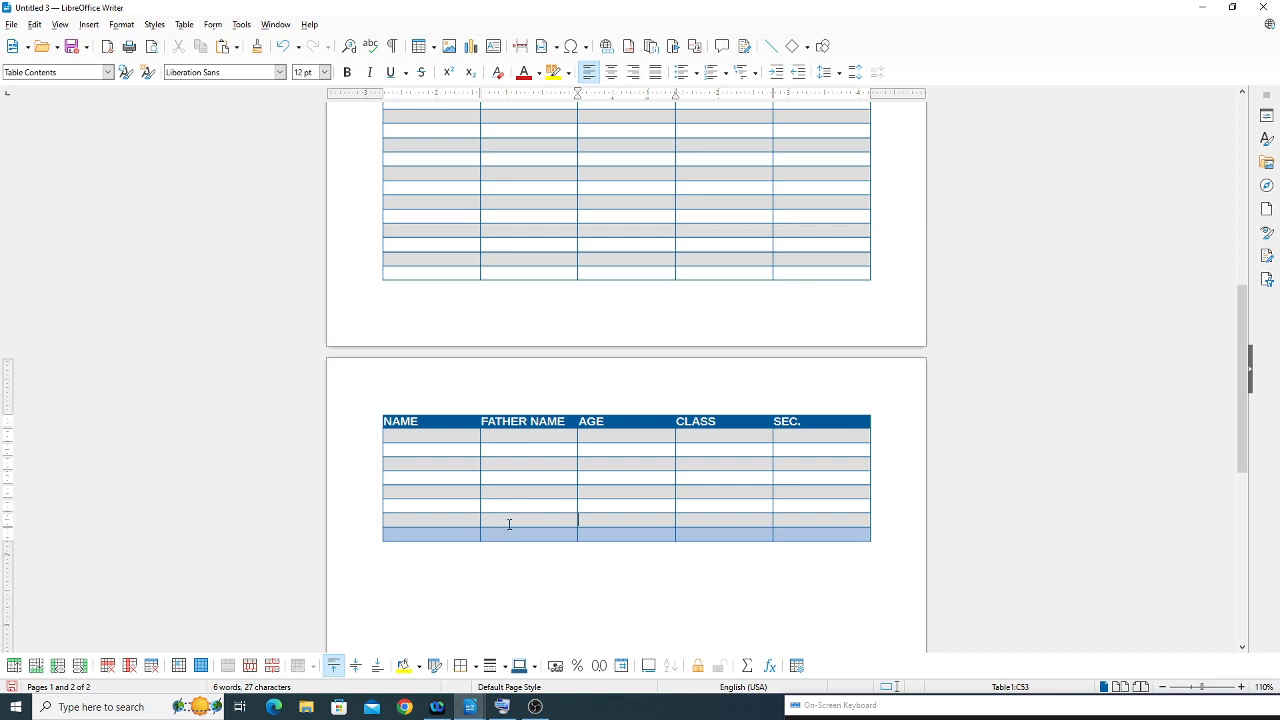
- Insert blank rows above the table's second-to-last row until the table runs onto a third page
left_click(14, 667)
left_click(14, 667)
left_click(14, 667)
left_click(14, 667)
left_click(14, 667)
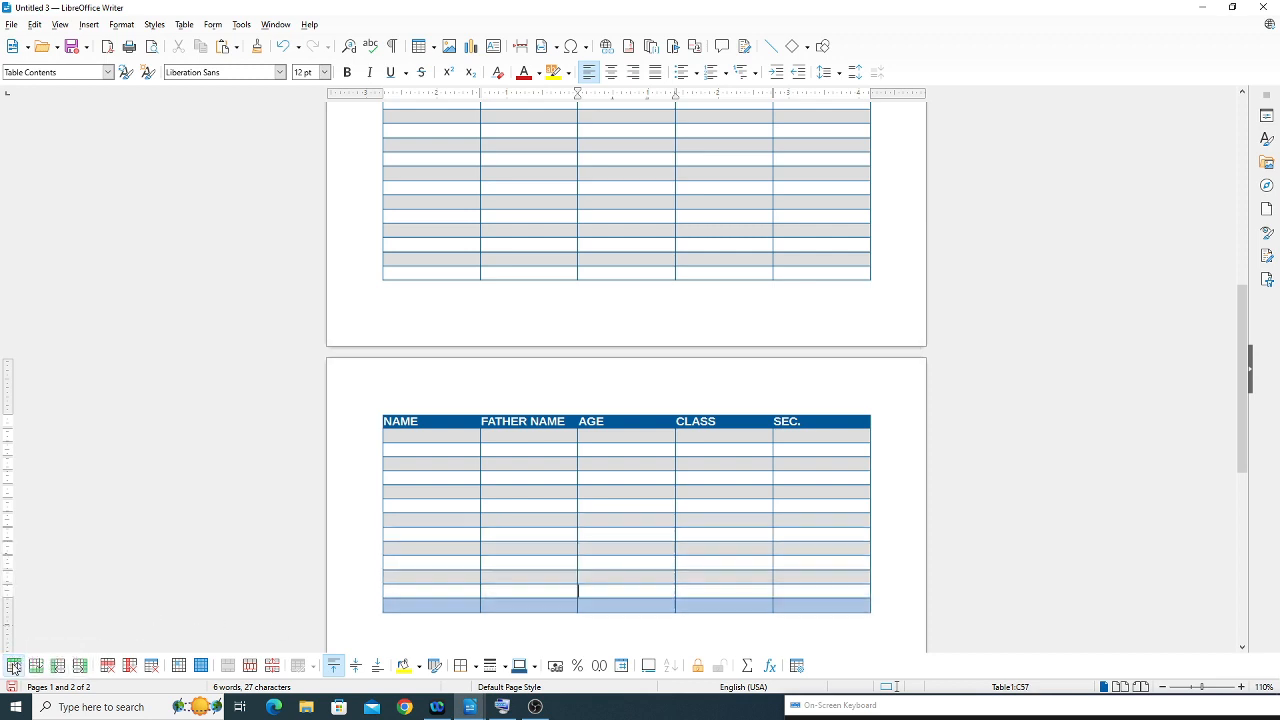
left_click(14, 667)
left_click(14, 667)
left_click(14, 667)
left_click(14, 667)
left_click(14, 667)
left_click(14, 667)
left_click(14, 667)
left_click(14, 667)
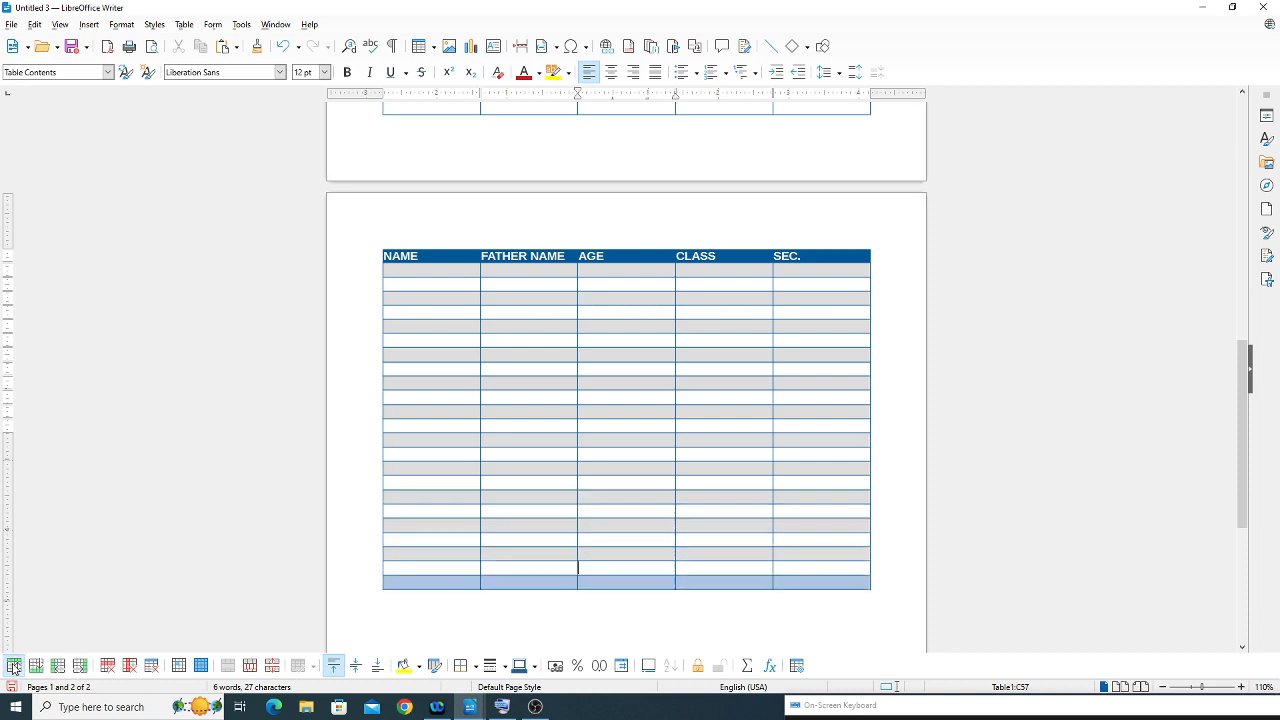
left_click(14, 667)
left_click(14, 667)
left_click(14, 667)
left_click(14, 667)
left_click(14, 667)
left_click(14, 667)
left_click(14, 667)
left_click(14, 667)
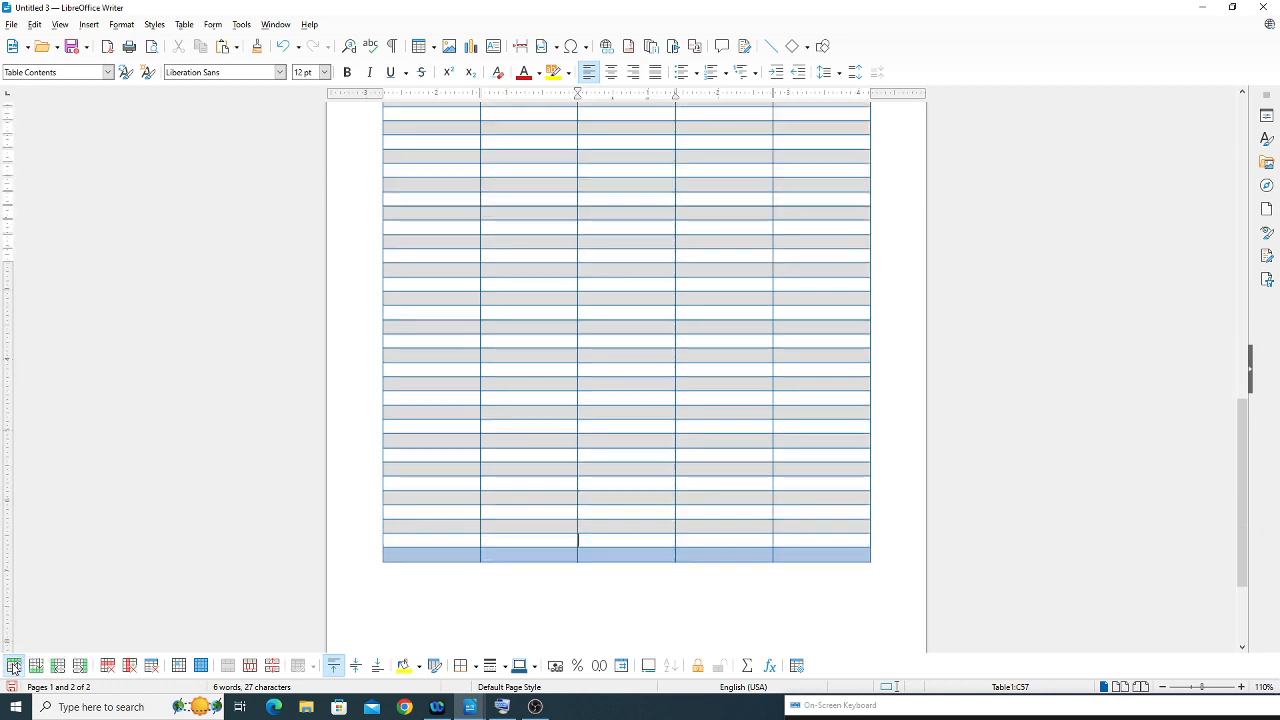
left_click(14, 667)
left_click(14, 667)
left_click(14, 667)
left_click(14, 667)
left_click(14, 667)
left_click(14, 667)
left_click(14, 667)
left_click(14, 667)
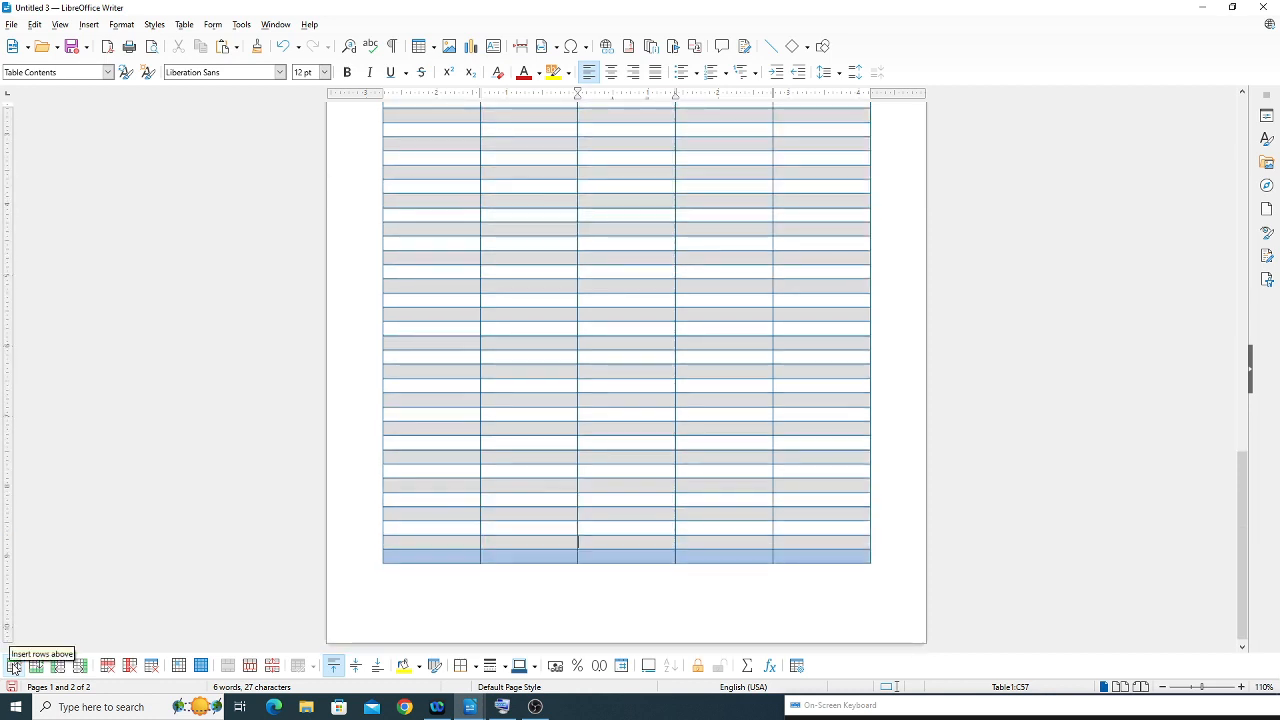
left_click(14, 667)
left_click(14, 667)
left_click(14, 667)
left_click(14, 667)
left_click(14, 667)
left_click(14, 667)
left_click(14, 667)
left_click(14, 667)
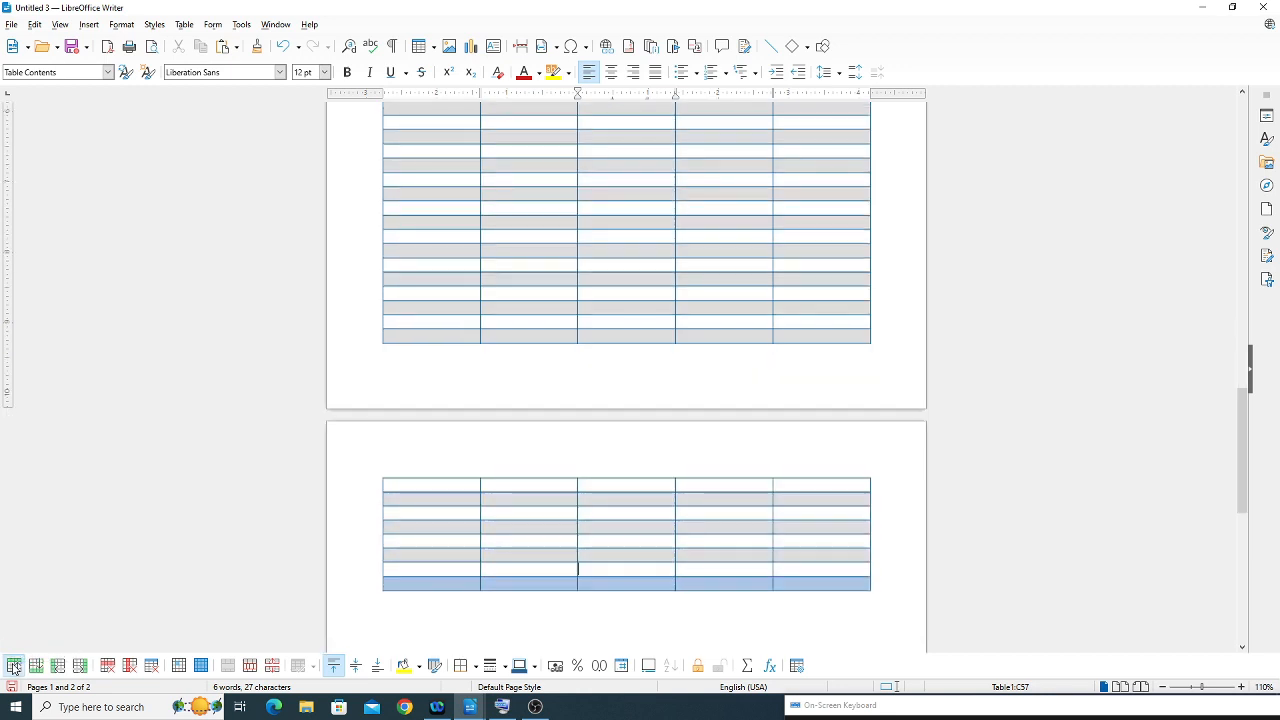
left_click(14, 667)
left_click(14, 667)
left_click(14, 667)
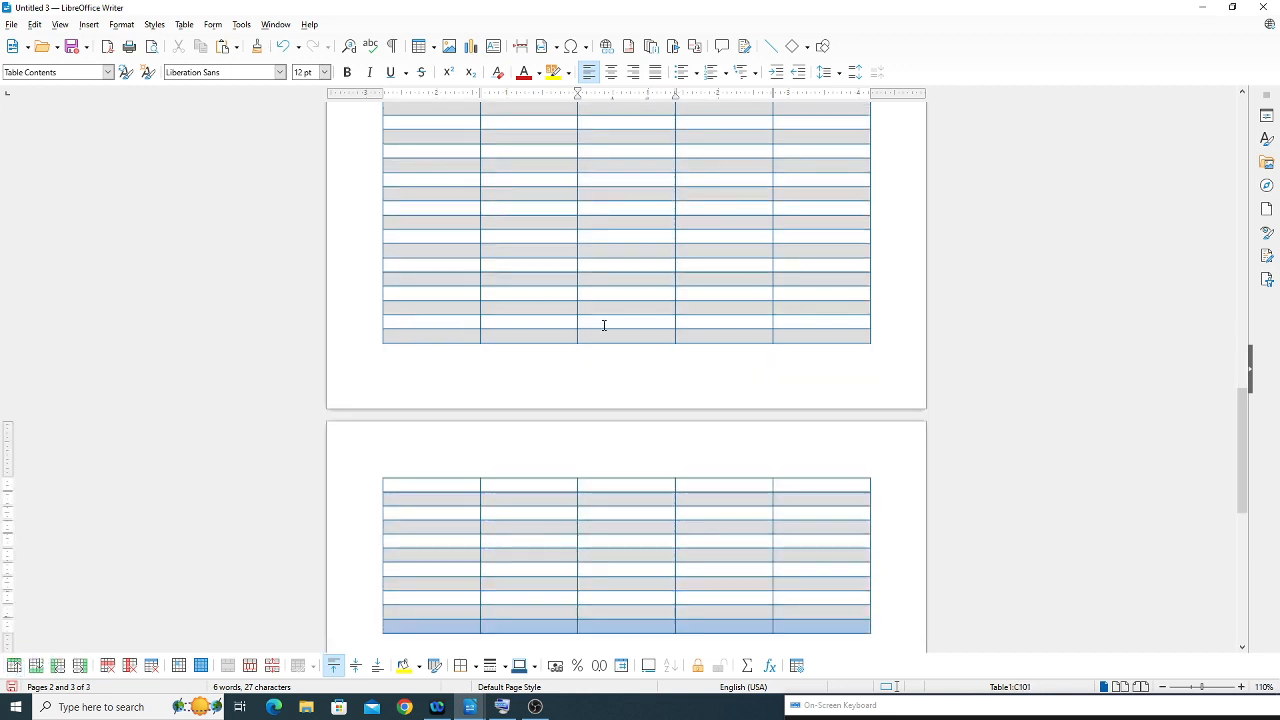
- Apply Header Rows Repeat Across Pages to the row from NAME to SEC. and check the headings on all three pages
scroll(604, 325, "up", 10)
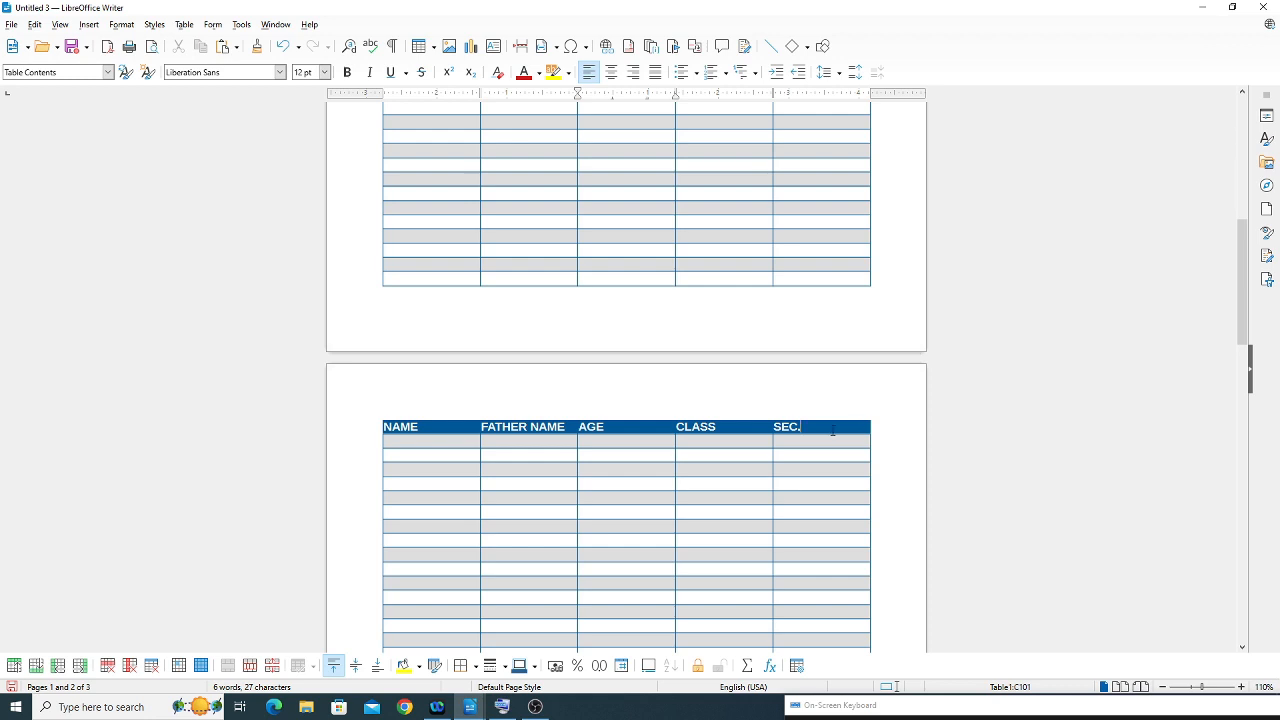
left_click_drag(832, 430, 440, 420)
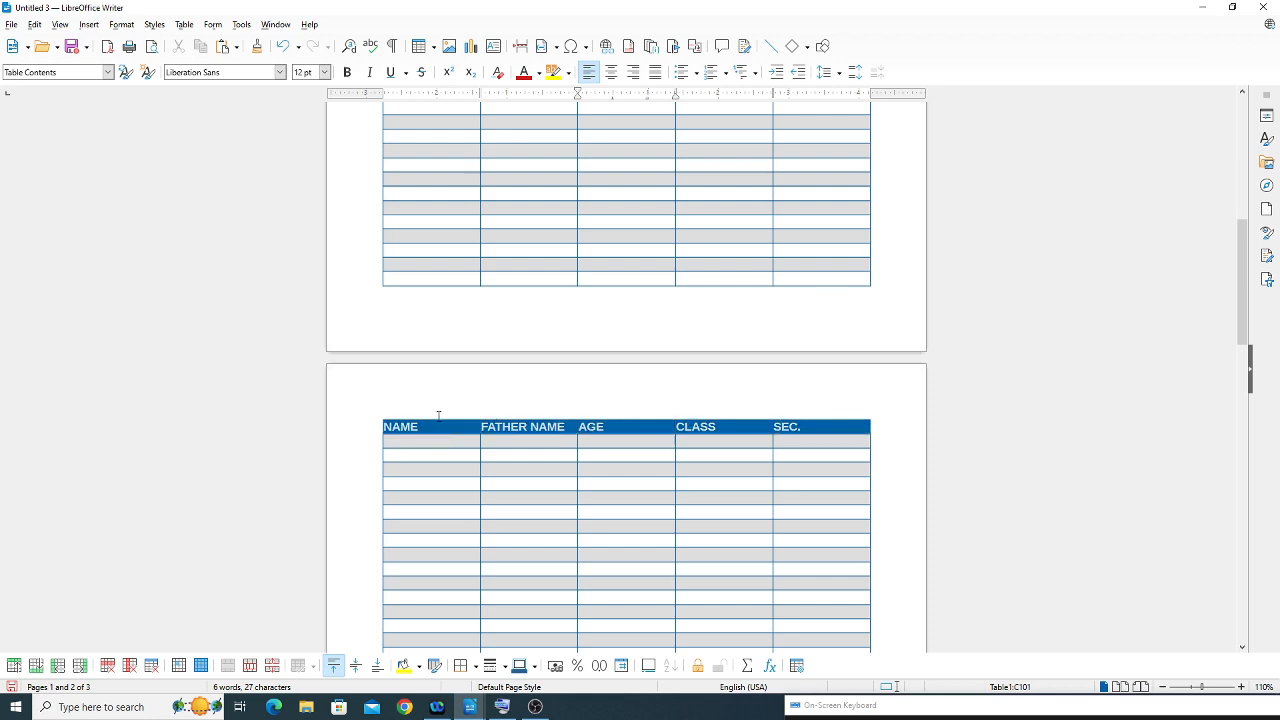
left_click(188, 26)
left_click(257, 260)
scroll(686, 360, "down", 6)
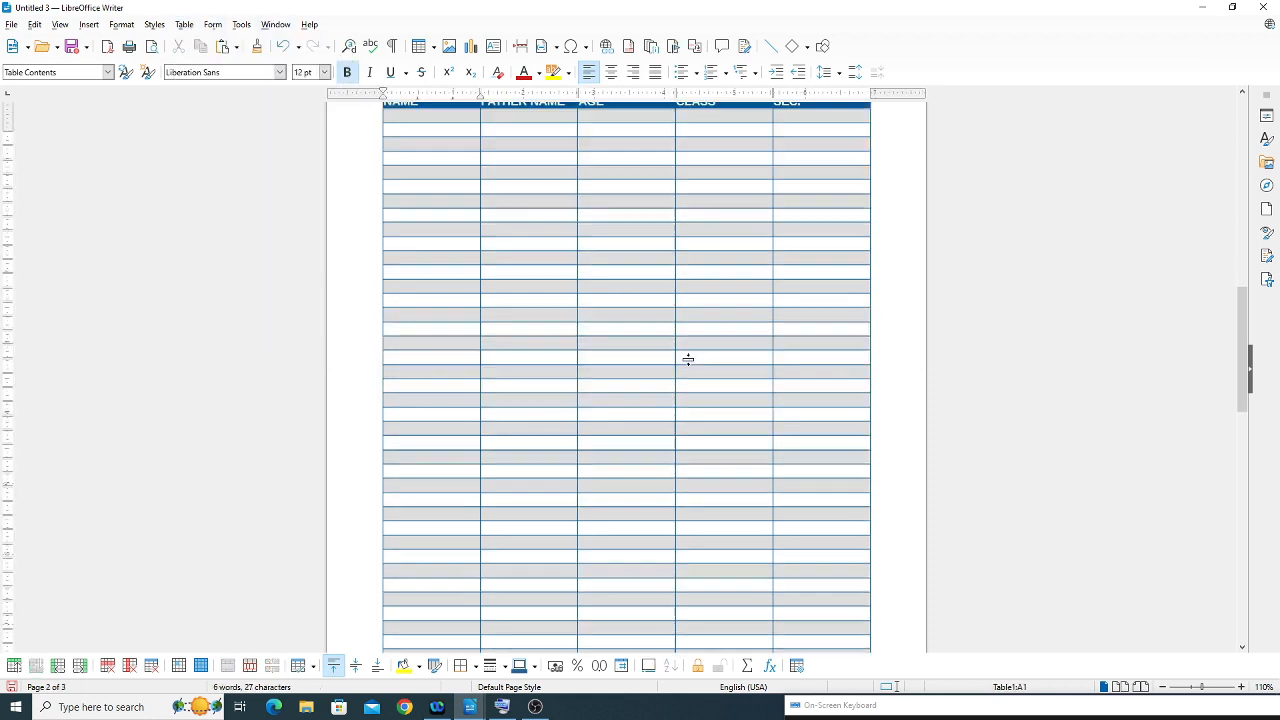
scroll(688, 360, "down", 5)
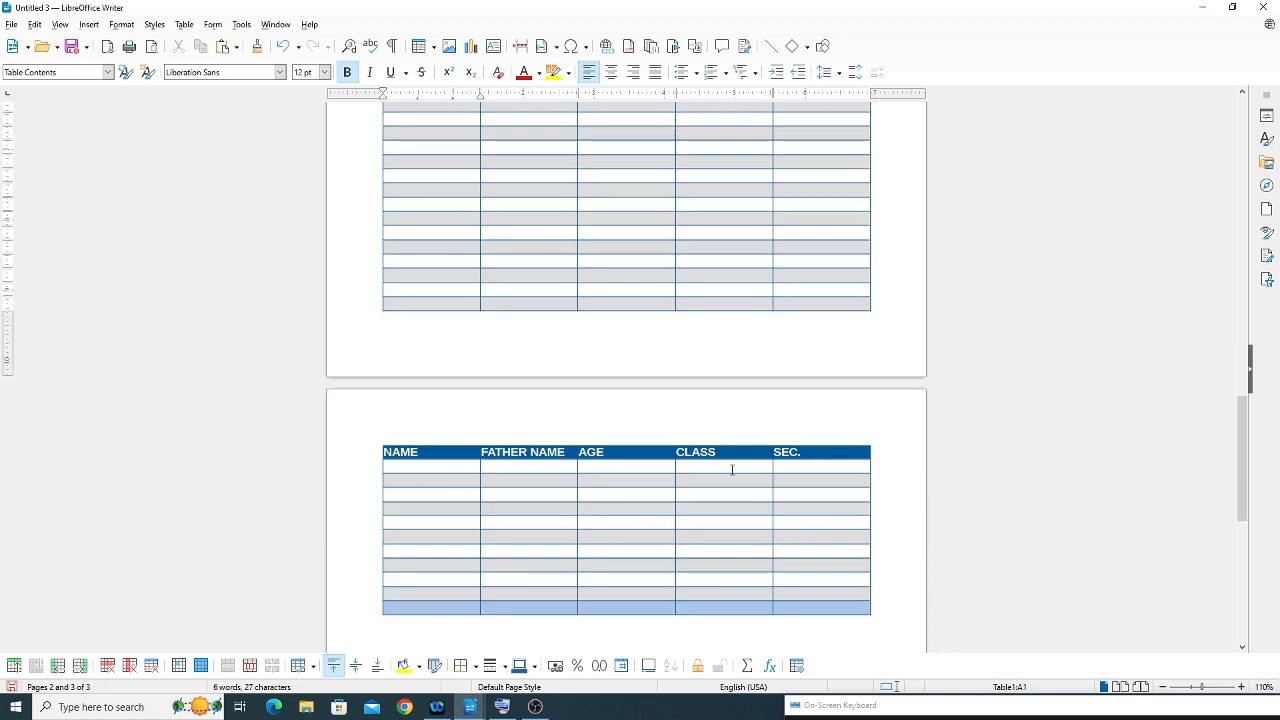
scroll(730, 469, "up", 10)
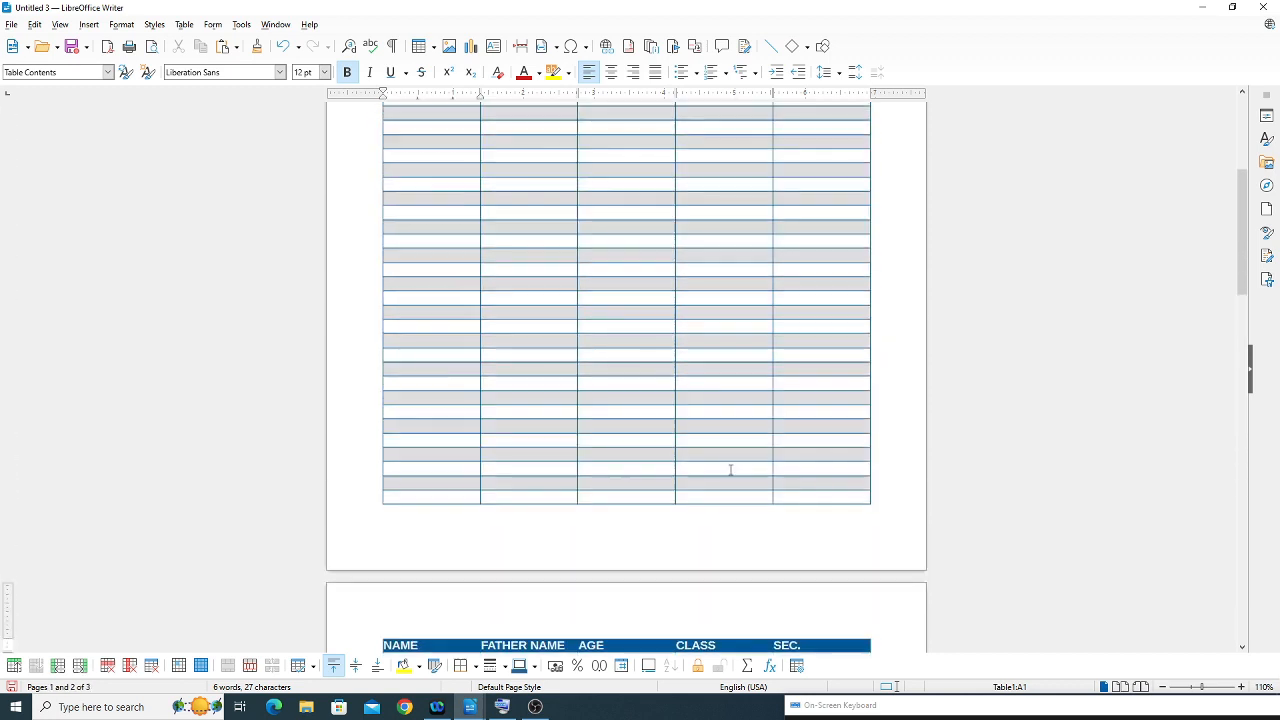
scroll(730, 469, "up", 1)
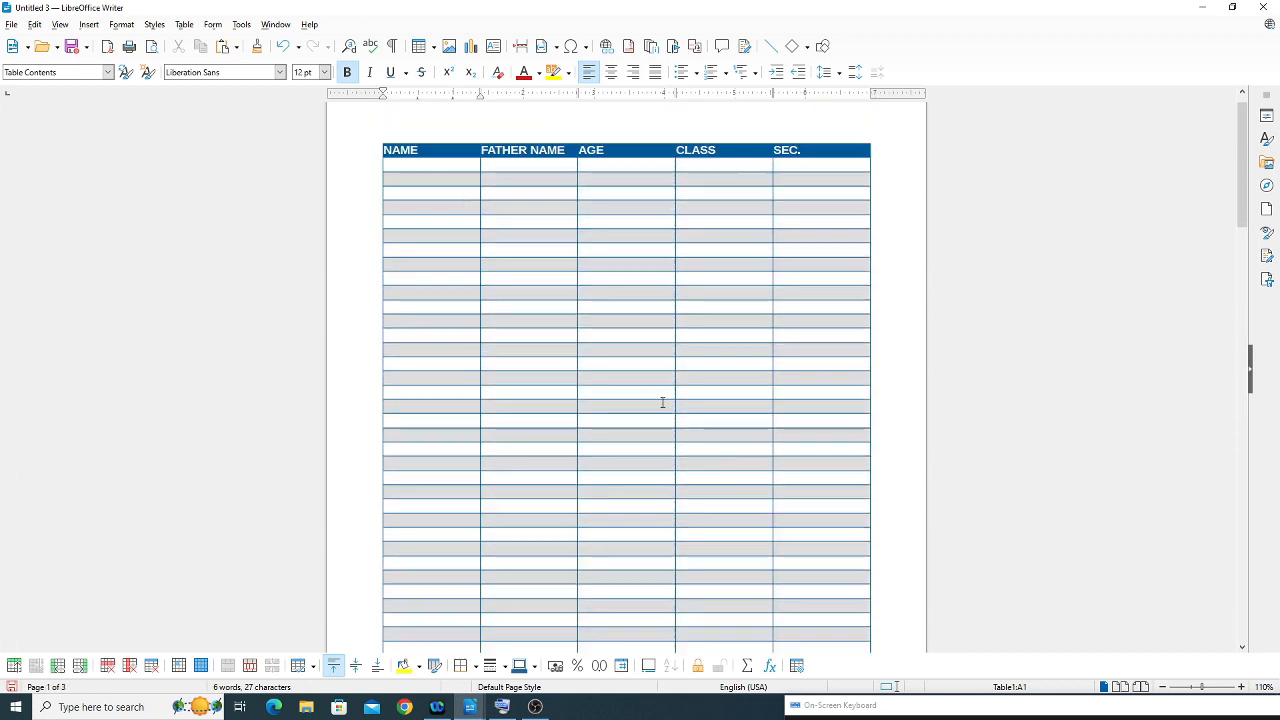
- Enter a person's full name as three words in the NAME cell of the first page's last row
left_click(184, 24)
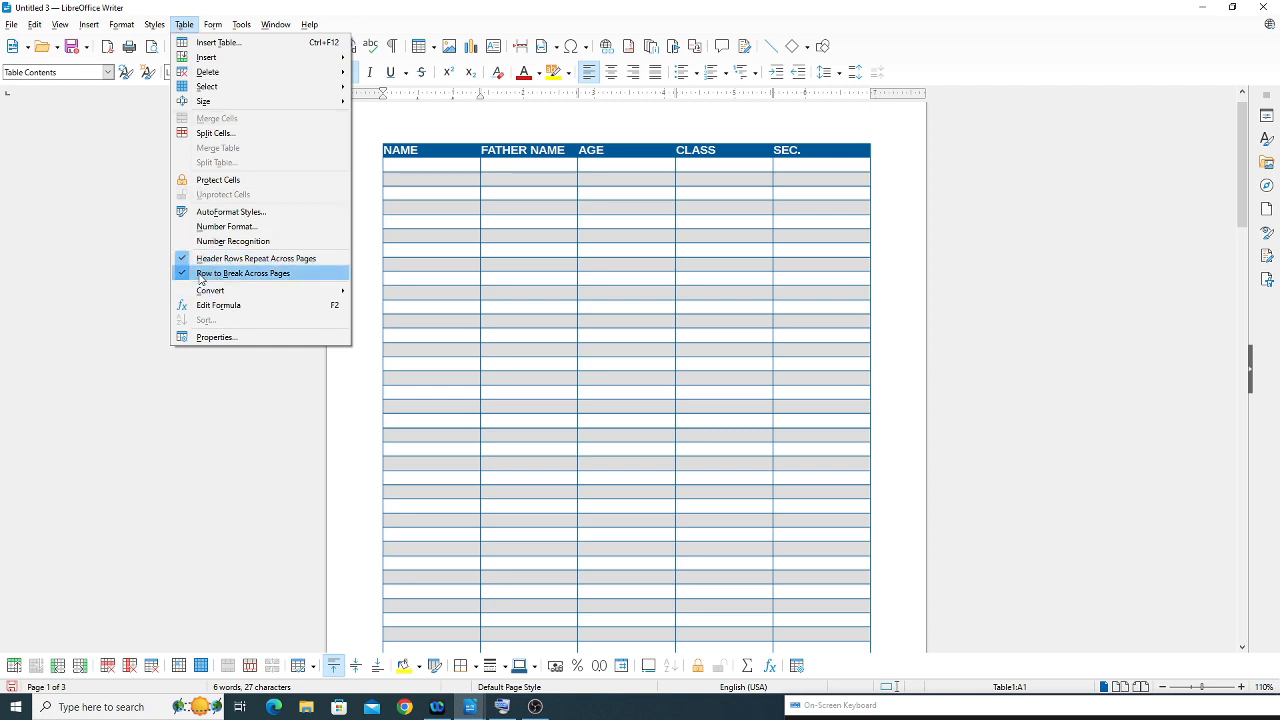
left_click(251, 277)
scroll(260, 277, "down", 10)
left_click(424, 329)
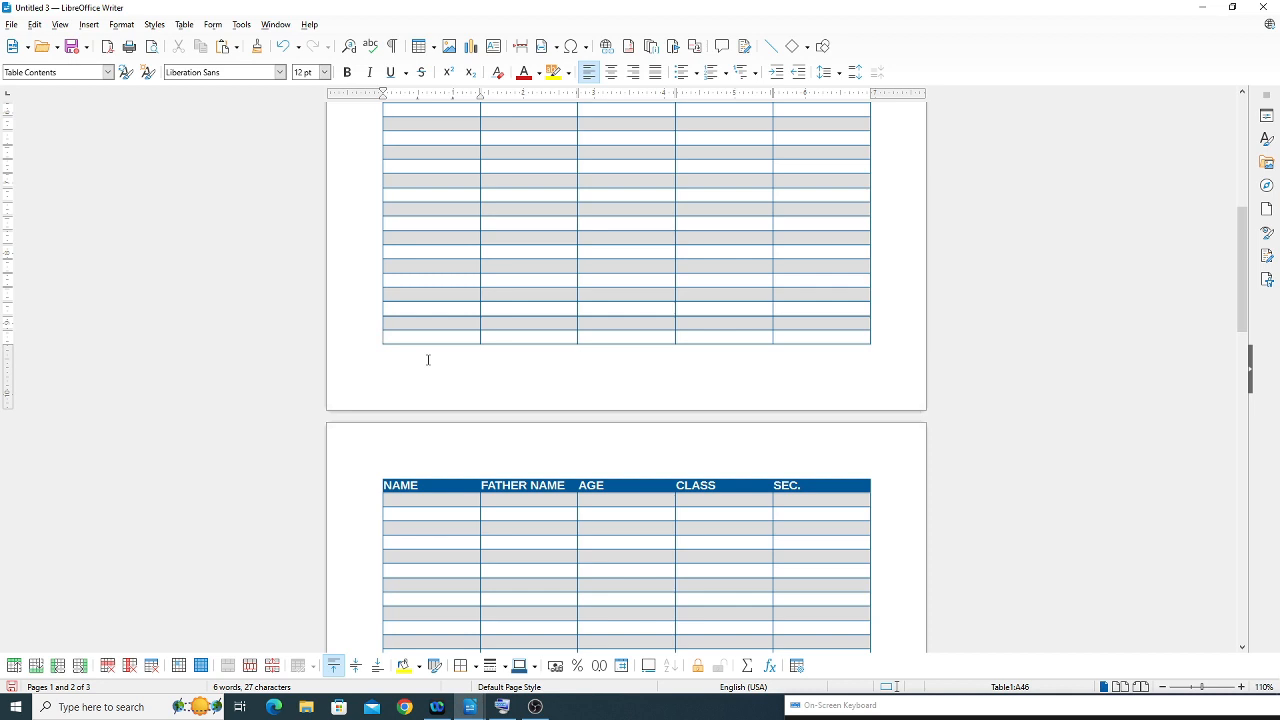
type("r")
key("BackSpace")
type("RAMCHAND KUMAR ")
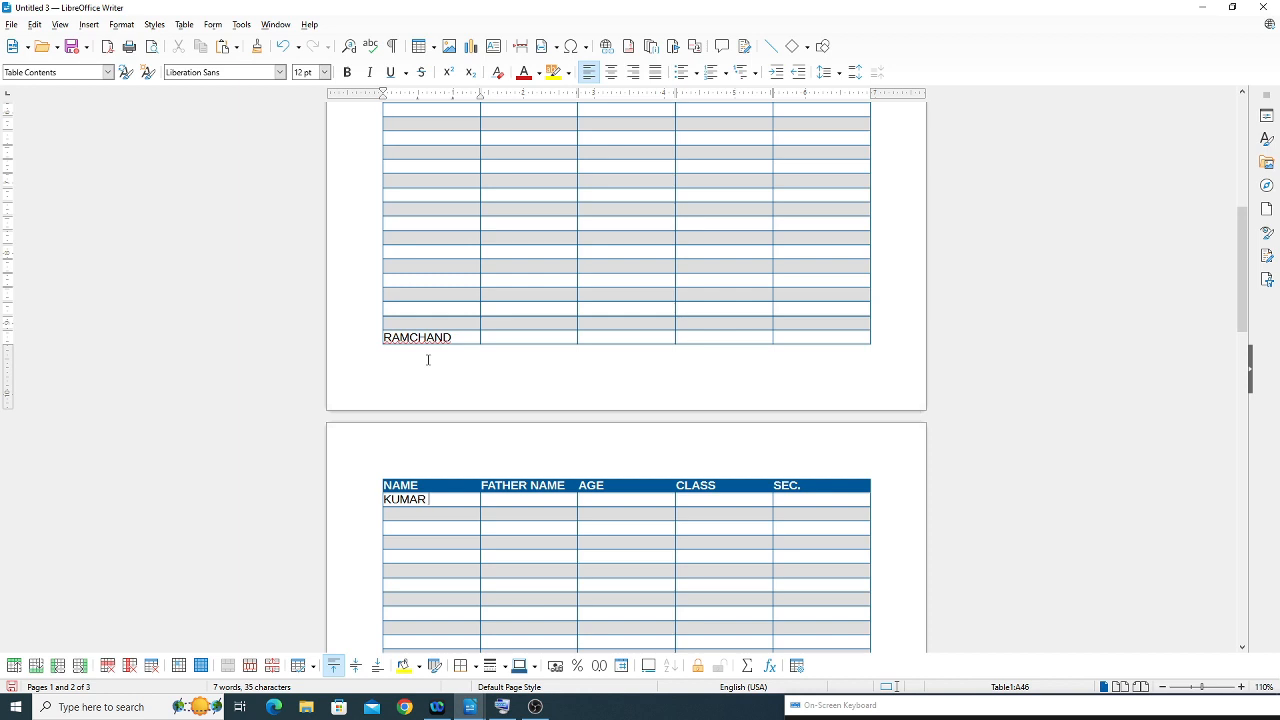
type("SHEK")
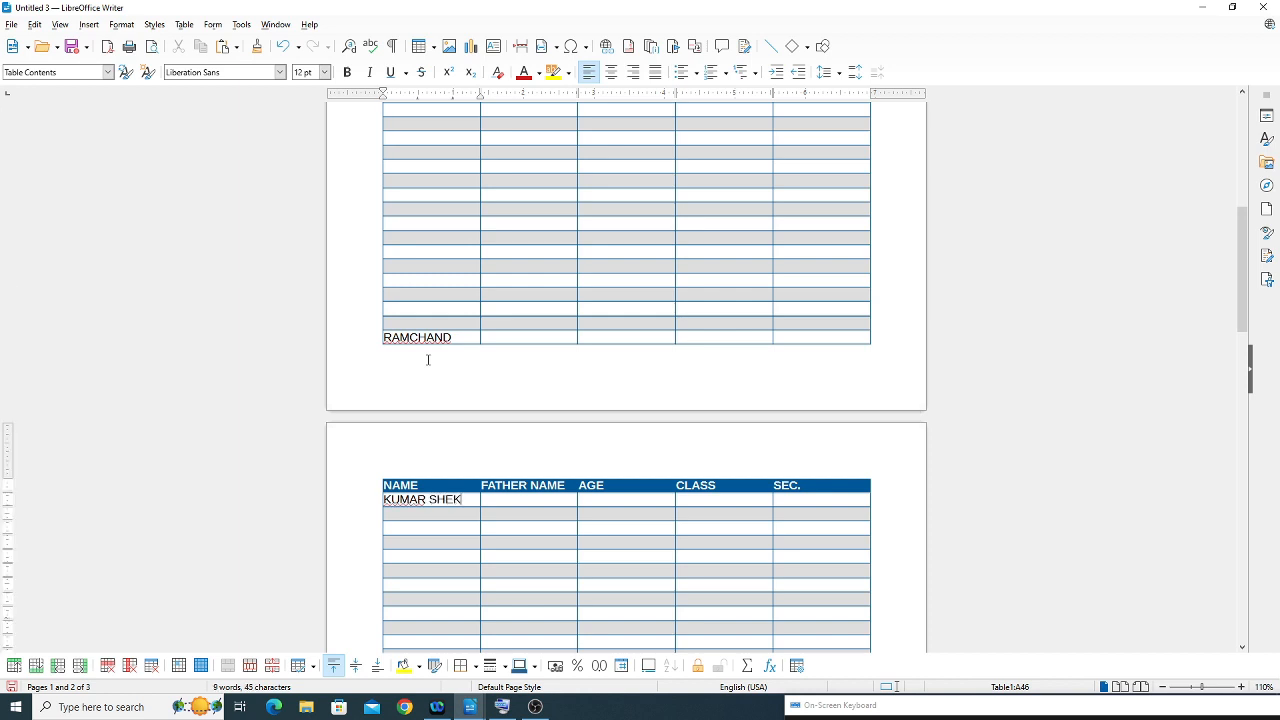
type("HAR")
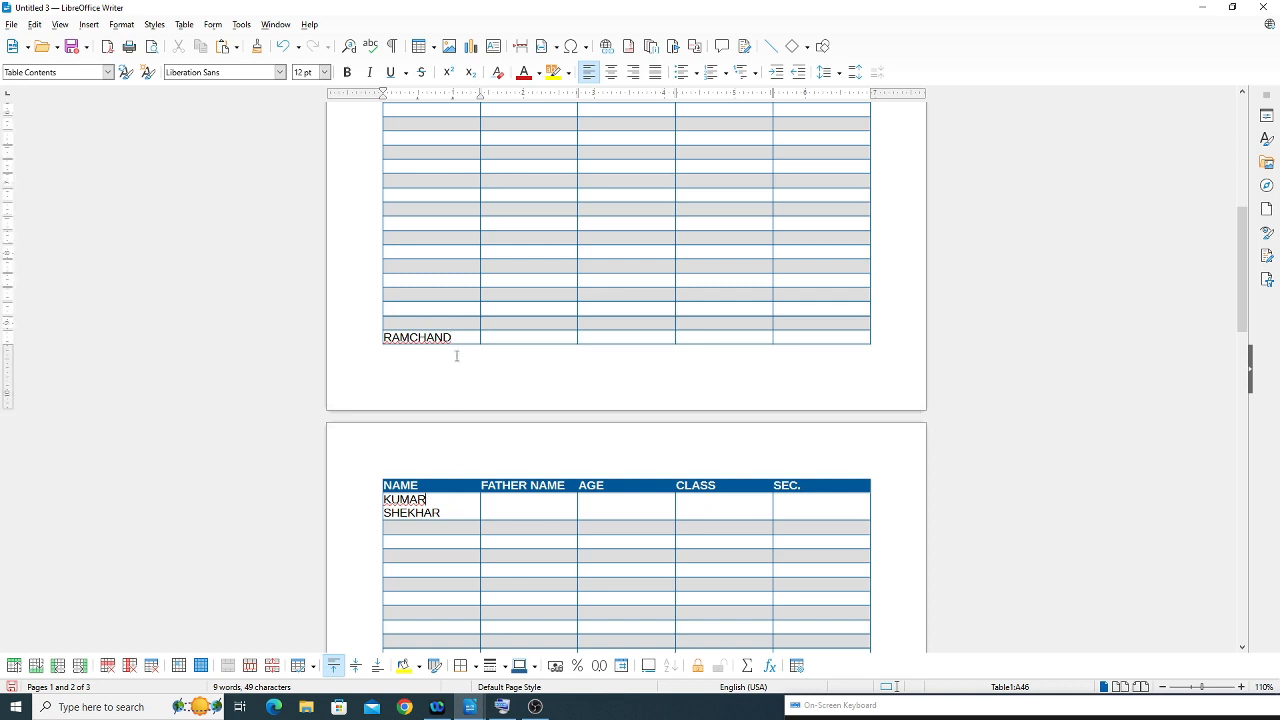
- Turn off Row to Break Across Pages for the table and check the setting and the row holding the full name
left_click(453, 499)
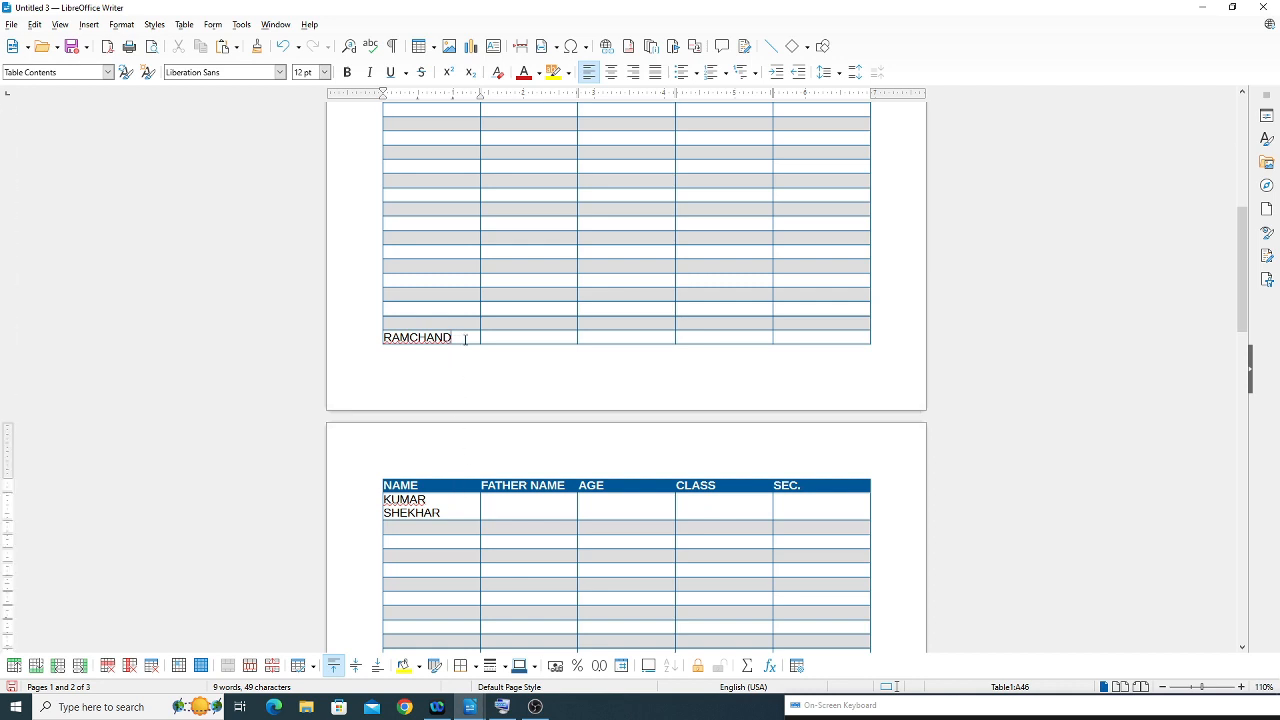
left_click(186, 26)
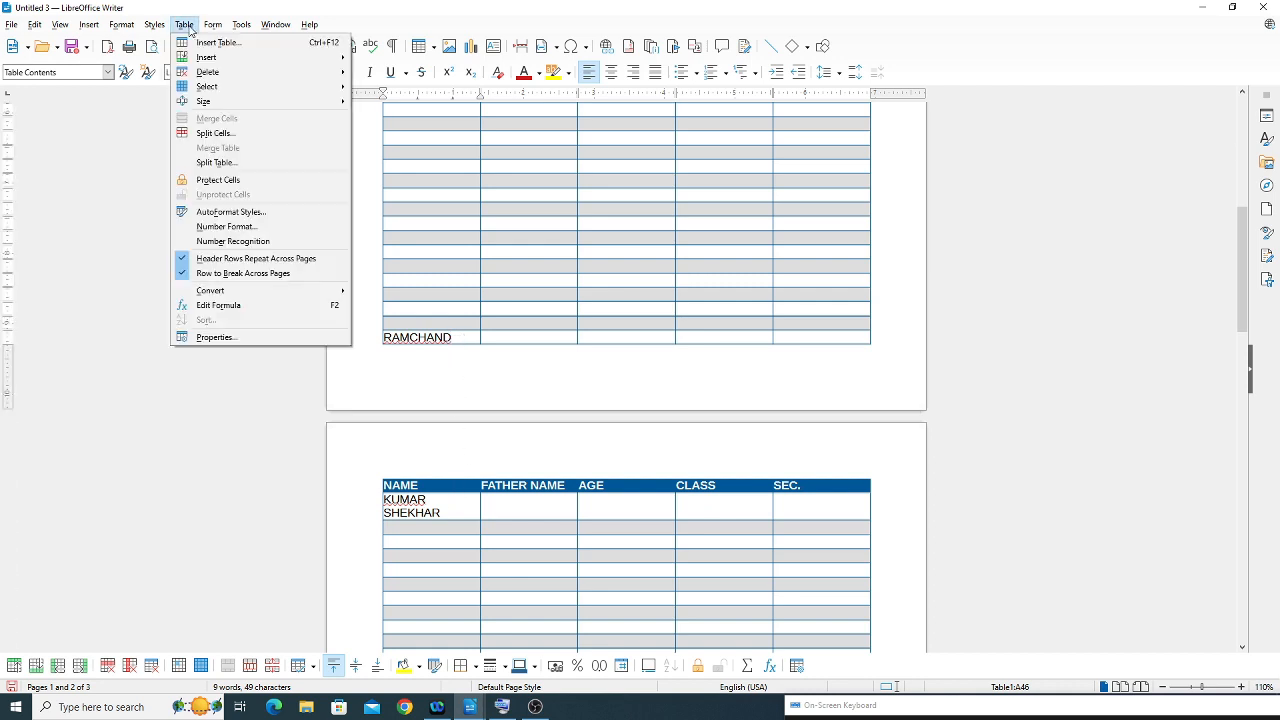
left_click(240, 273)
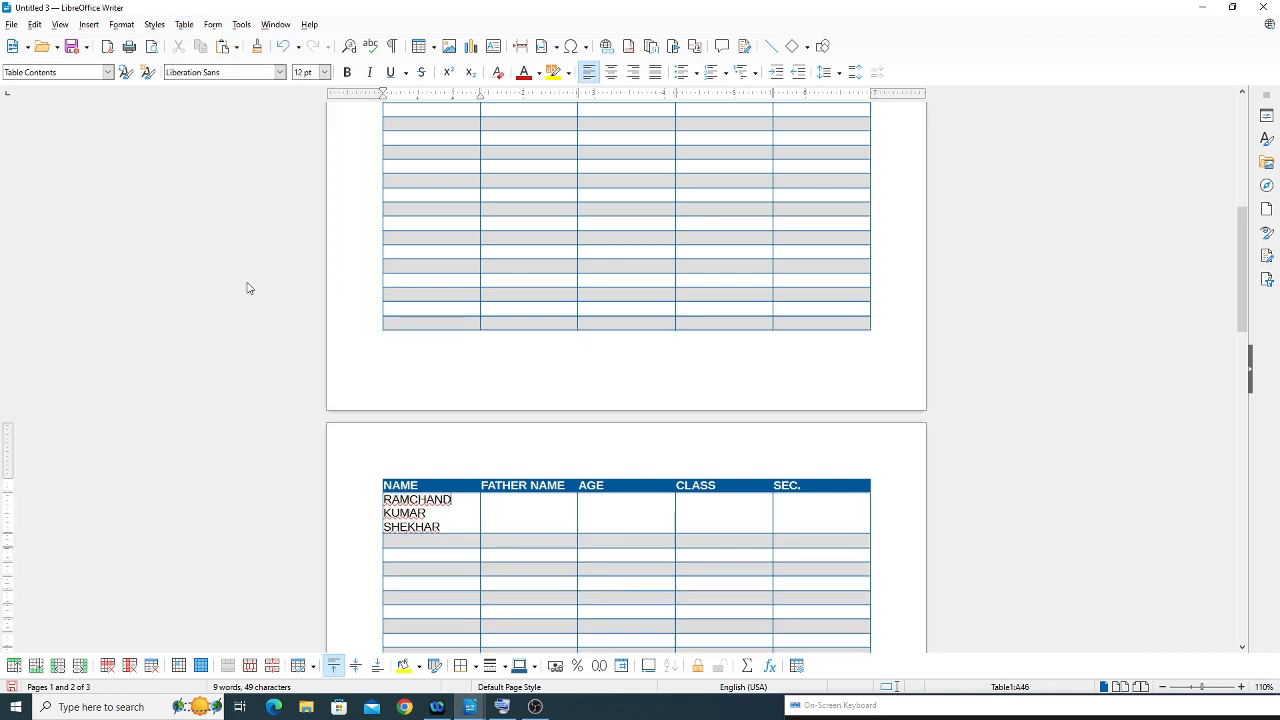
left_click(184, 25)
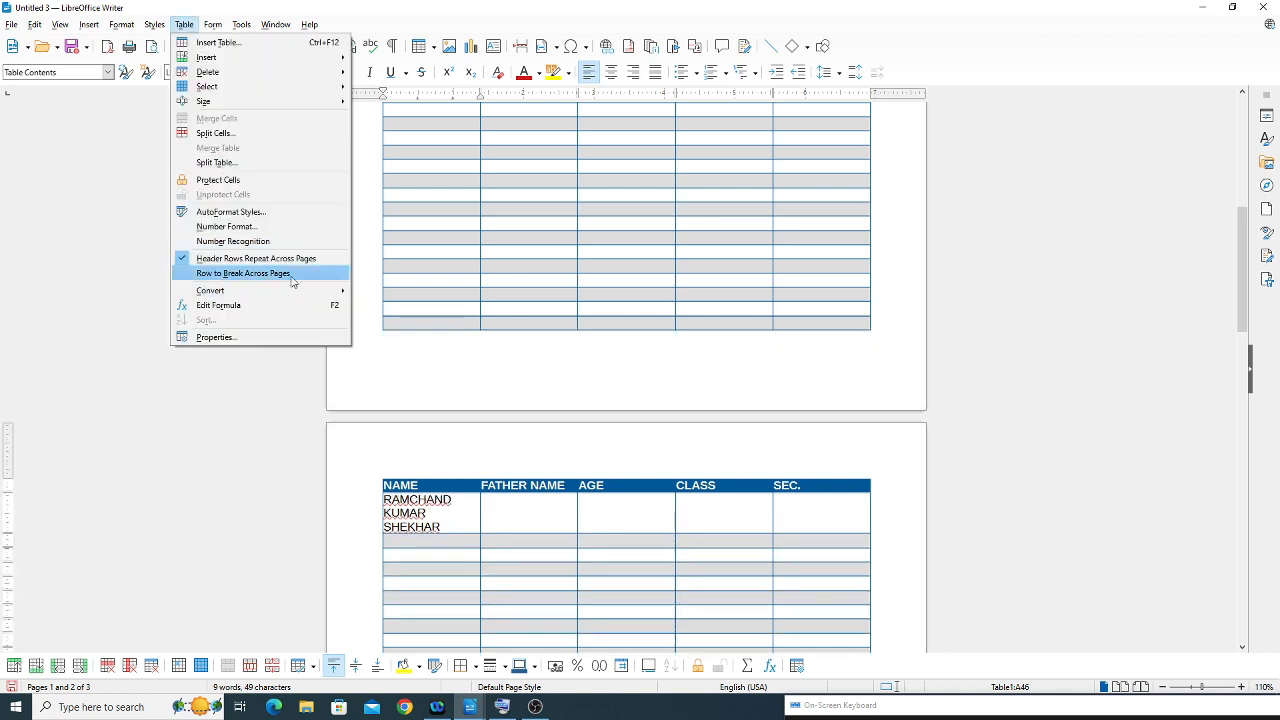
left_click(447, 514)
left_click_drag(460, 503, 409, 500)
left_click(430, 523)
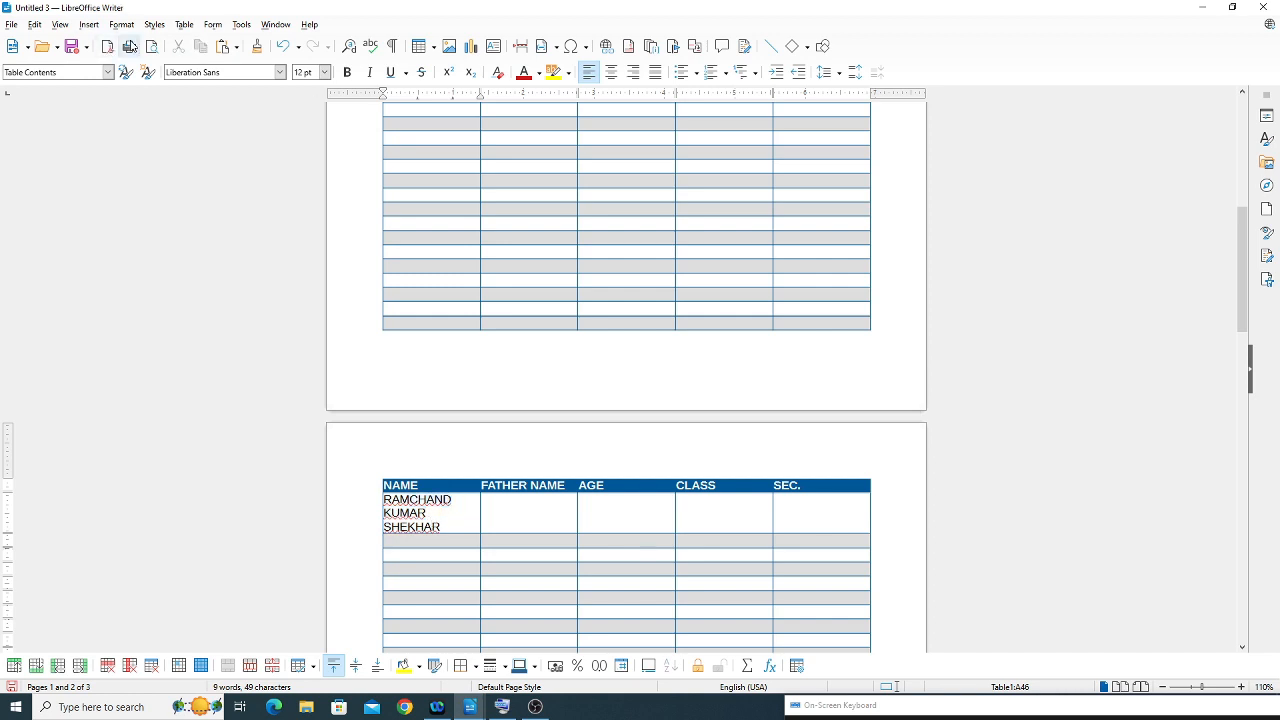
- Look at the Convert options available for the table without applying one
left_click(184, 25)
mouse_move(261, 296)
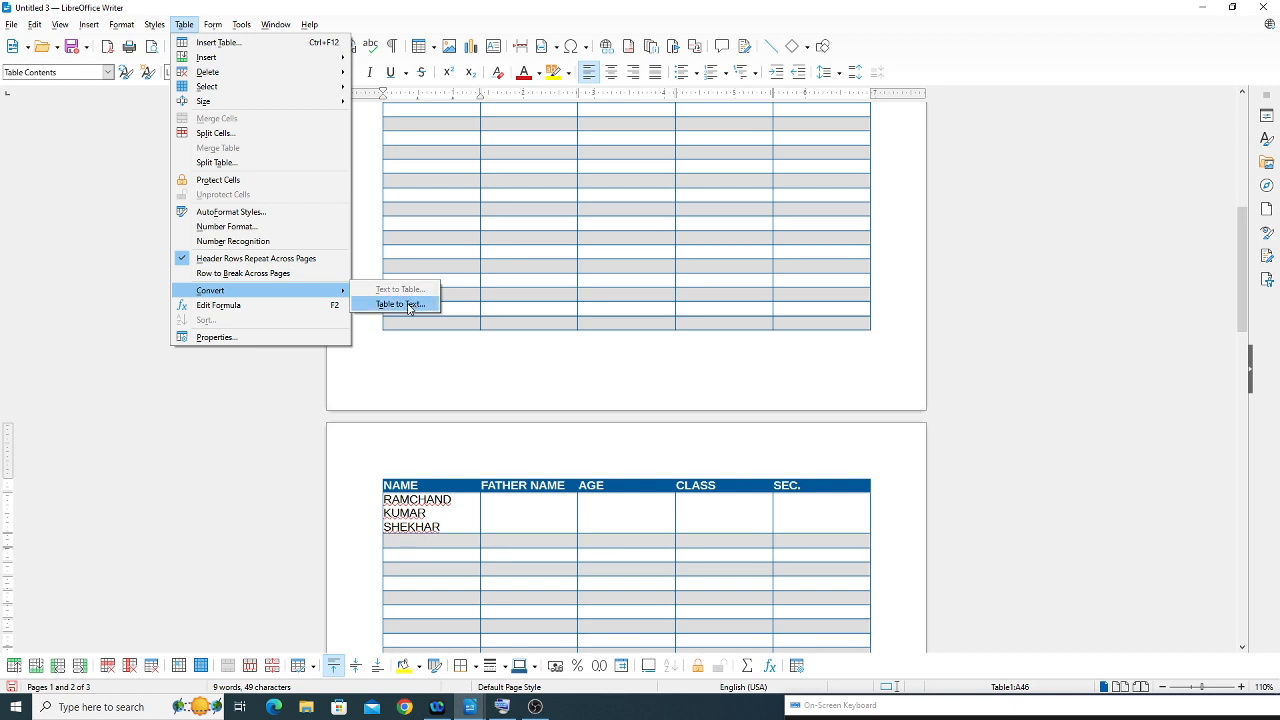
left_click(491, 471)
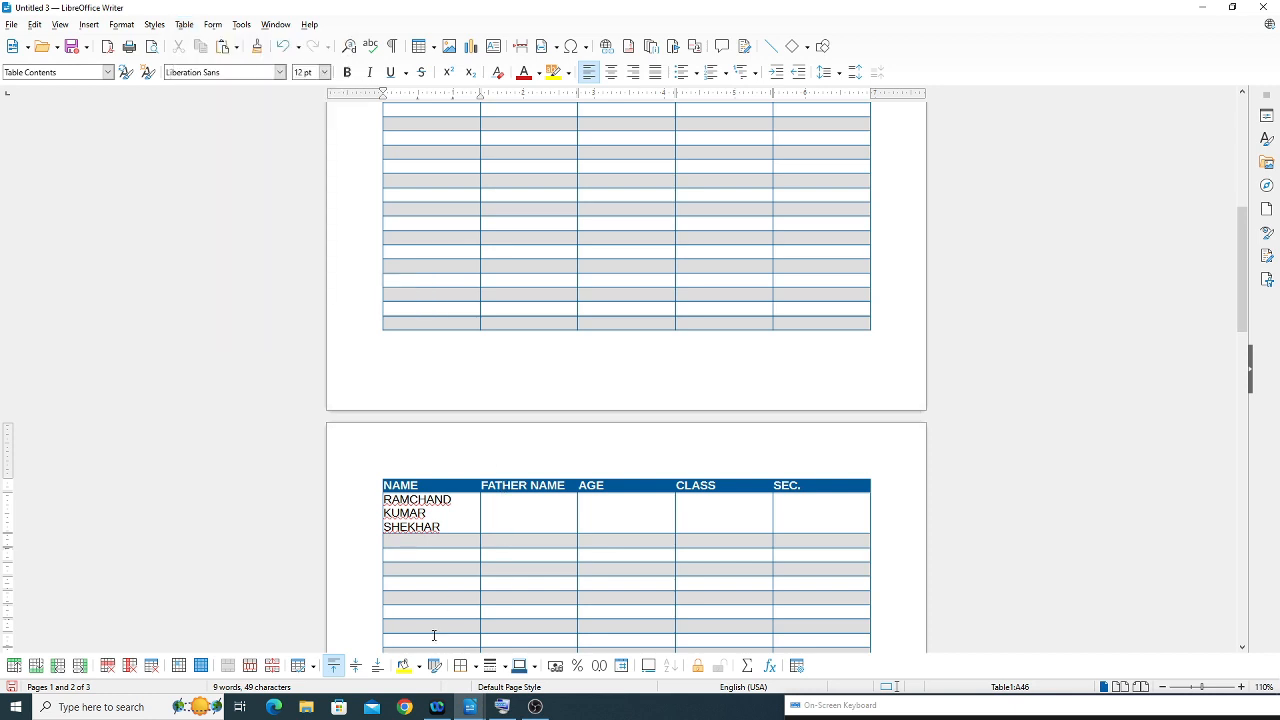
- Switch to the Untitled 1 document and start Convert Text to Table for the Student Record rows from Name to Geeta
left_click(1202, 7)
scroll(560, 250, "up", 10)
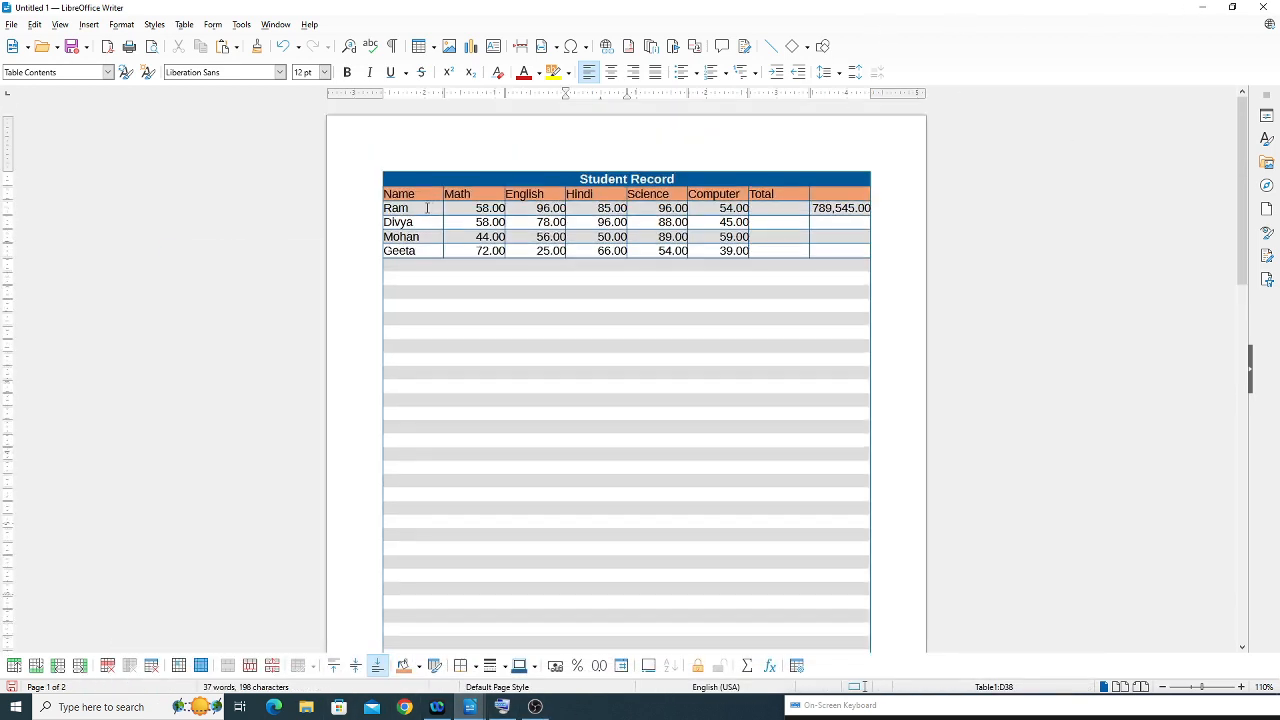
left_click_drag(399, 193, 842, 244)
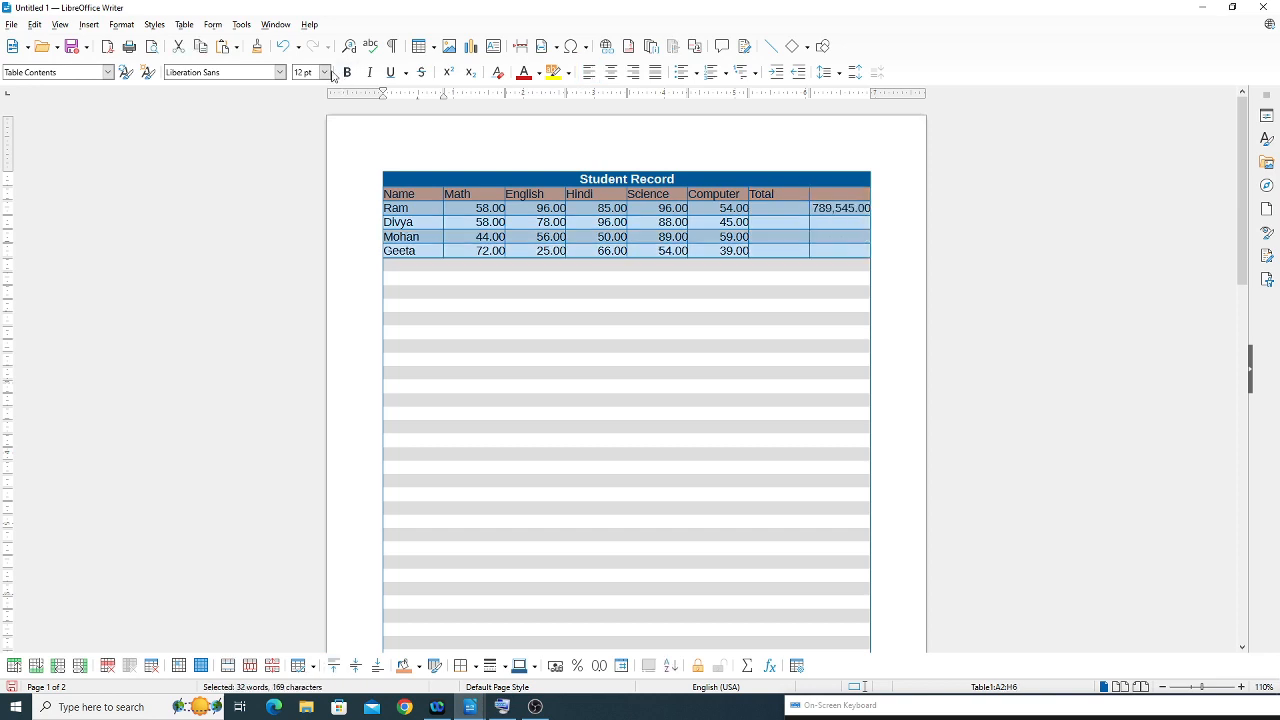
left_click(182, 28)
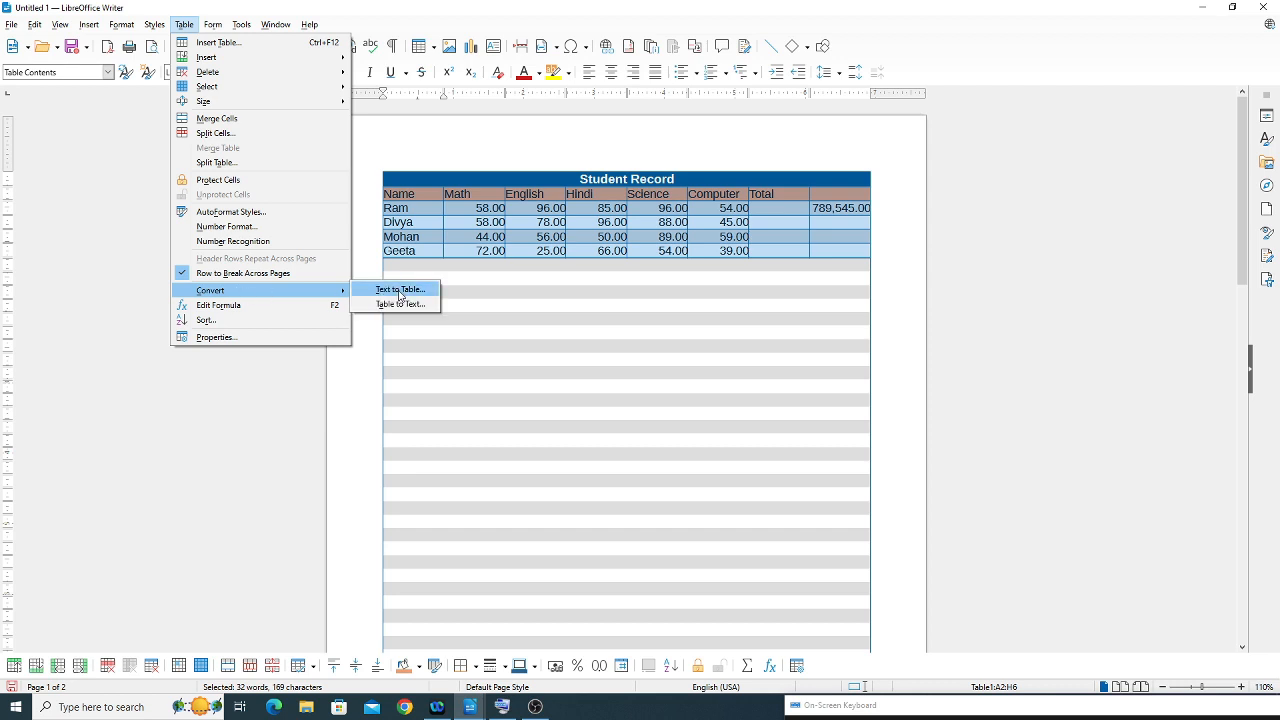
left_click(400, 290)
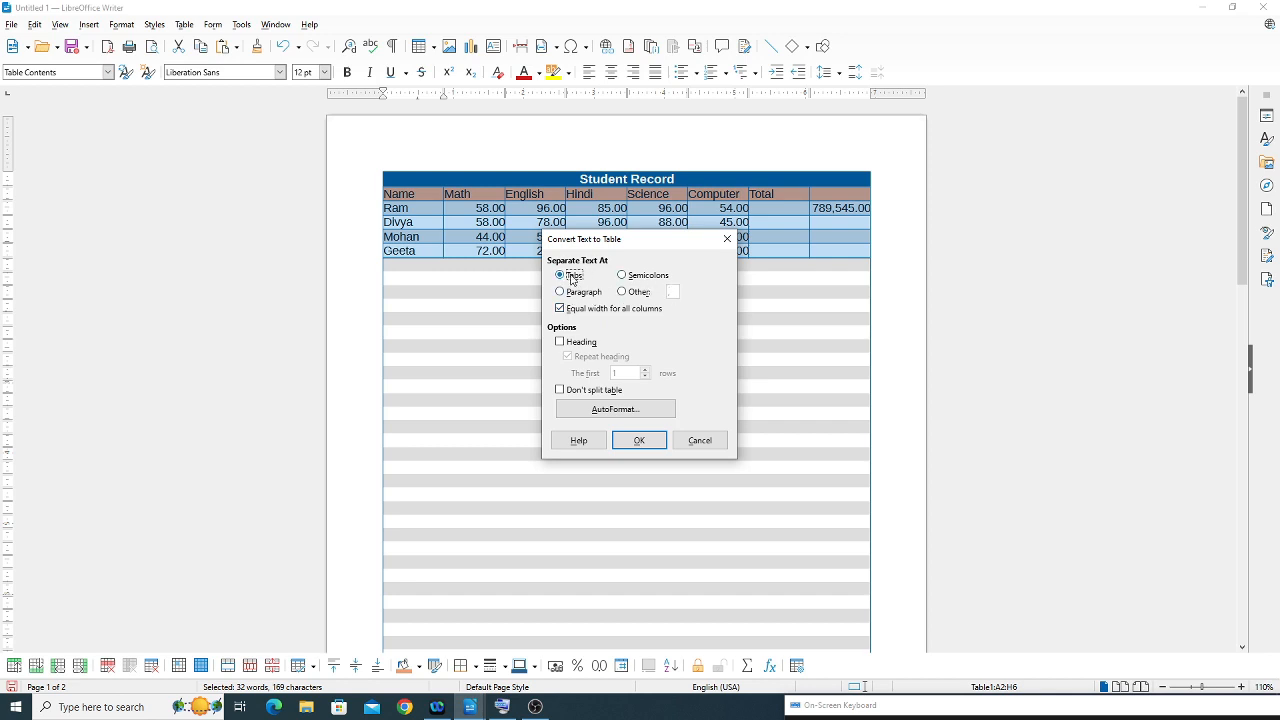
- Convert the selected rows with text separated at Tabs and equal width for all columns, and check the resulting table
left_click(640, 292)
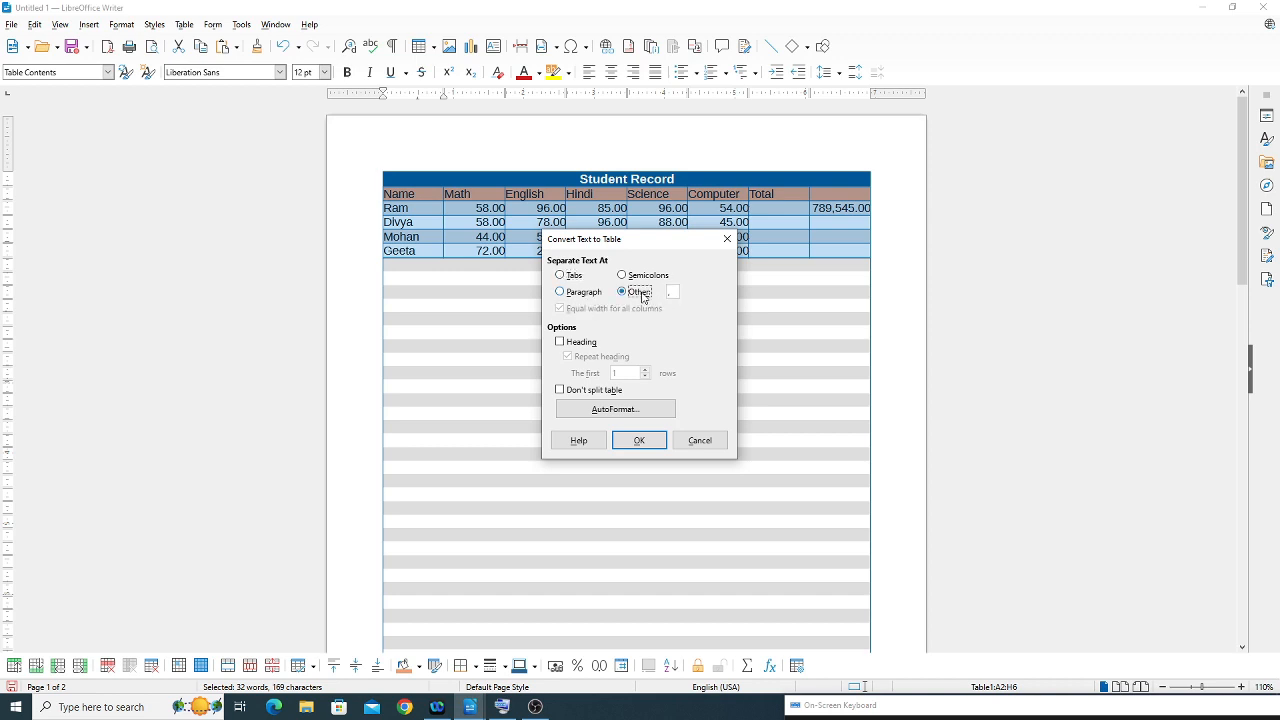
left_click(672, 291)
left_click(566, 276)
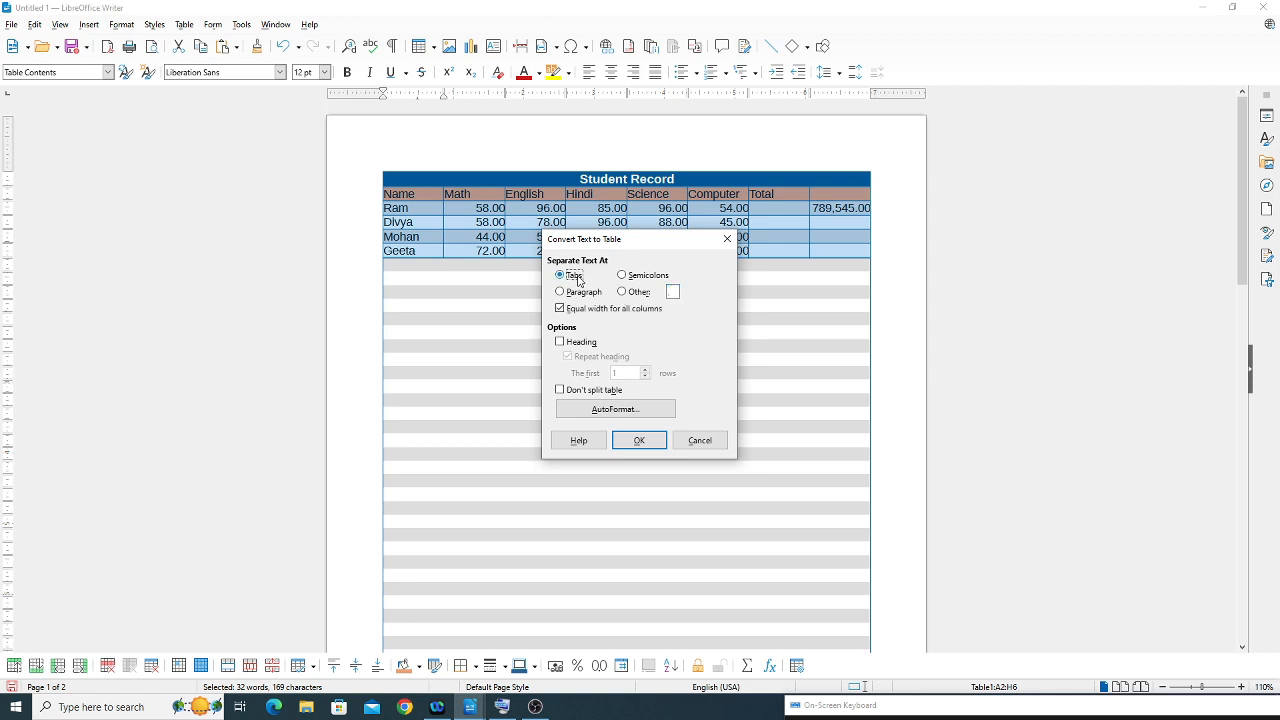
left_click(640, 441)
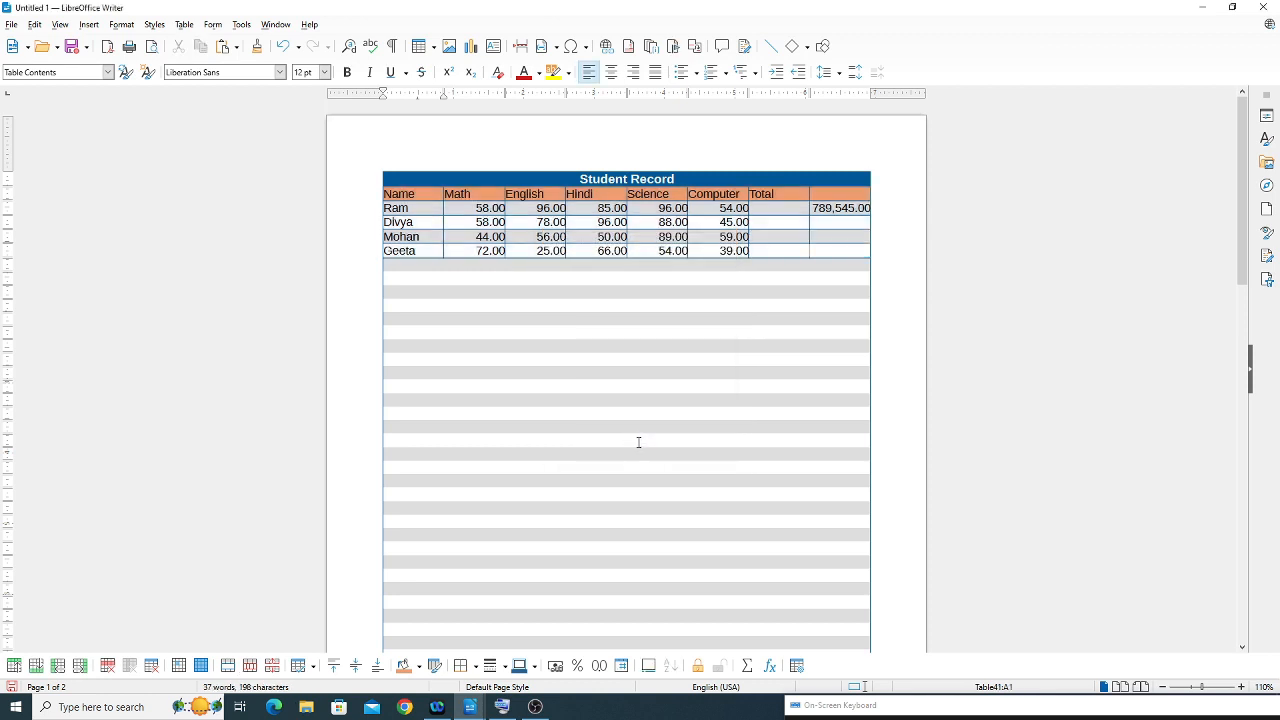
left_click(618, 410)
scroll(614, 405, "down", 12)
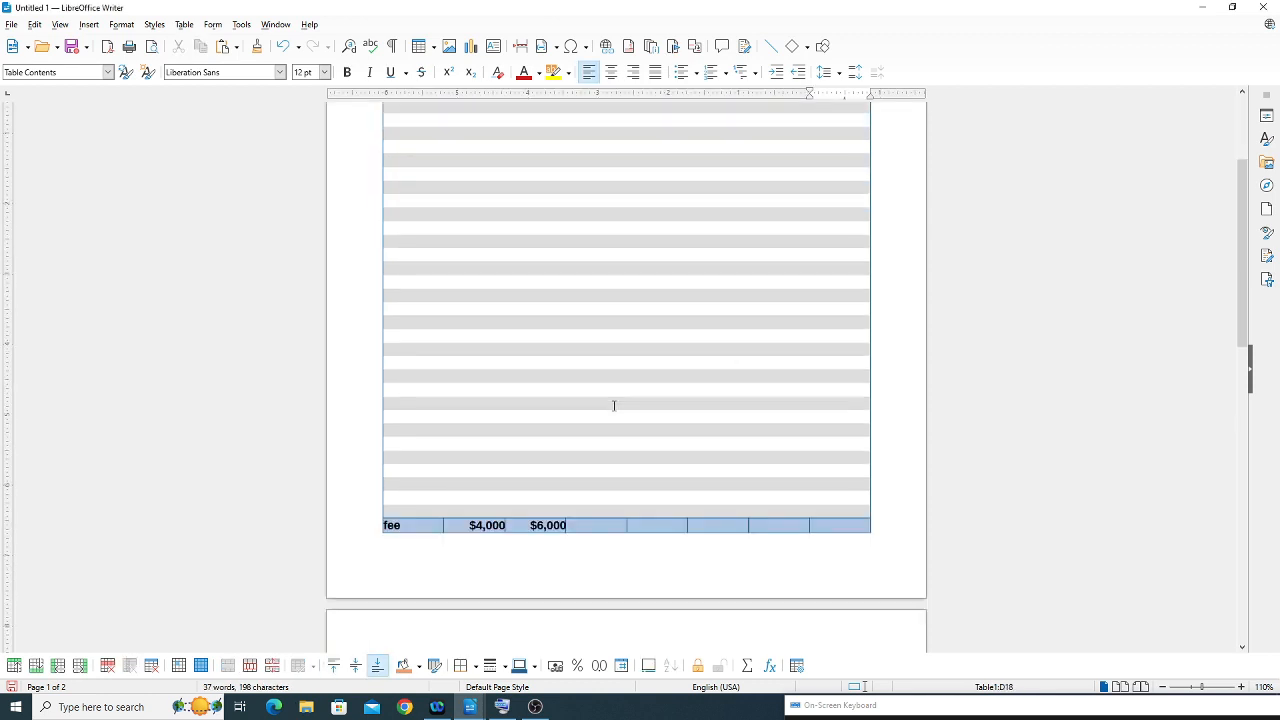
- Bring the Untitled 1 document back into view and examine the Student Record table from its heading
left_click(1201, 7)
mouse_move(468, 706)
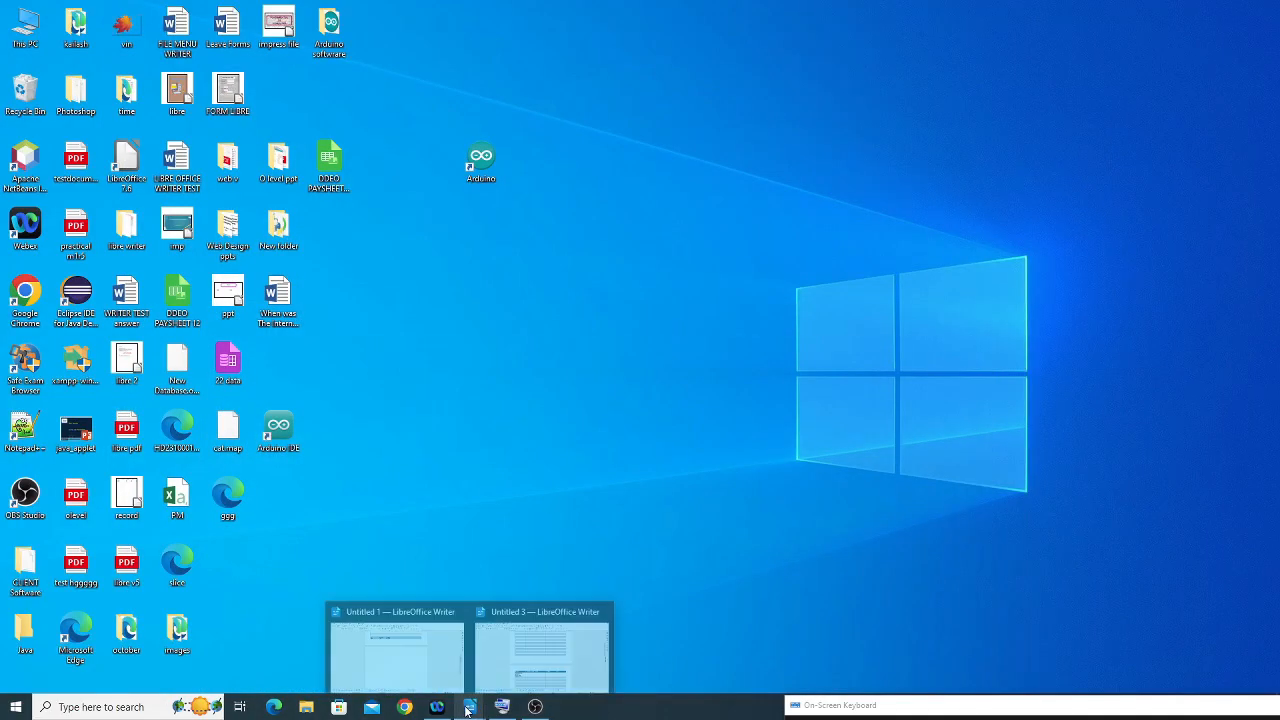
left_click(434, 633)
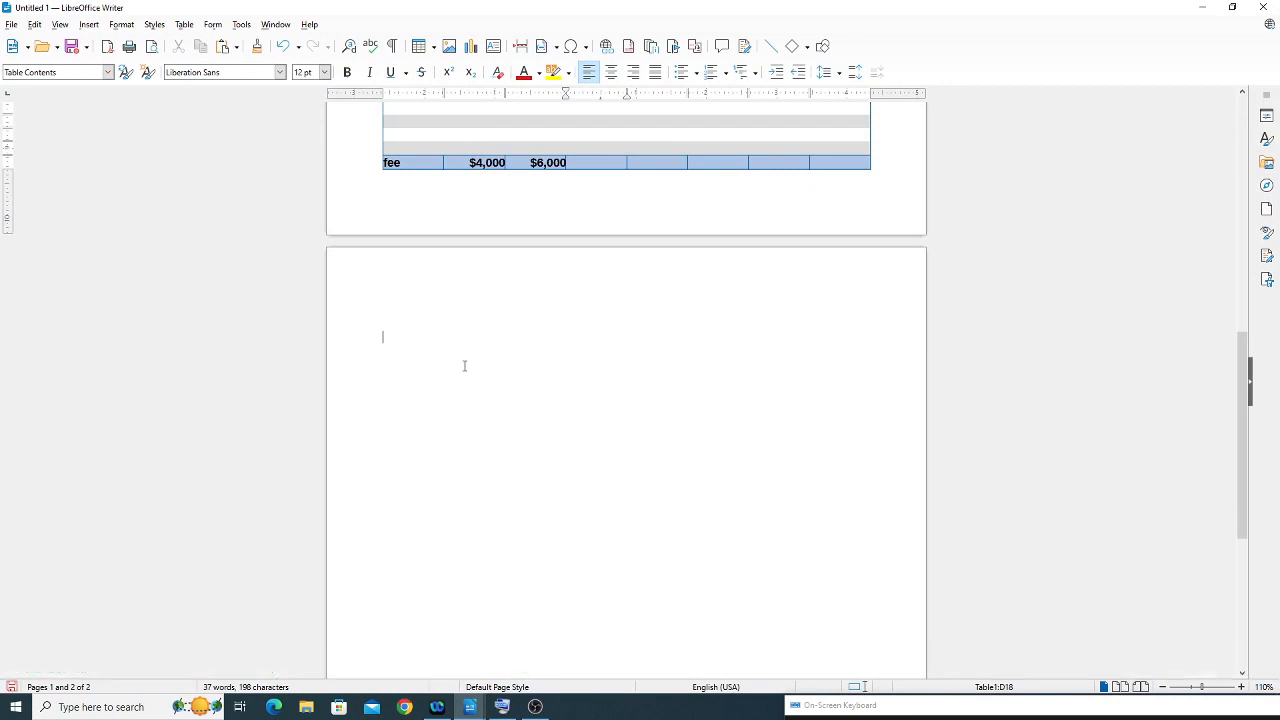
scroll(463, 366, "up", 10)
scroll(465, 362, "up", 2)
left_click(1096, 166)
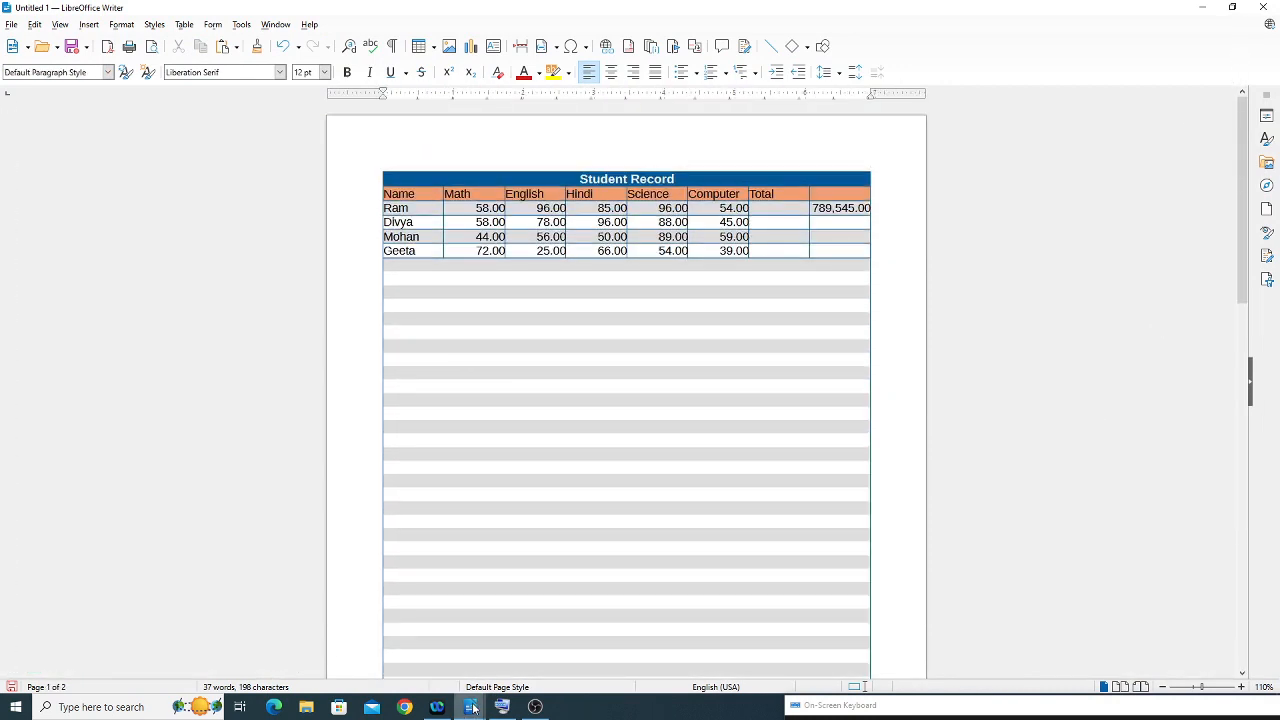
- Switch to the Untitled 3 document and compare the table's heading row on page 1 with the one on page 2
mouse_move(472, 707)
left_click(518, 603)
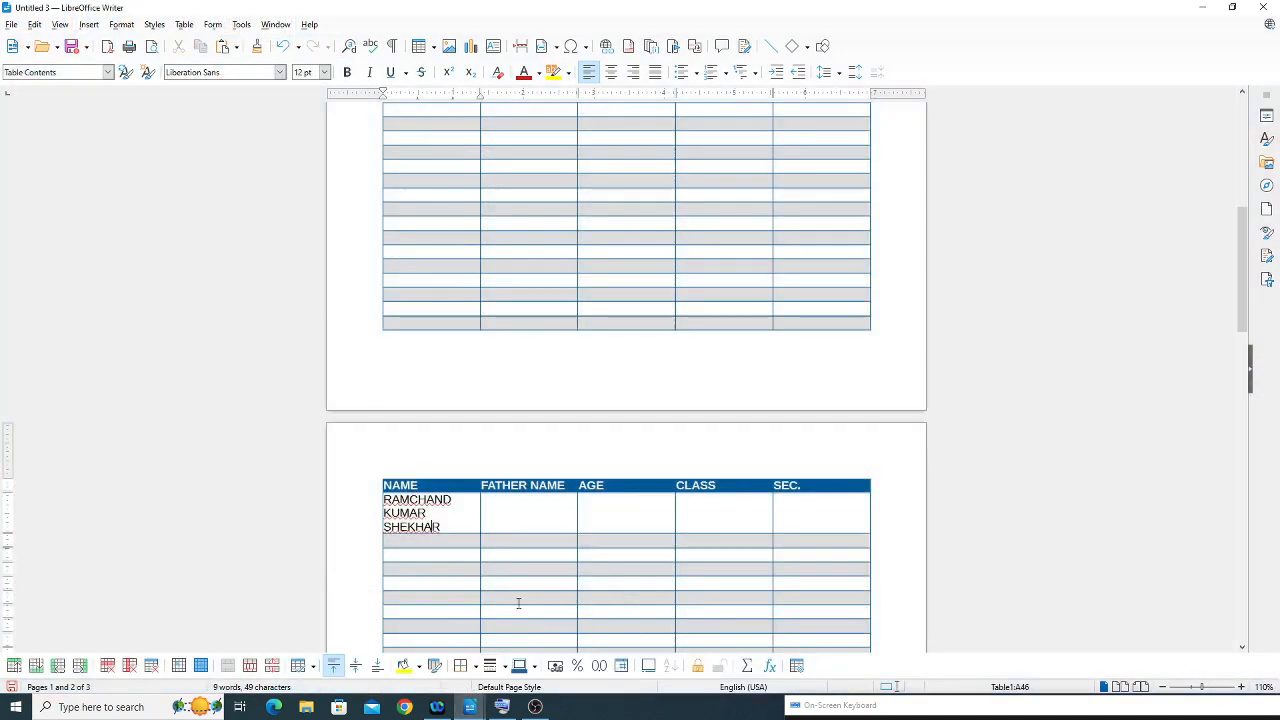
scroll(532, 579, "up", 10)
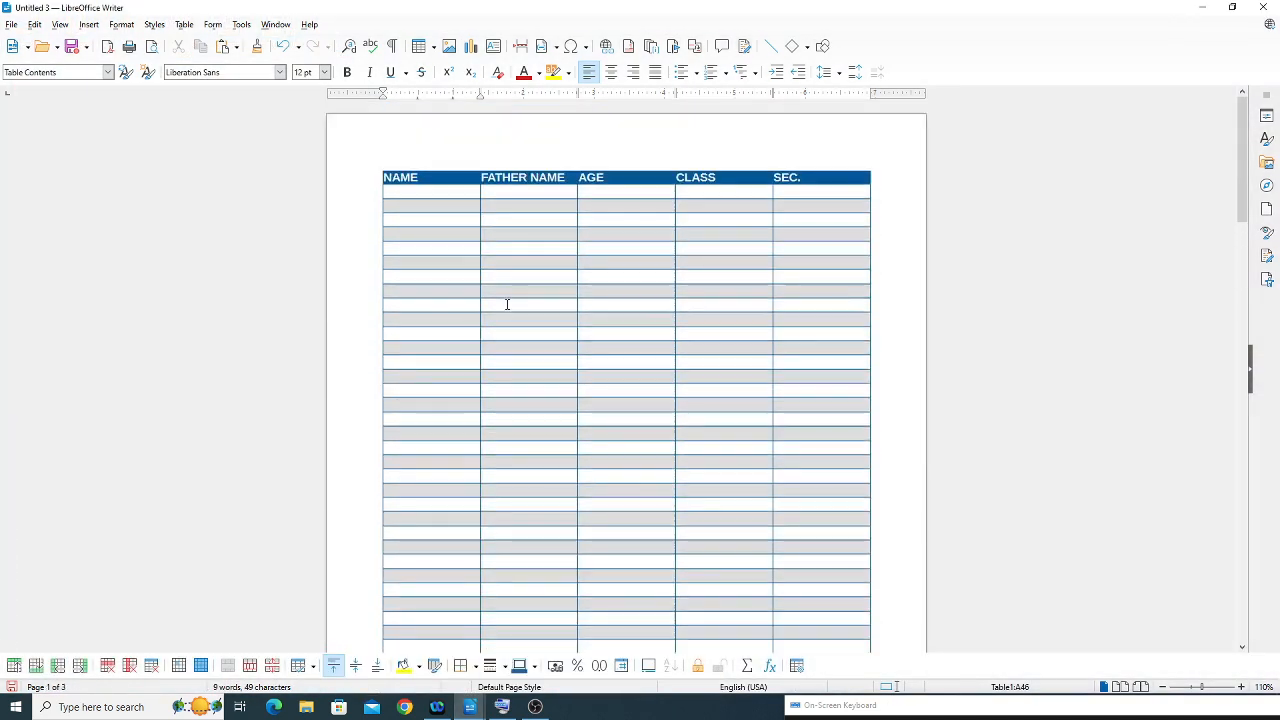
left_click(436, 179)
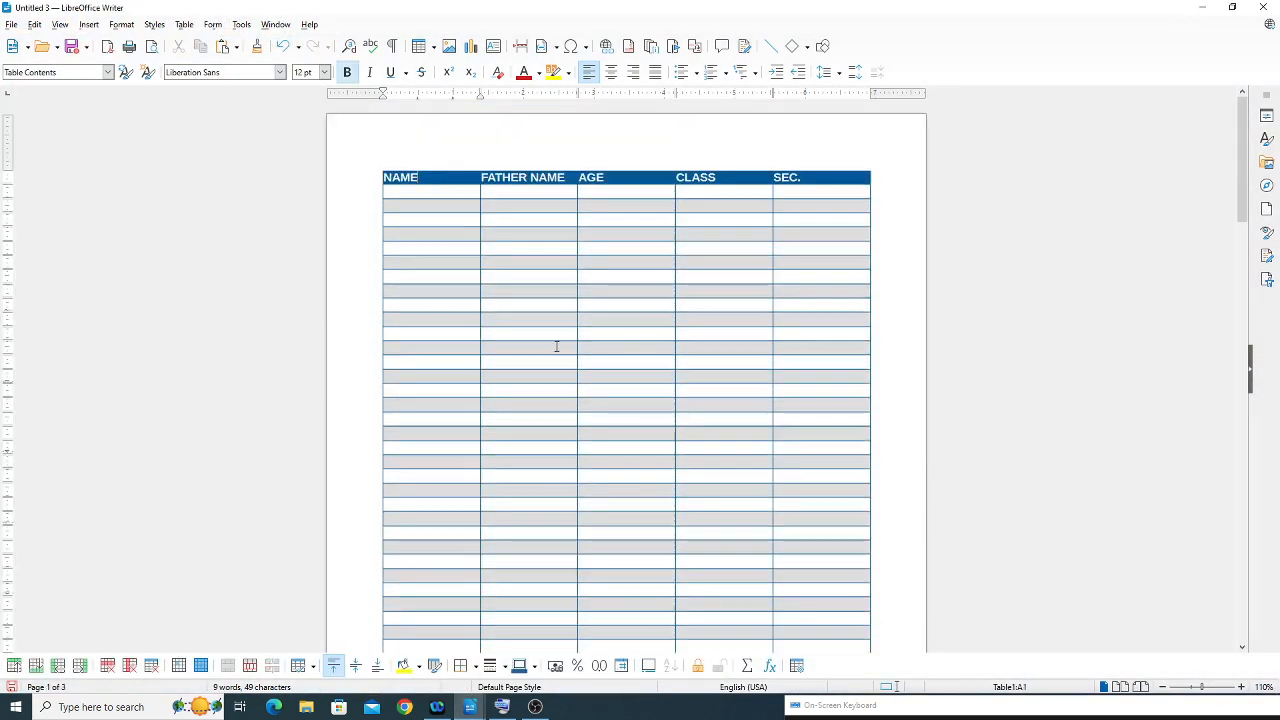
scroll(557, 346, "down", 10)
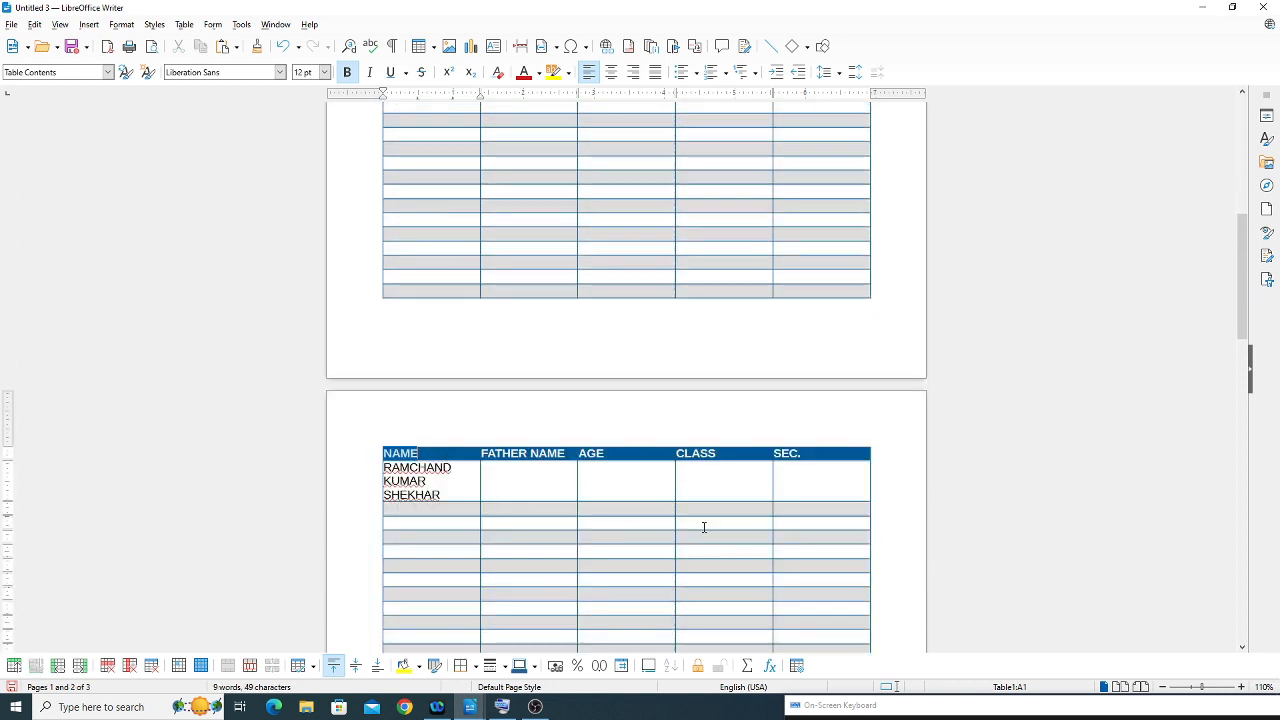
left_click(455, 453)
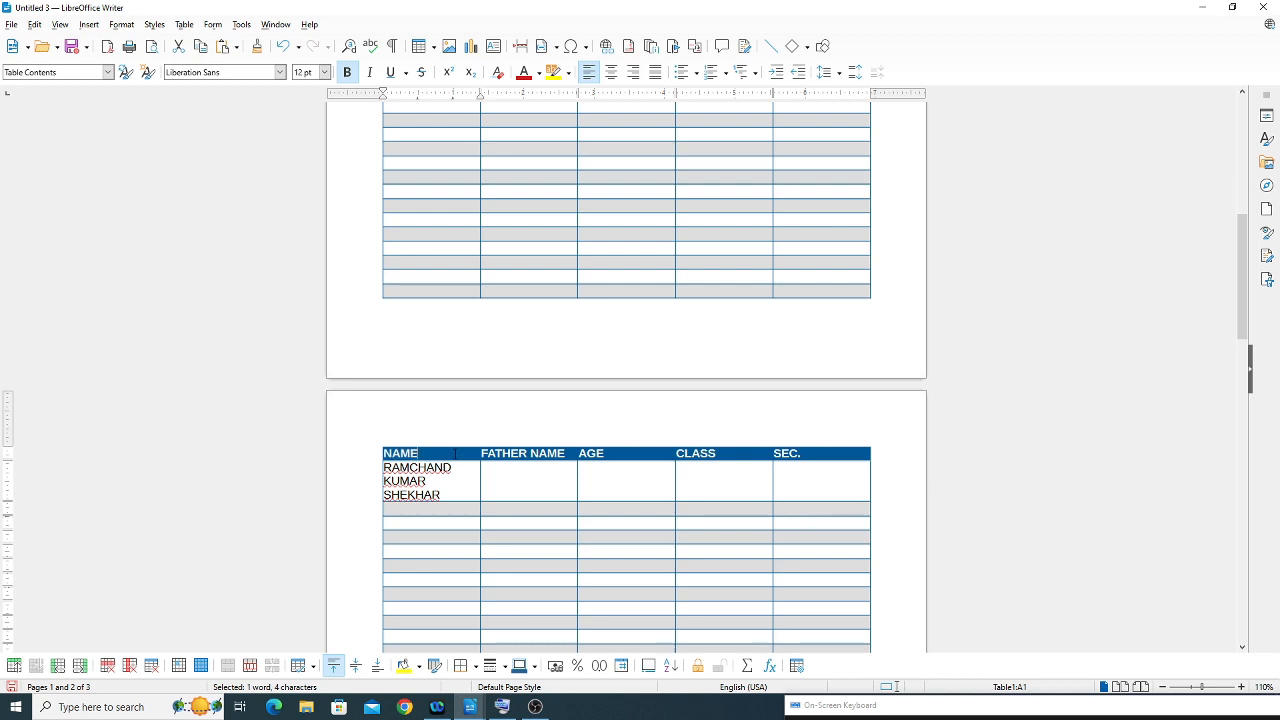
double_click(397, 453)
- Select the whole multi-page NAME, FATHER NAME, AGE, CLASS and SEC. table and delete it from the document
left_click(538, 469)
left_click_drag(469, 469, 852, 682)
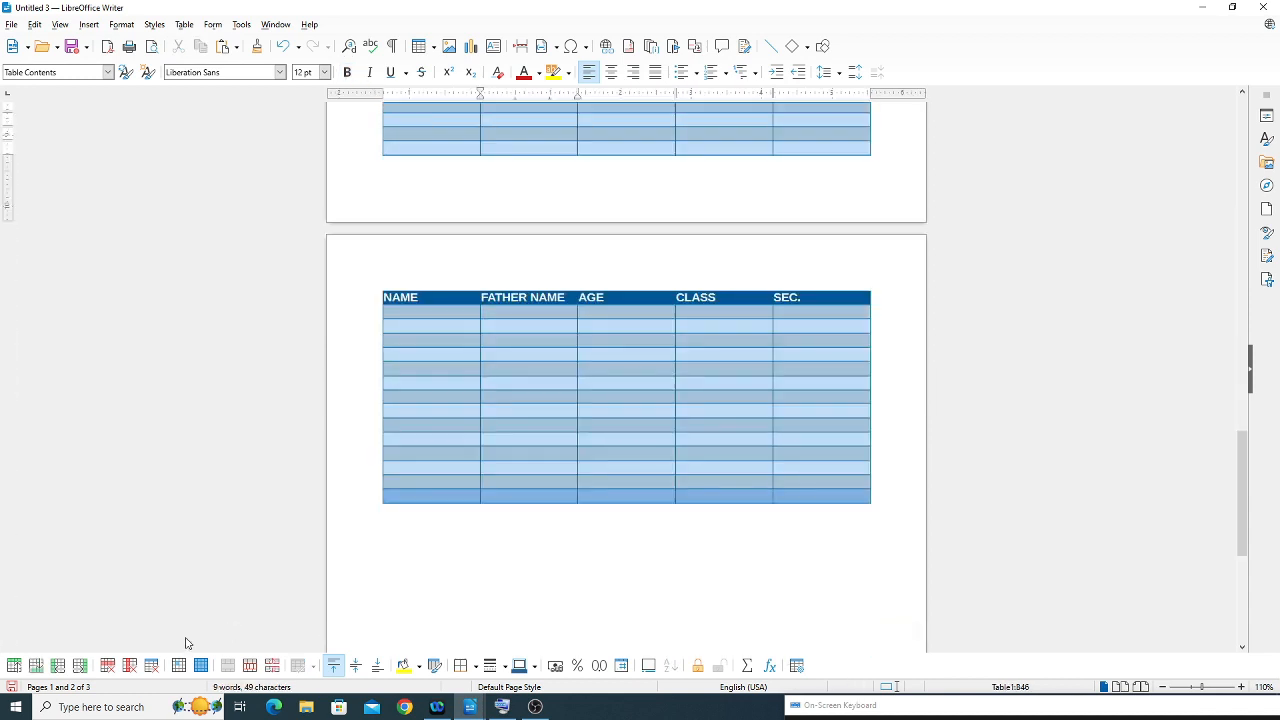
left_click(130, 670)
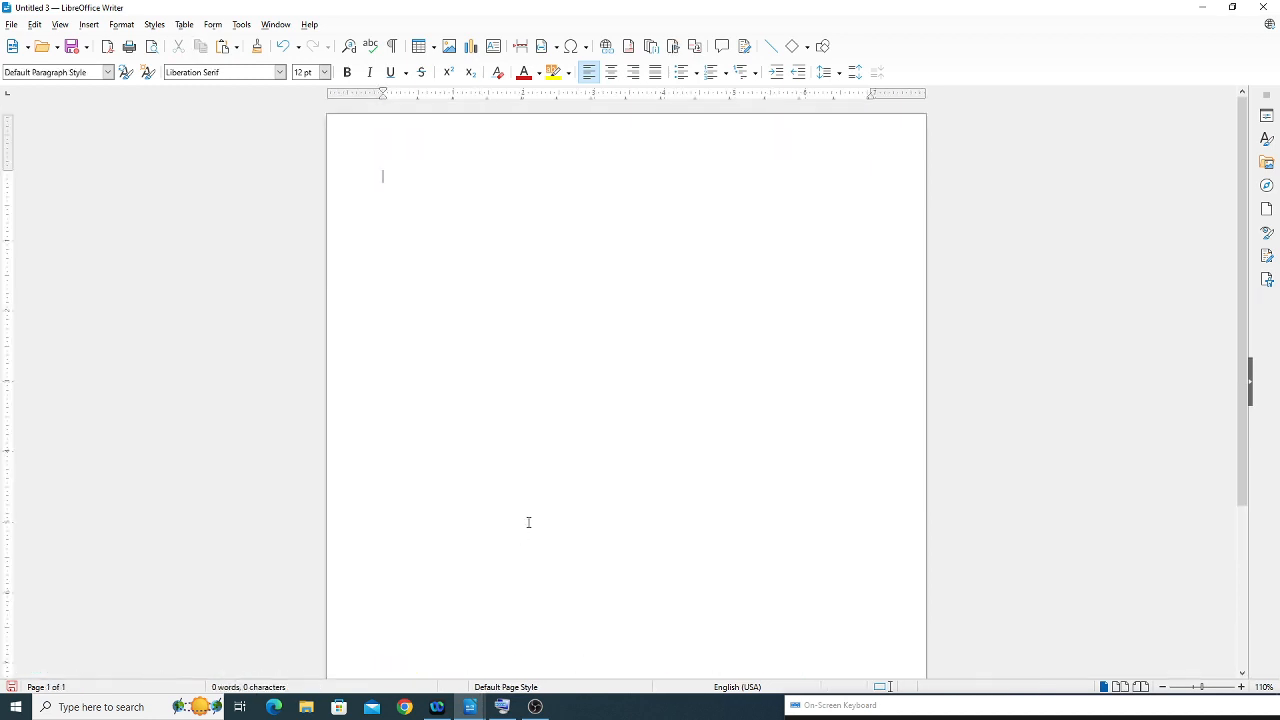
- Enter a tab-separated heading line reading NAME, FATHER NAME, AGE, CLASS and FEE at the start of the document
left_click(184, 24)
left_click(448, 172)
type("n")
key("BackSpace")
type("NAM")
type("E")
key("Tab")
type("FATHER")
type("ME\t")
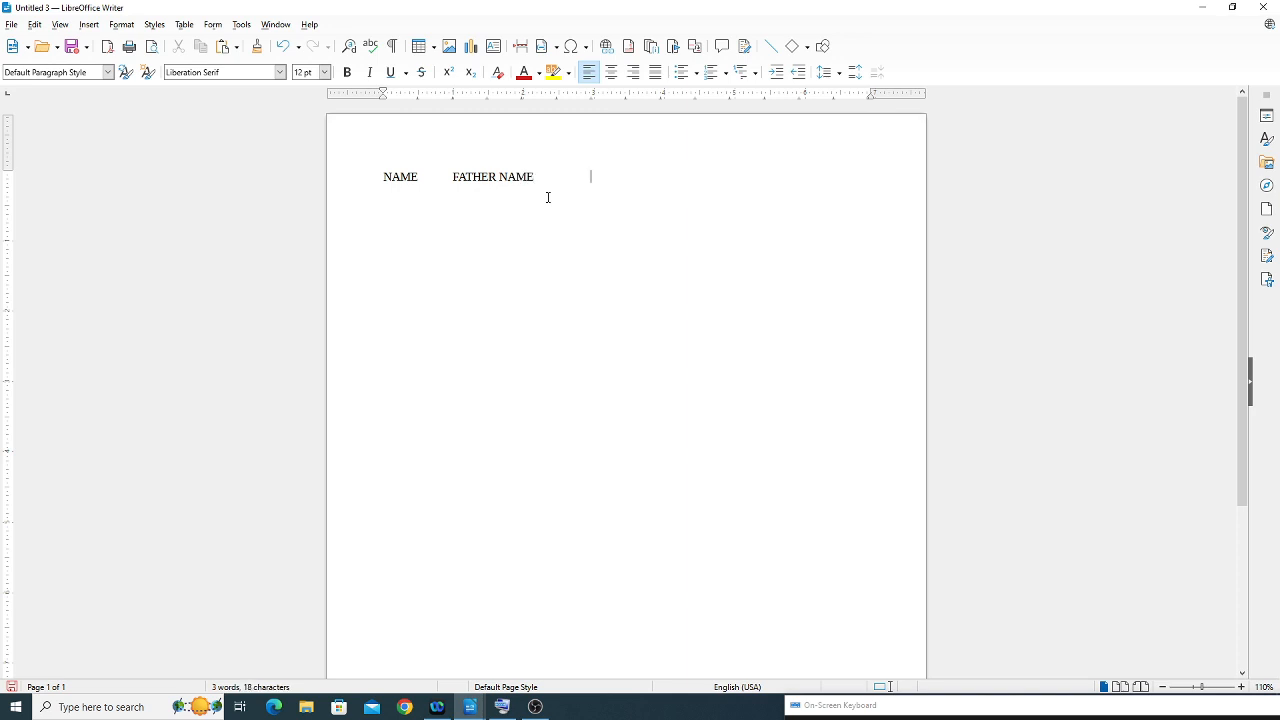
type("AGE\tCLASS\t")
type("FEE ")
- Add a tab-aligned line for the first student with name, father's name, age 12, class 5TH and fee 2000
type("SHIVA\t")
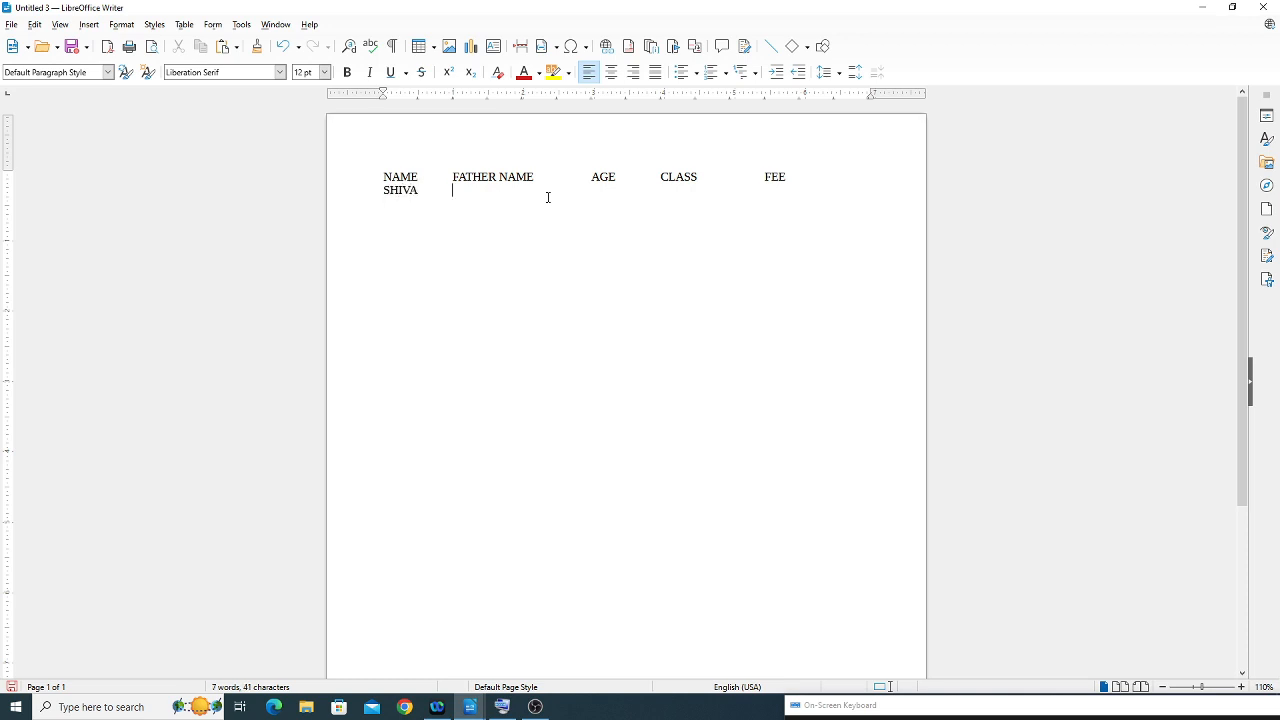
type("ASHOK KUMAR    \t12\t")
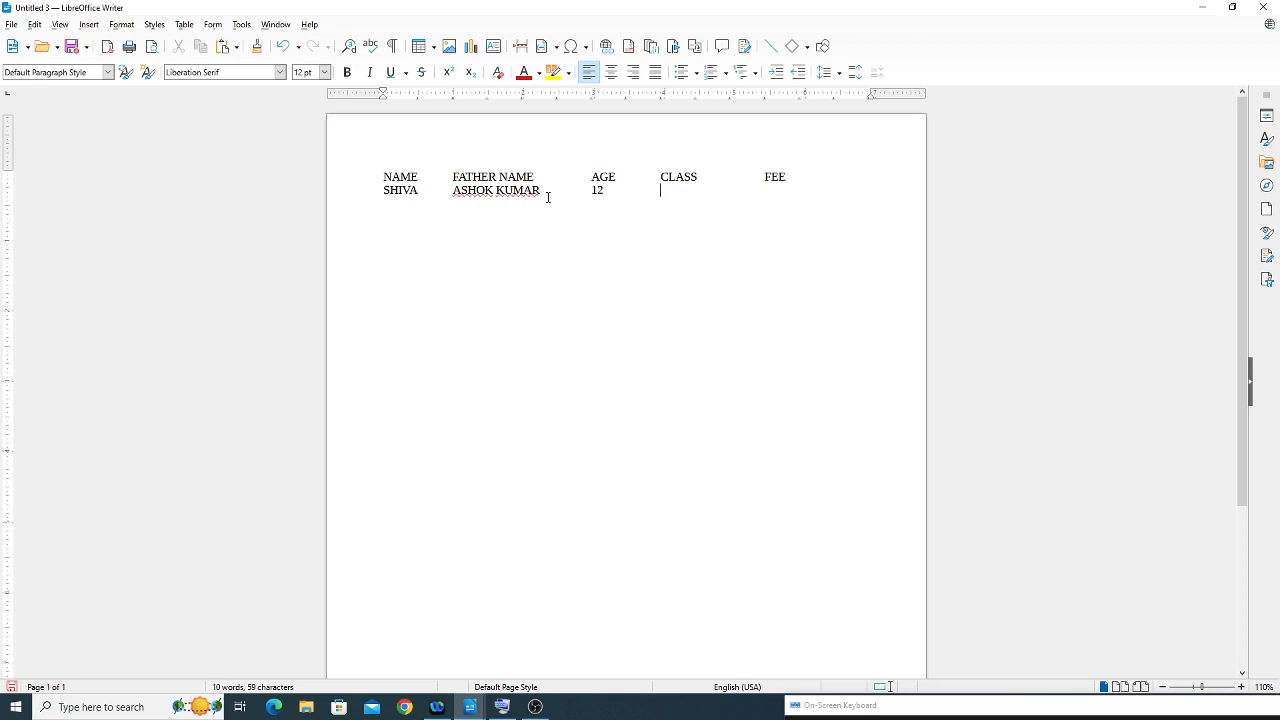
type("5TH\t2000")
key("Return")
- Add a tab-aligned line for the second student with name, father's name, age 13, class 5TH and fee 2000
type("JIYA VIVIE")
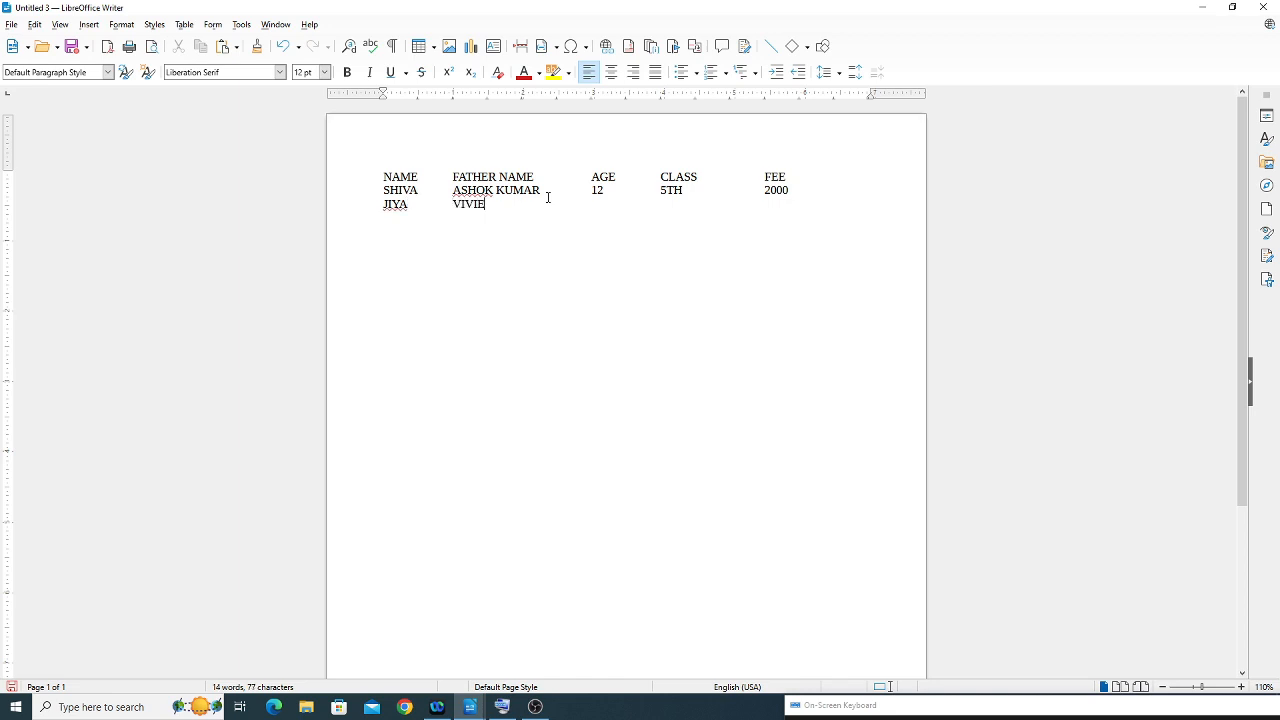
key("BackSpace")
key("BackSpace")
type("EK KUMAR       ")
type("5TH2000")
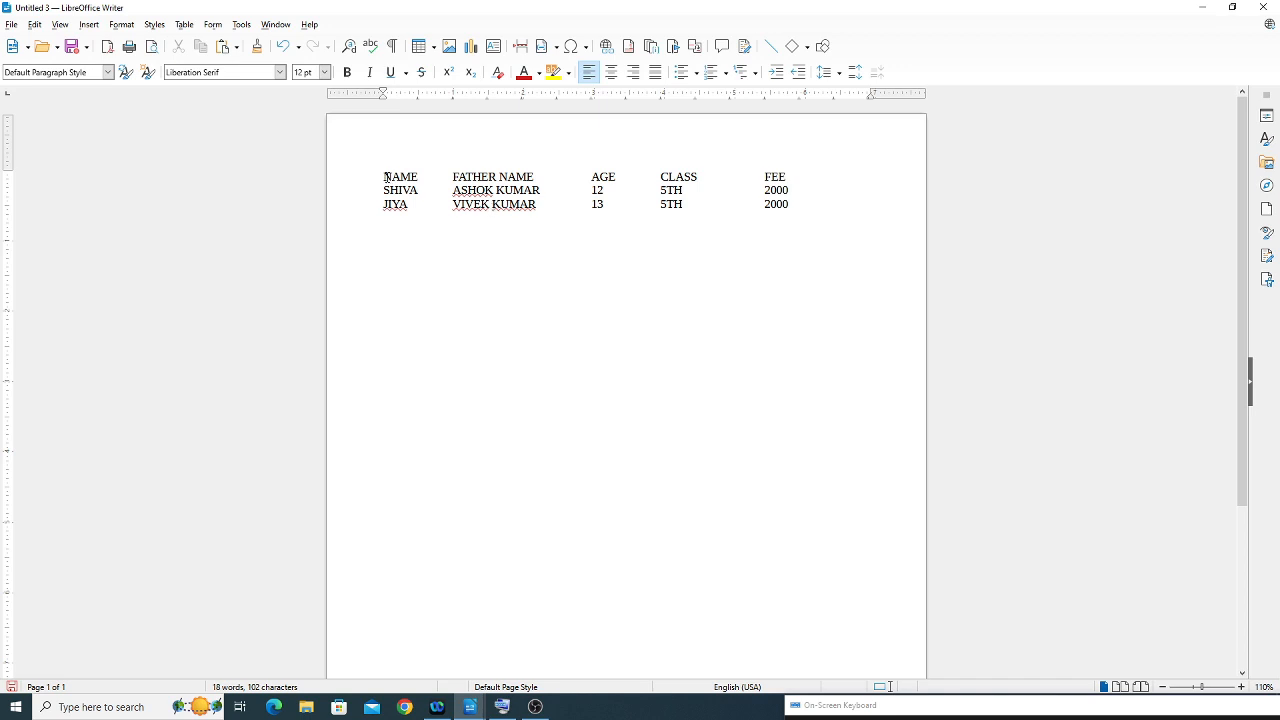
- Convert the three lines of student text to a table, separated at Tabs with equal width for all columns
left_click_drag(386, 177, 794, 209)
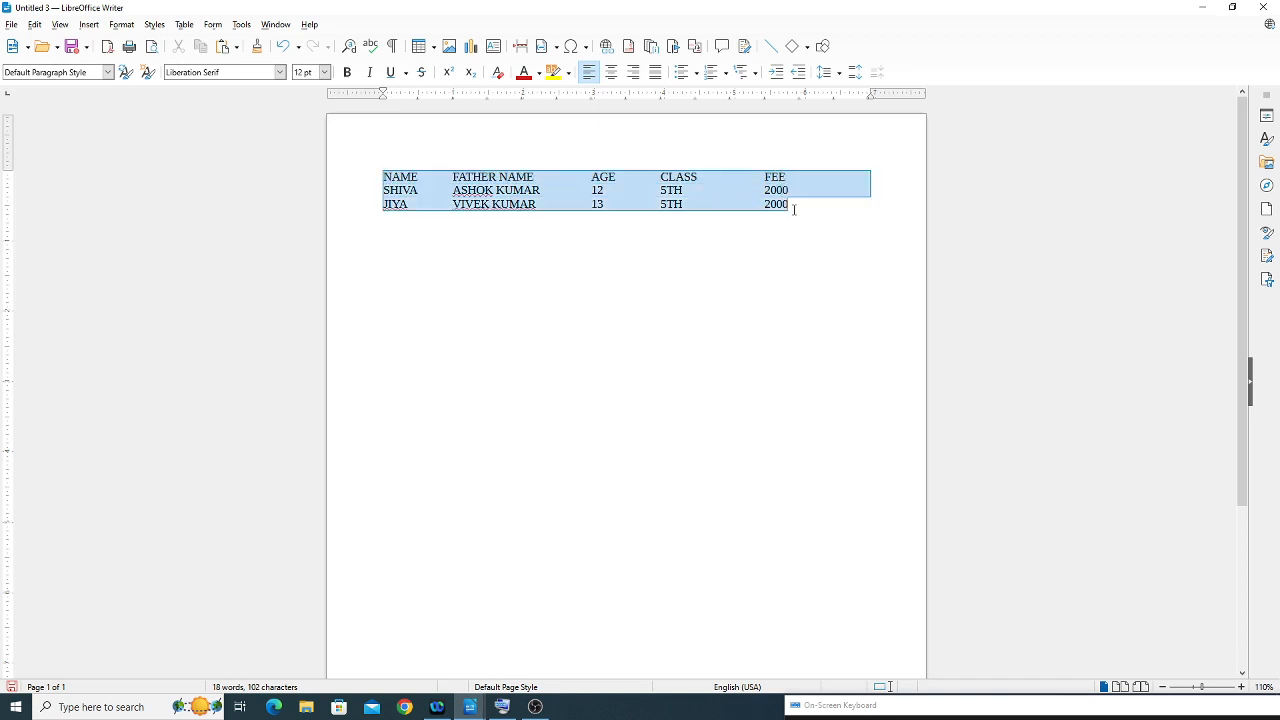
left_click(184, 24)
mouse_move(214, 290)
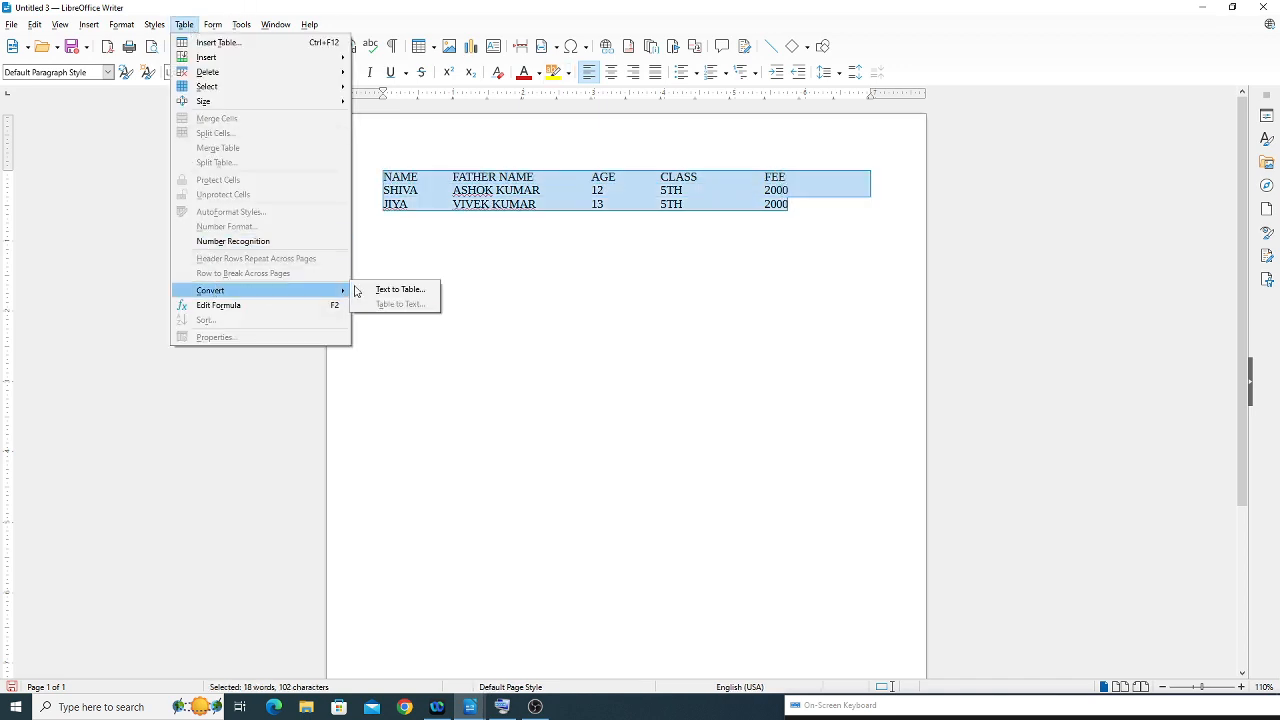
left_click(391, 290)
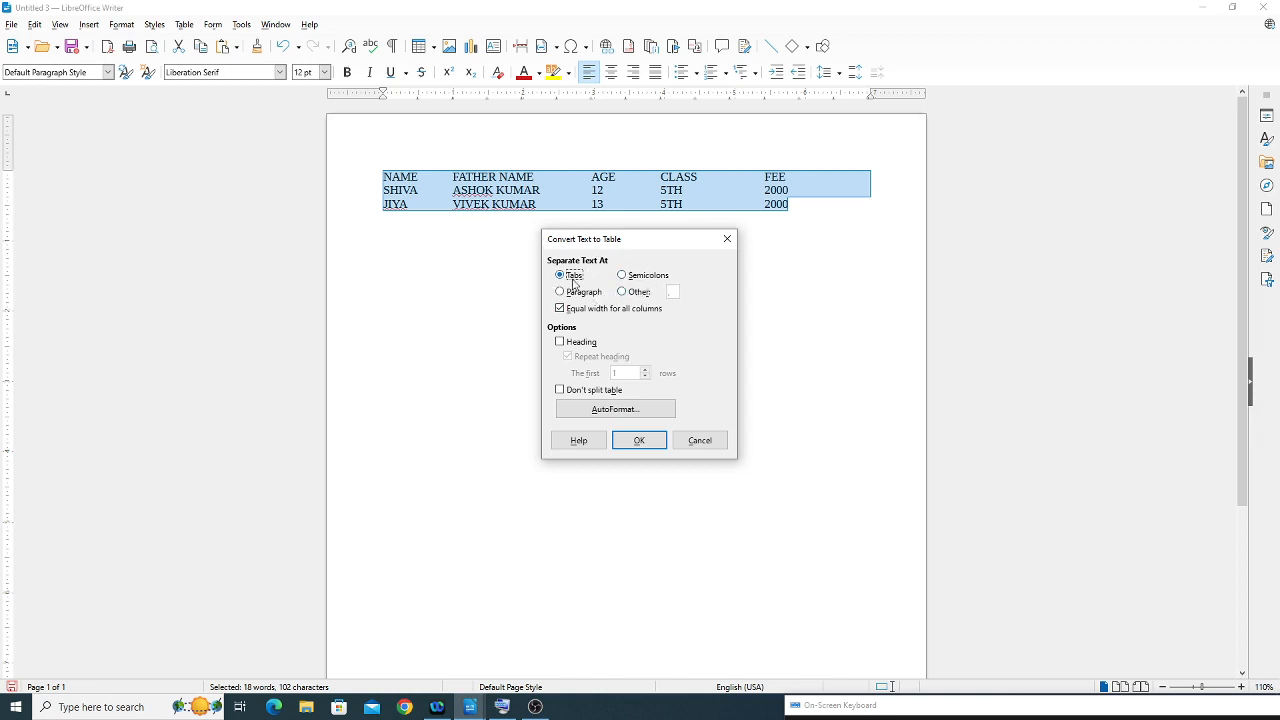
left_click(647, 445)
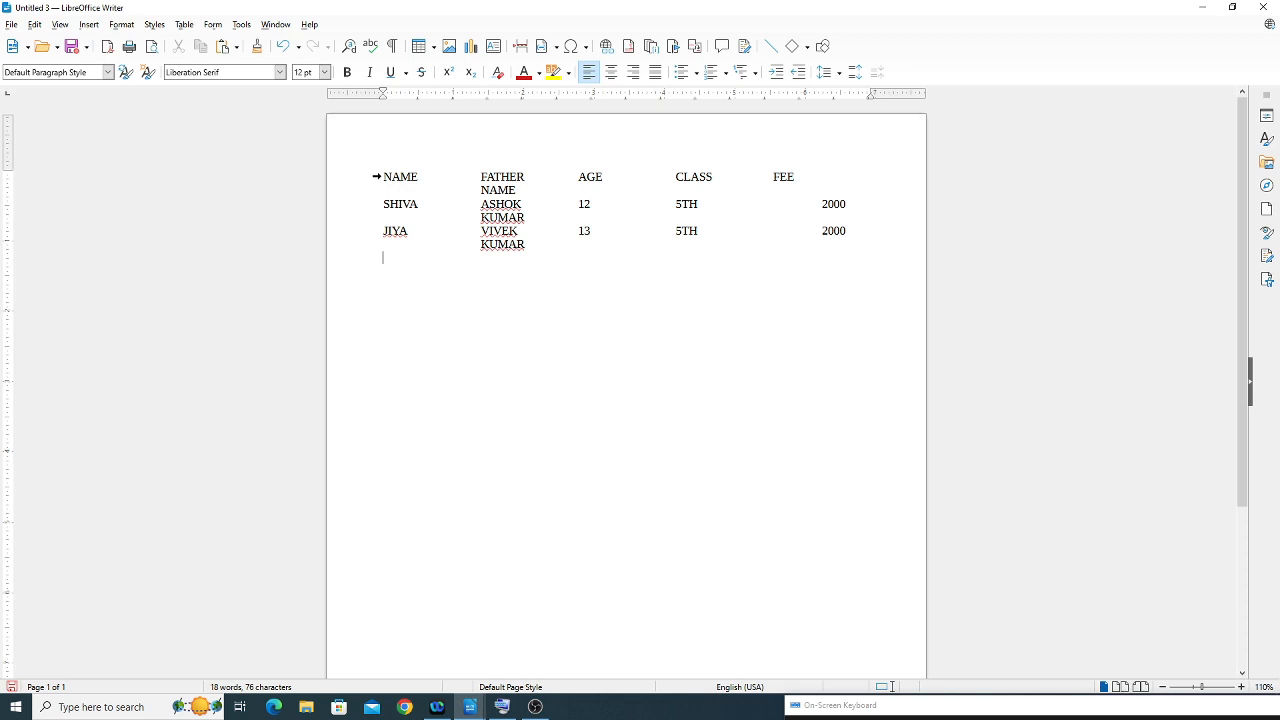
- Select all cells of the new table and give them an outer border with all inner lines
left_click(376, 176)
left_click(413, 203)
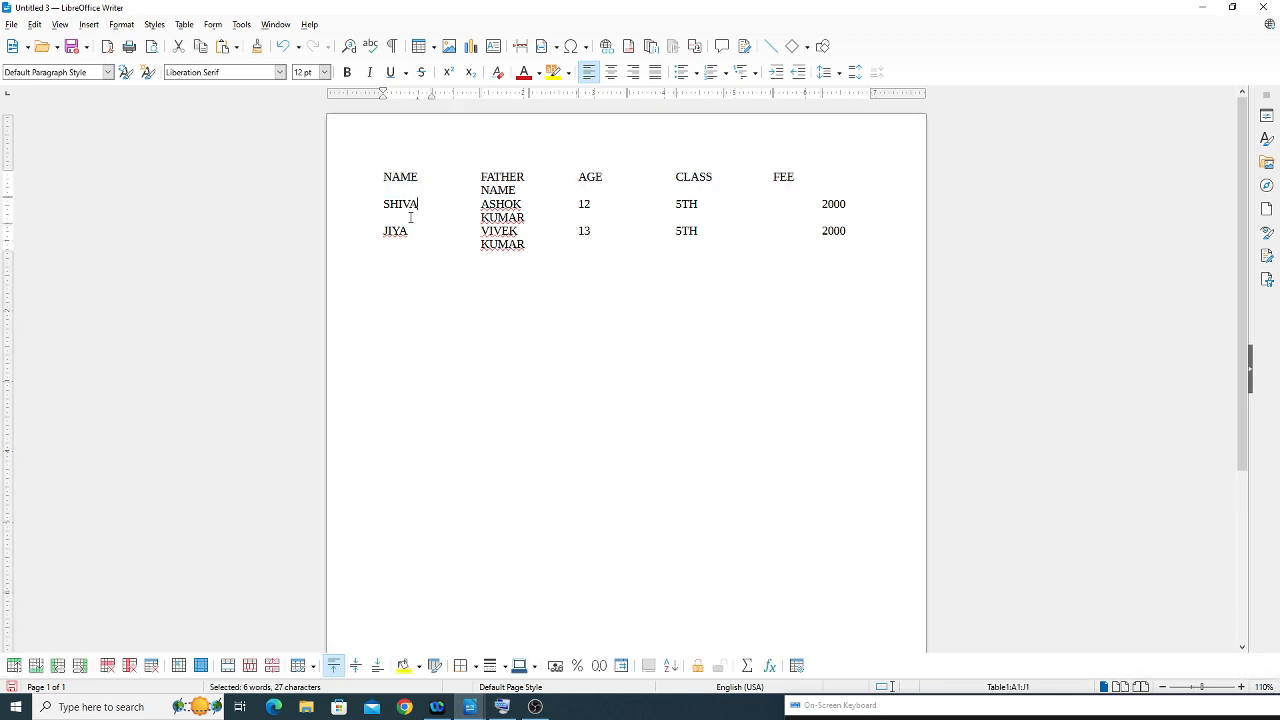
left_click_drag(382, 175, 825, 232)
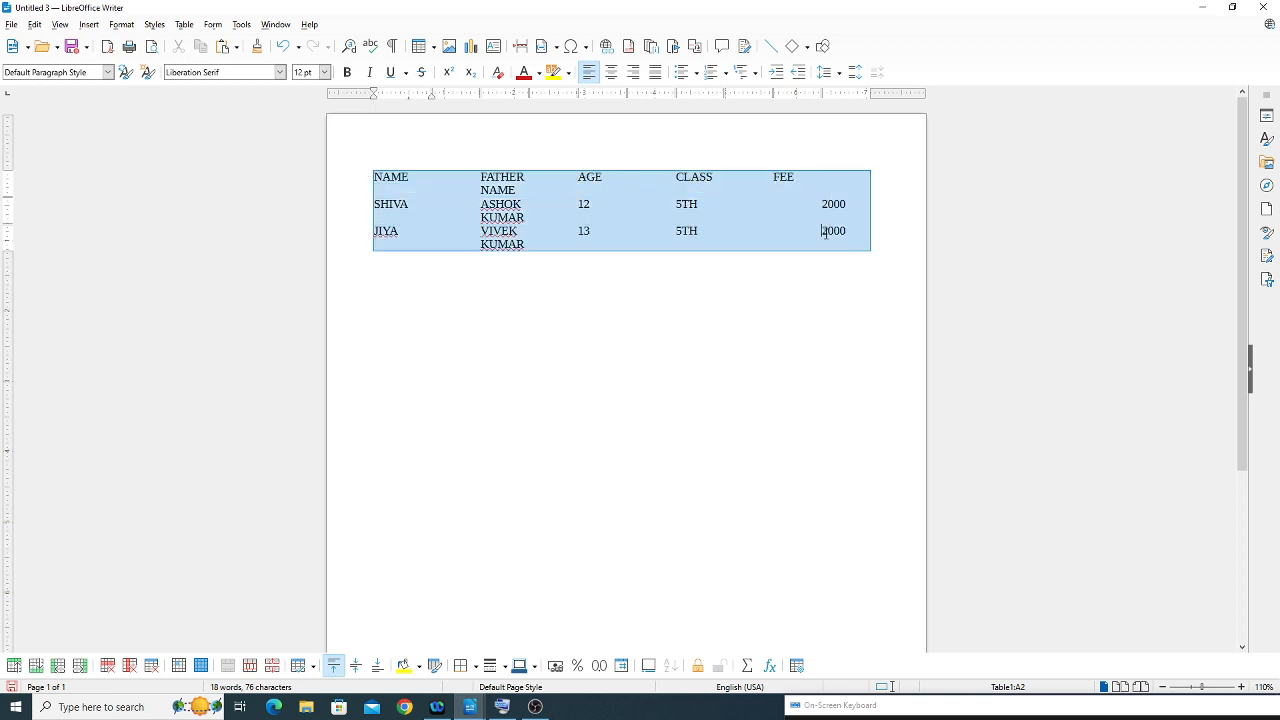
left_click(797, 665)
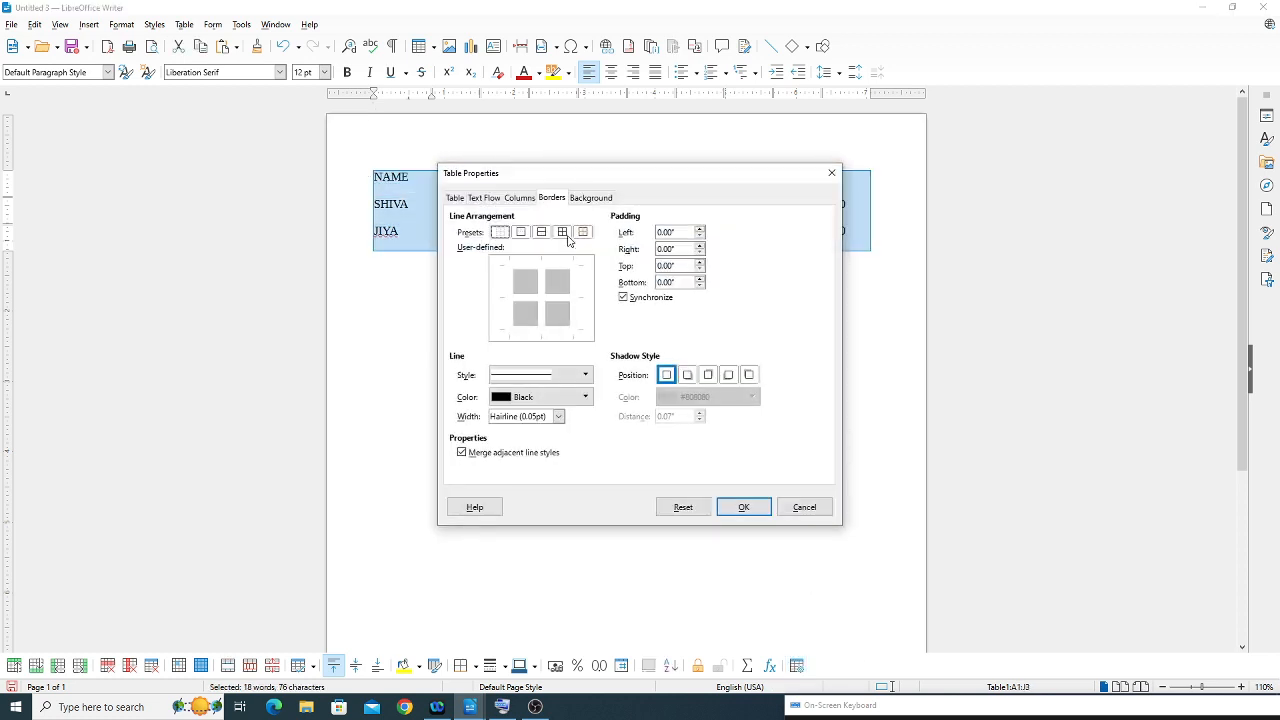
left_click(563, 232)
left_click(742, 506)
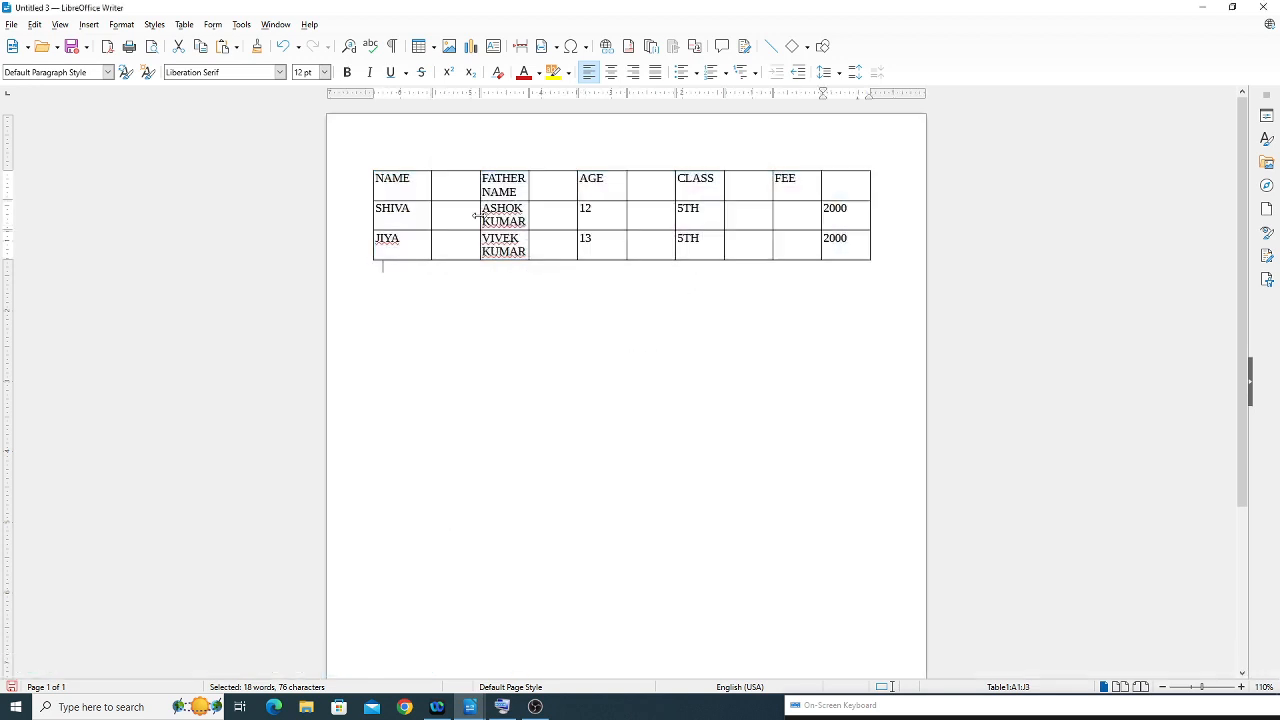
- Examine the cells of the bordered table, checking the empty columns between NAME, FATHER NAME, AGE, CLASS and FEE
left_click(445, 194)
left_click(447, 192)
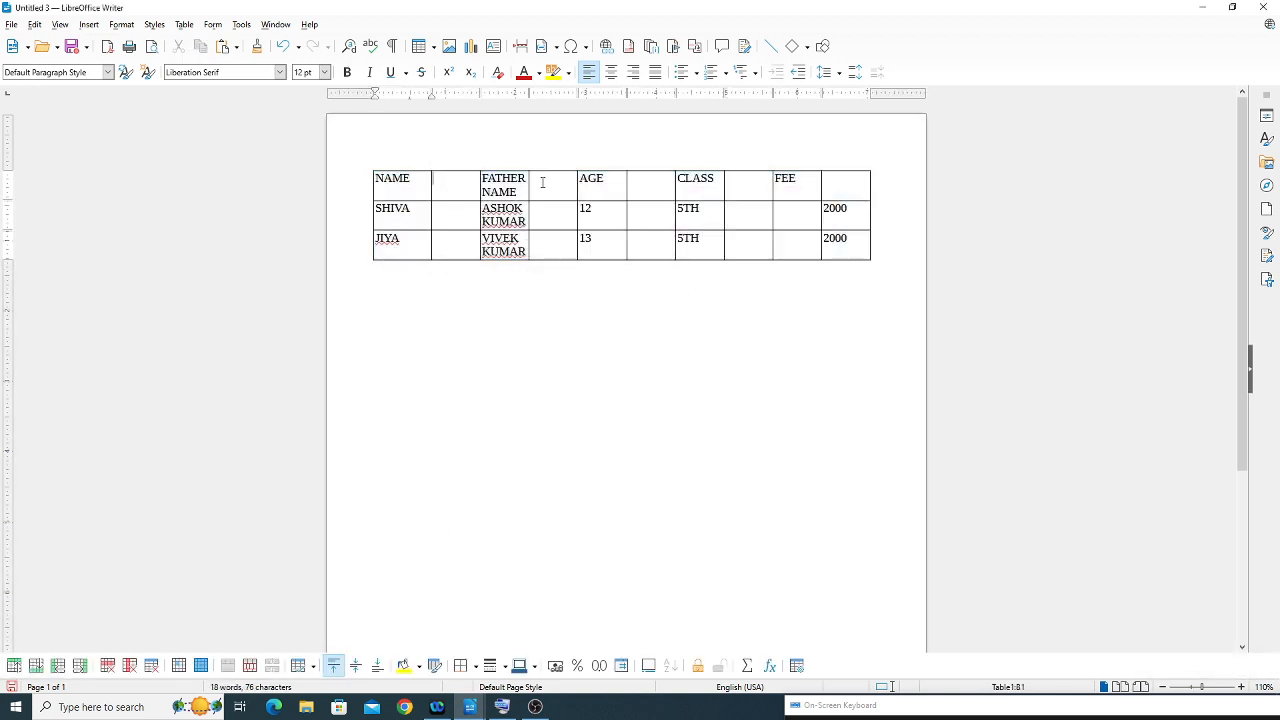
left_click(546, 184)
left_click(648, 187)
left_click(752, 193)
left_click(803, 193)
left_click(794, 243)
left_click(449, 192)
left_click(426, 181)
left_click_drag(428, 180, 424, 182)
left_click(449, 181)
left_click(592, 202)
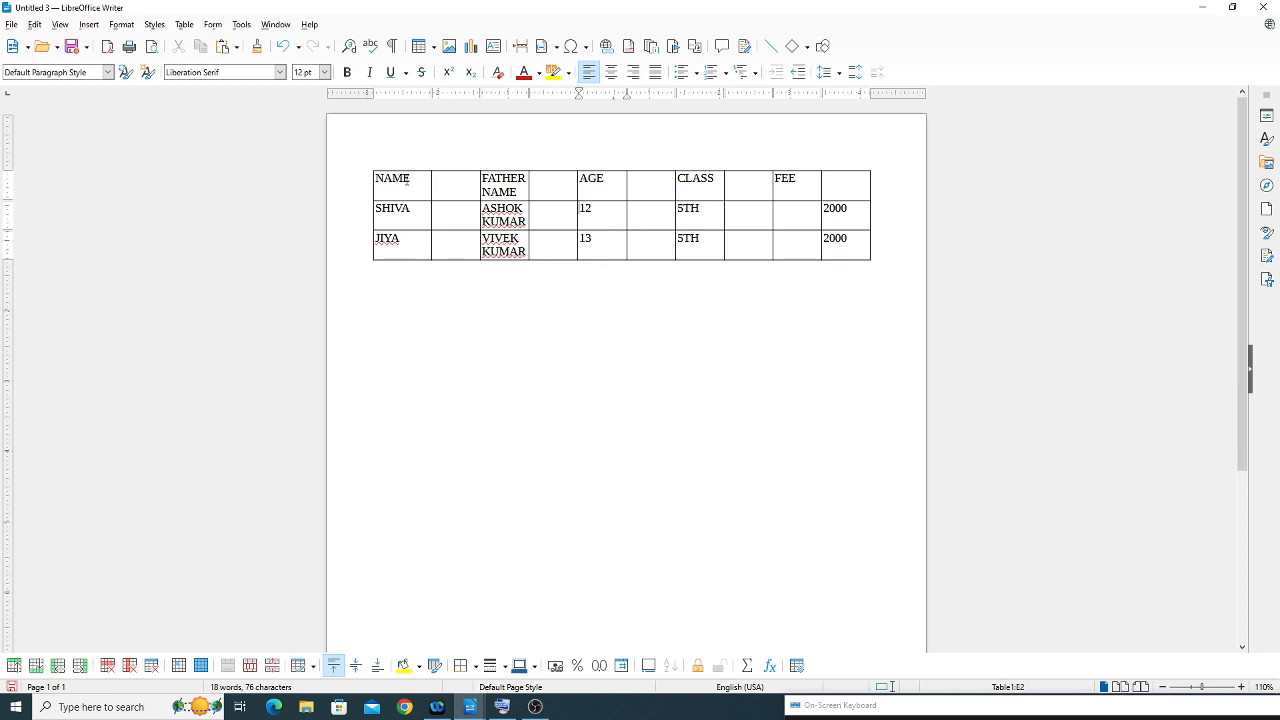
- Convert the whole bordered table back to text separated at Tabs and select the resulting lines
left_click_drag(408, 179, 845, 240)
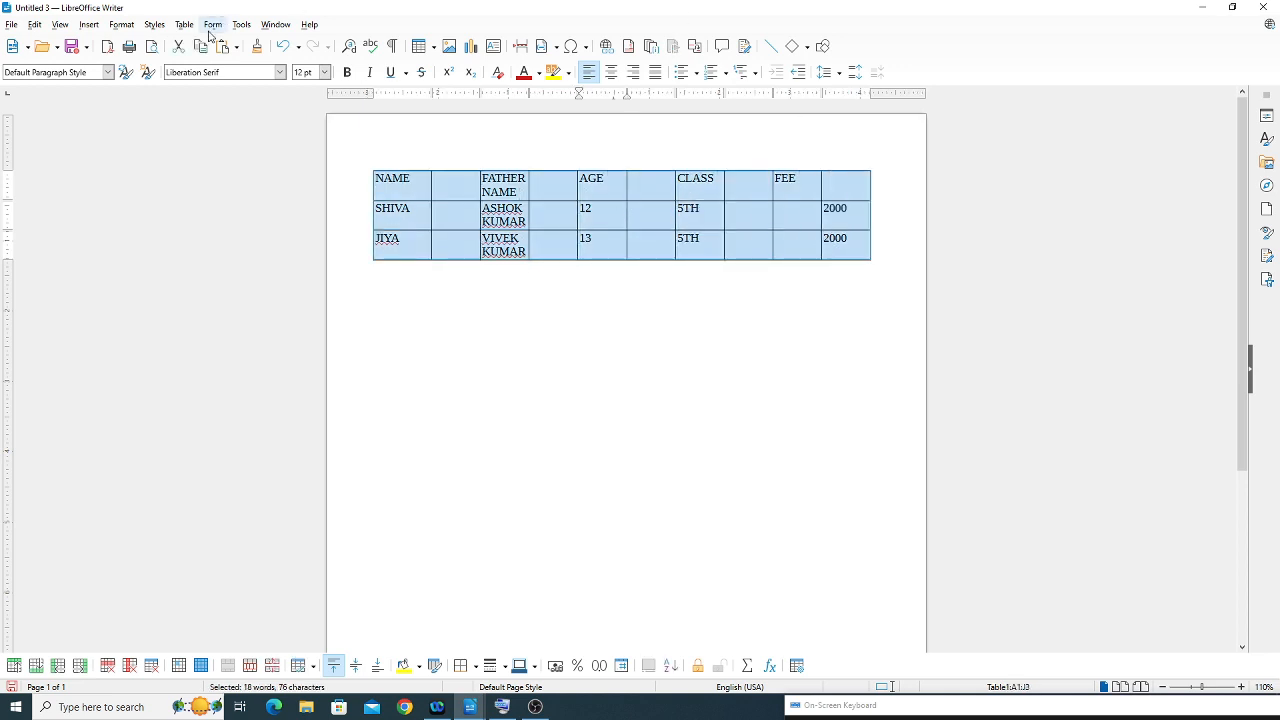
left_click(184, 24)
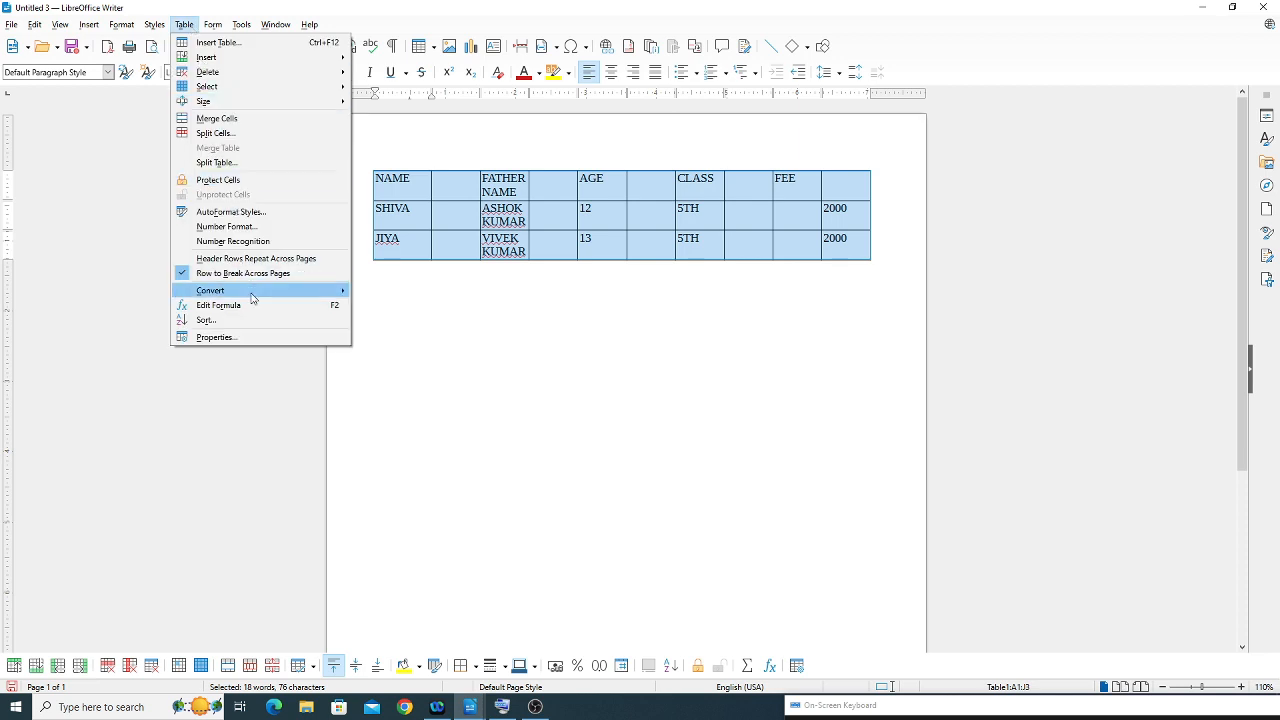
mouse_move(286, 290)
left_click(395, 304)
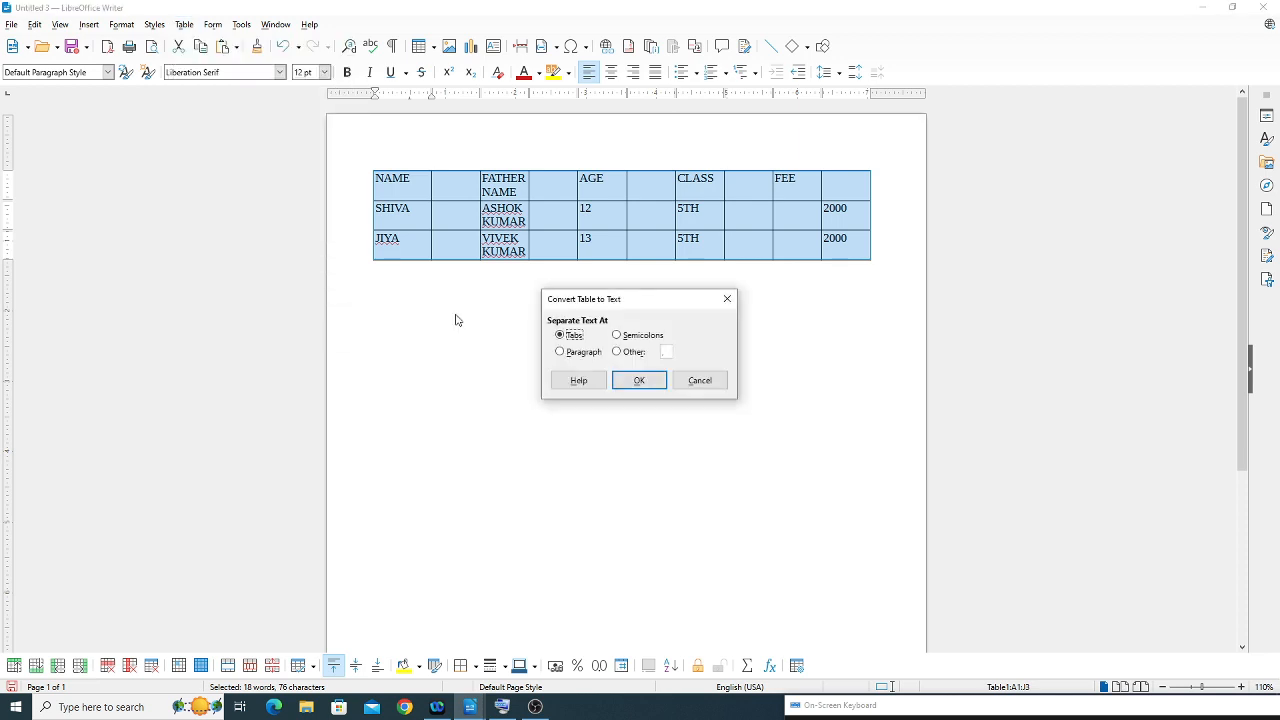
left_click(645, 380)
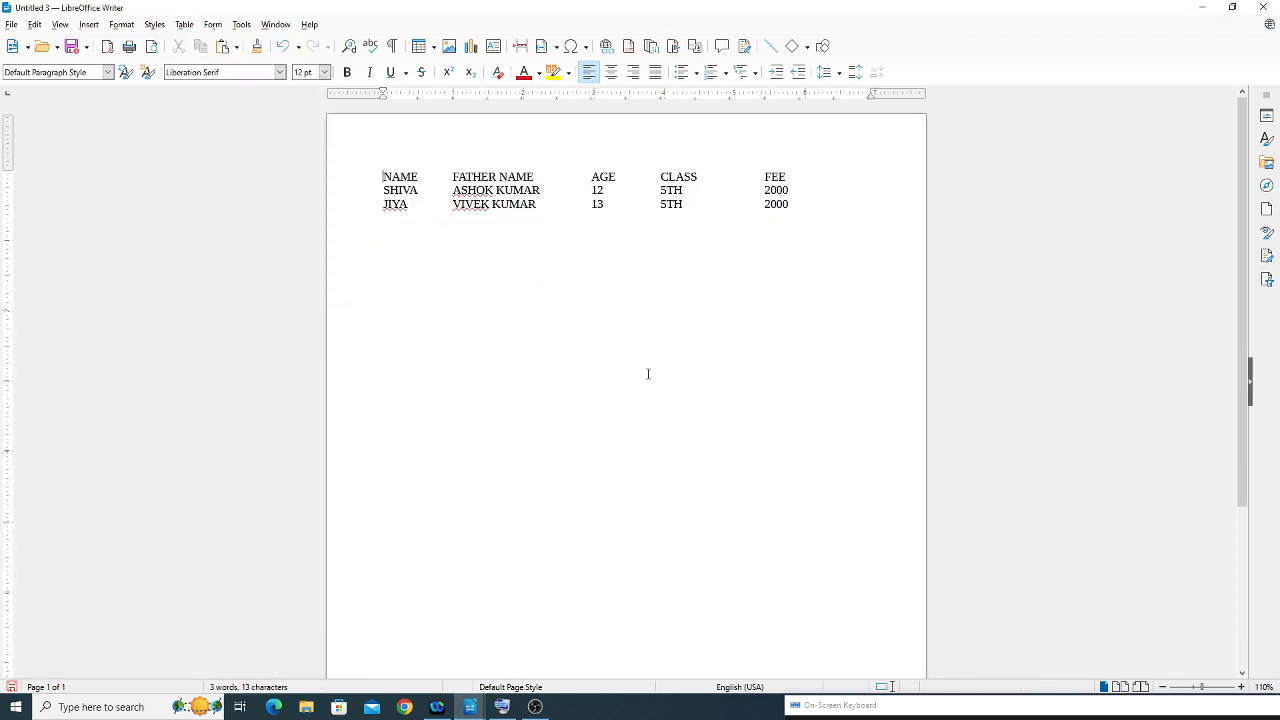
mouse_move(388, 174)
left_mouse_down()
mouse_move(737, 177)
mouse_move(803, 209)
mouse_move(372, 183)
left_mouse_up()
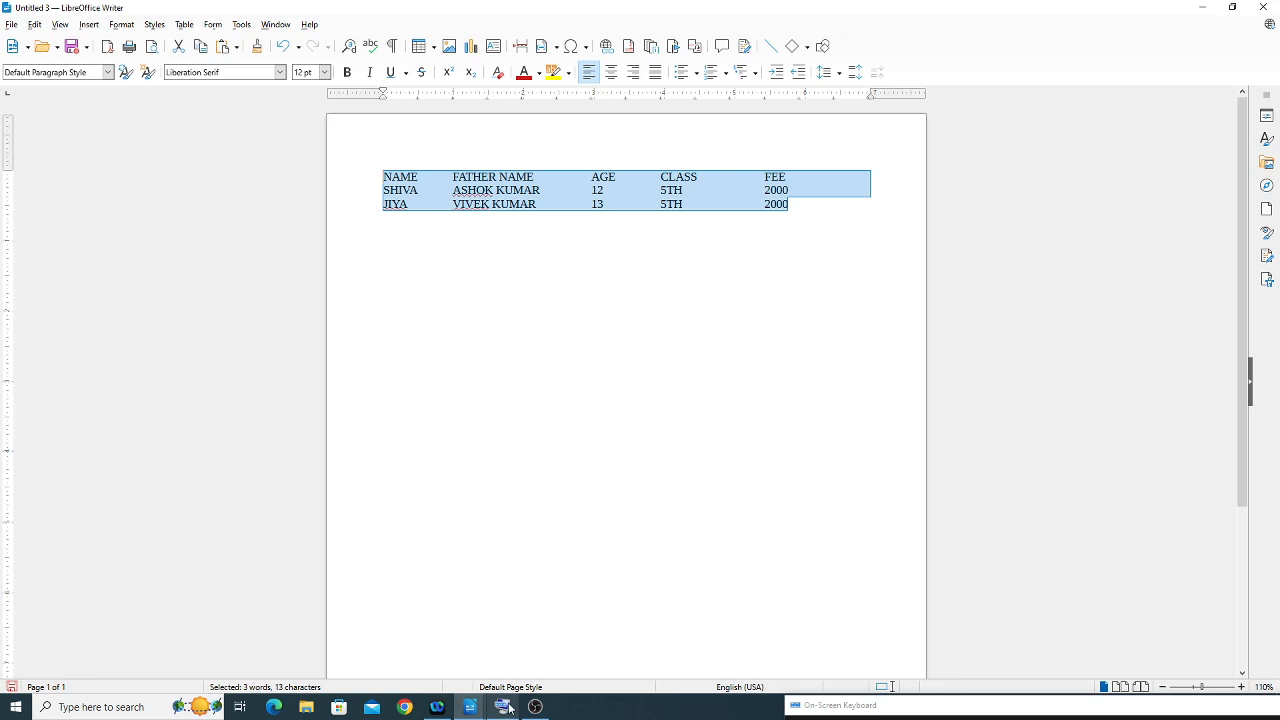
- Switch to the Untitled 1 document and check which table commands are available for the selected Student Record rows
mouse_move(435, 710)
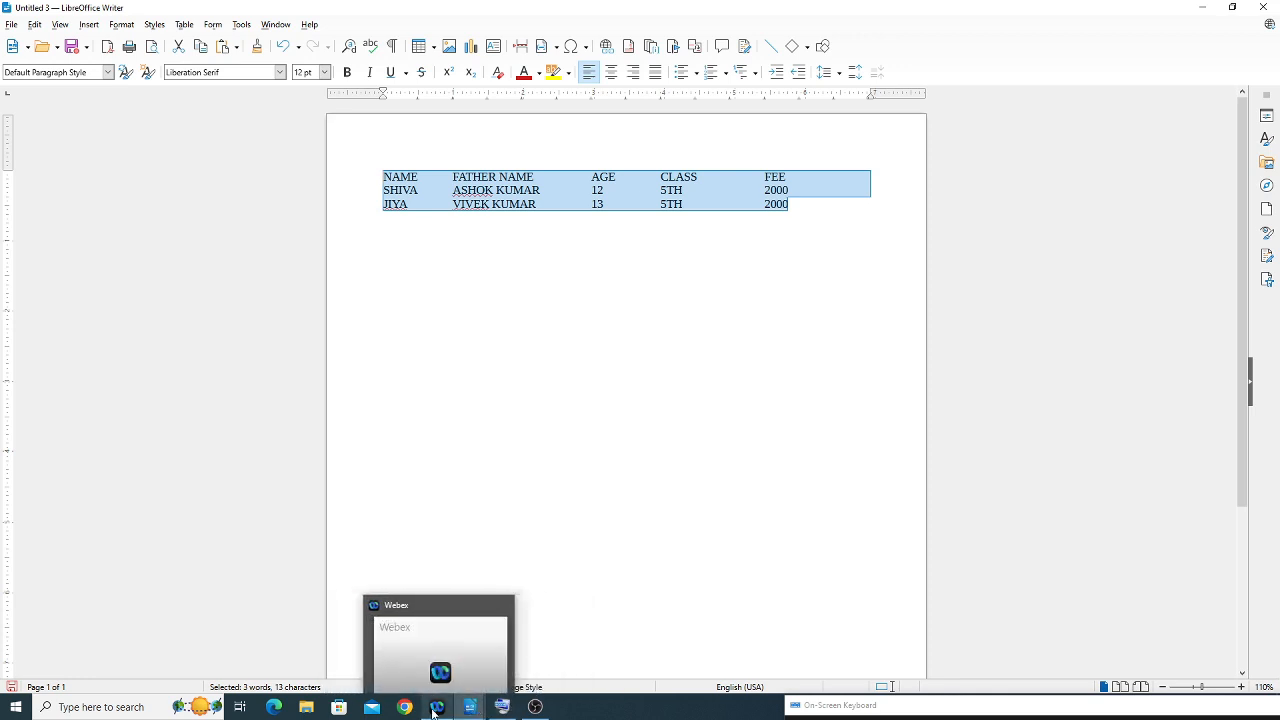
left_click(440, 677)
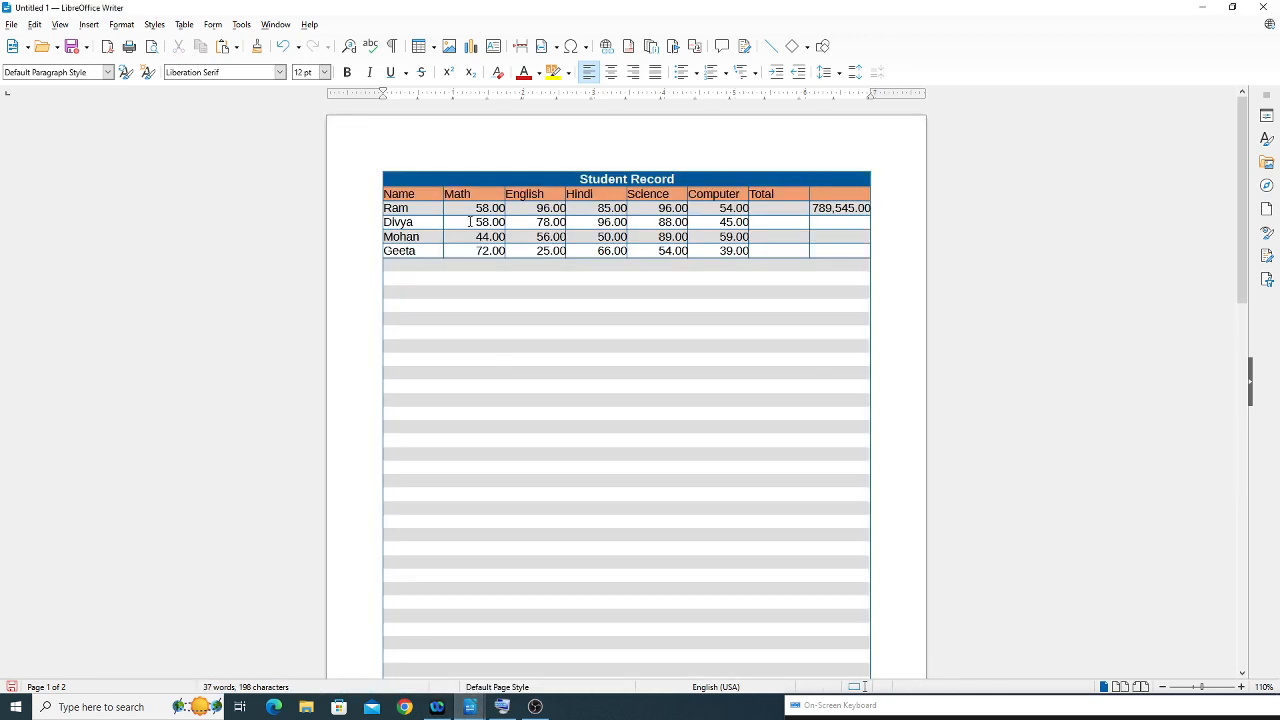
double_click(386, 193)
left_click(420, 196)
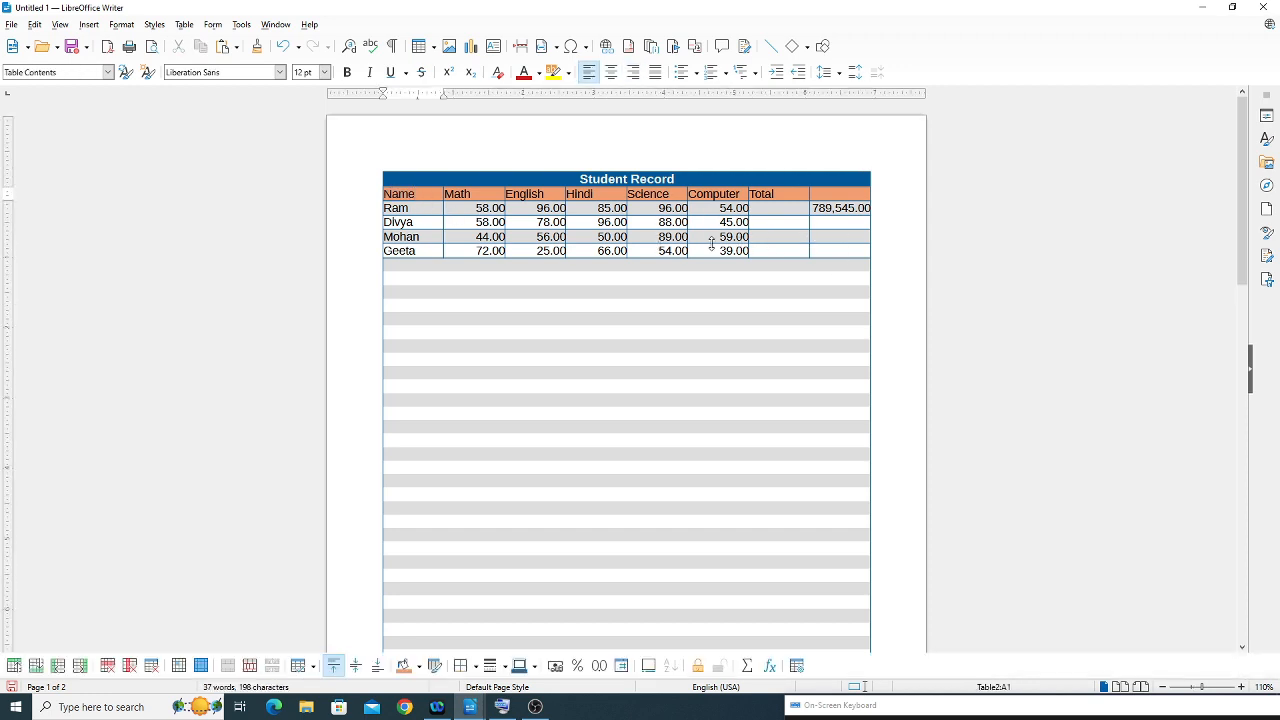
left_click_drag(441, 179, 609, 270)
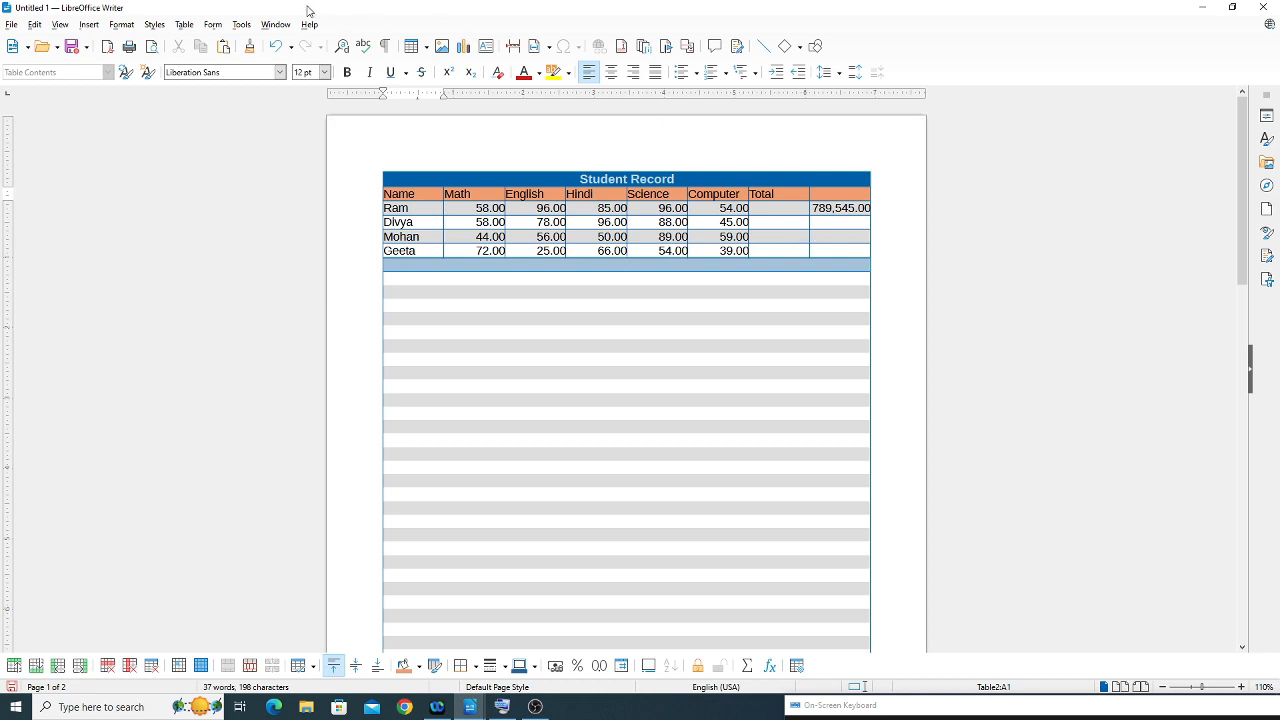
left_click(185, 24)
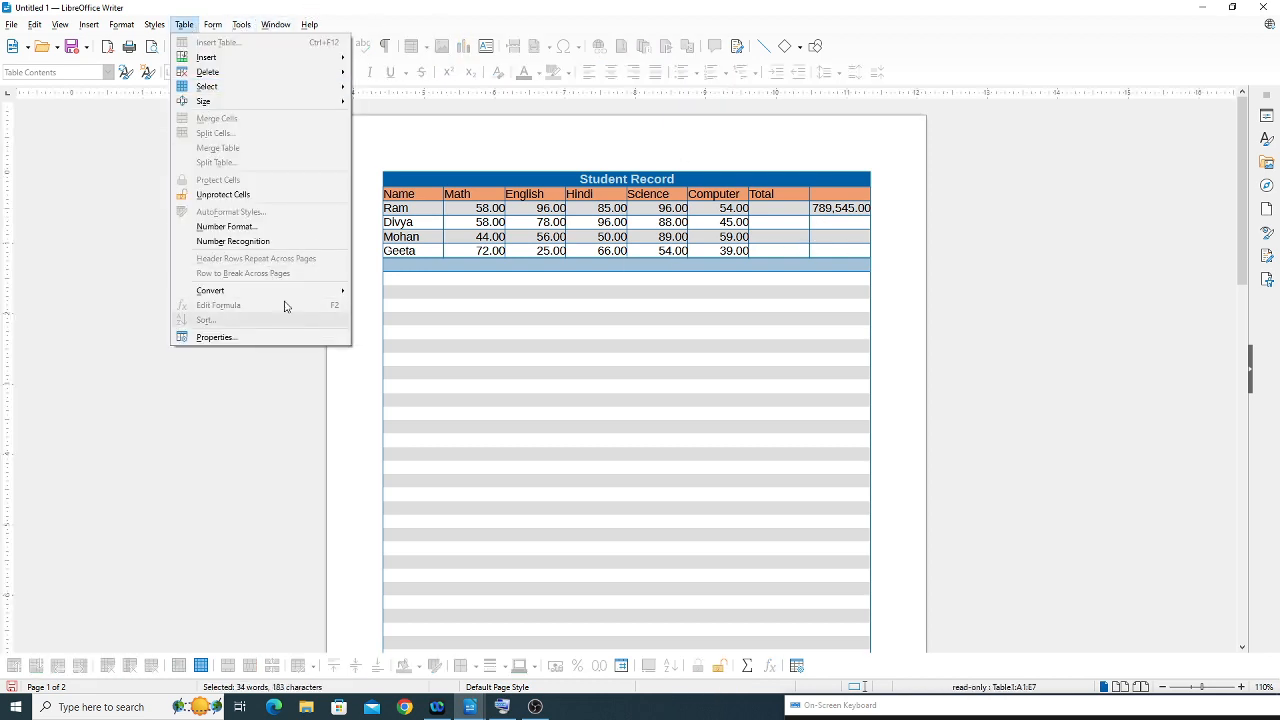
left_click(532, 319)
left_click(578, 291)
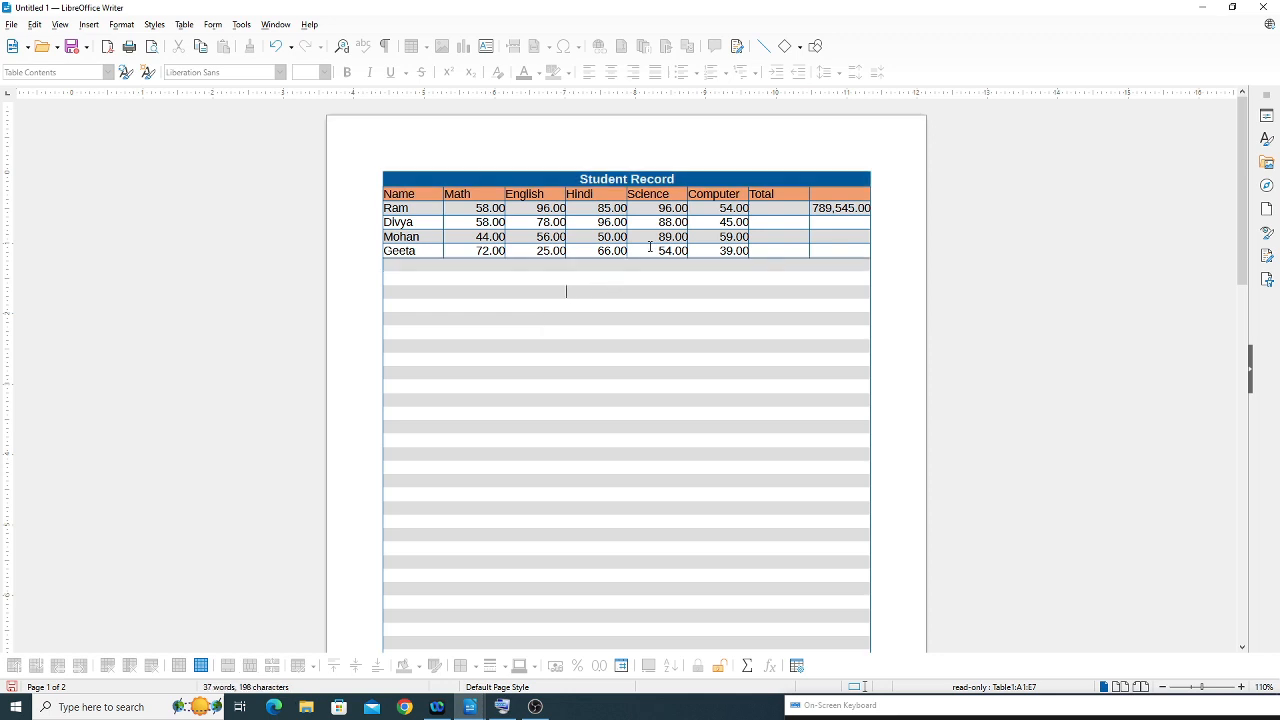
- Select the Student Record rows once more, clear the selection, and return to the Untitled 3 document
left_click_drag(474, 175, 556, 296)
left_click(568, 318)
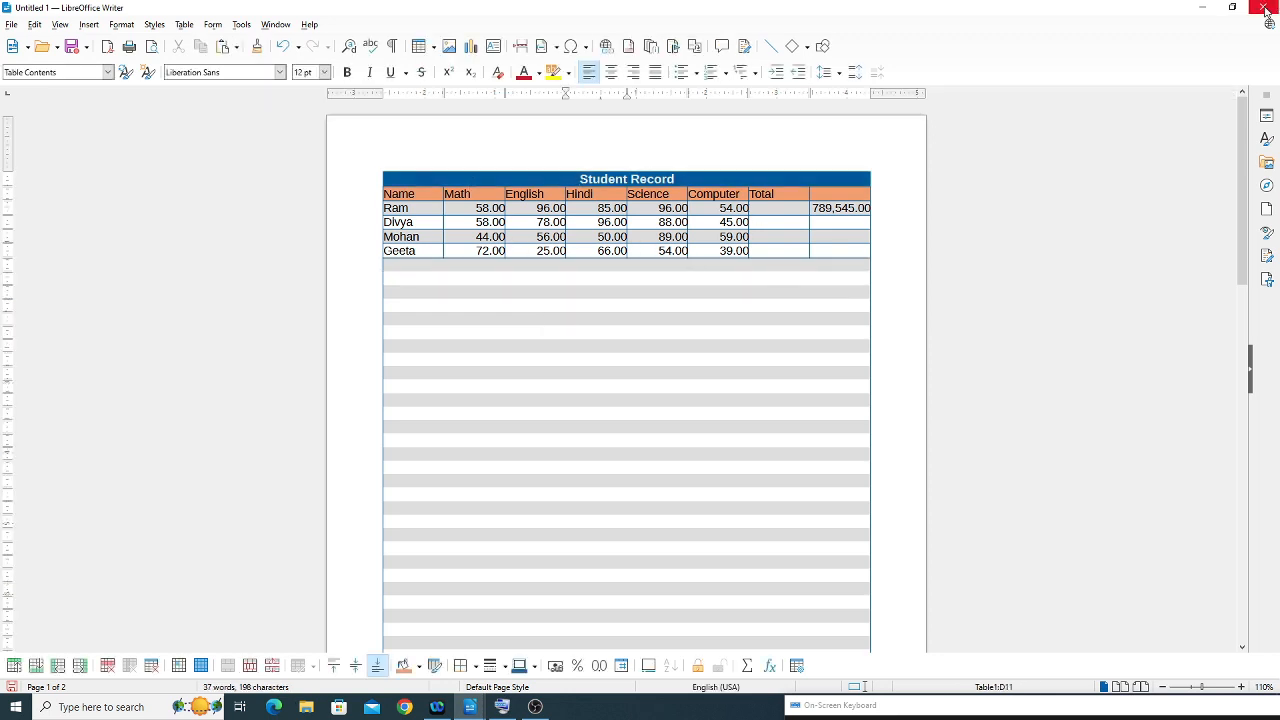
left_click(1204, 8)
left_click(536, 217)
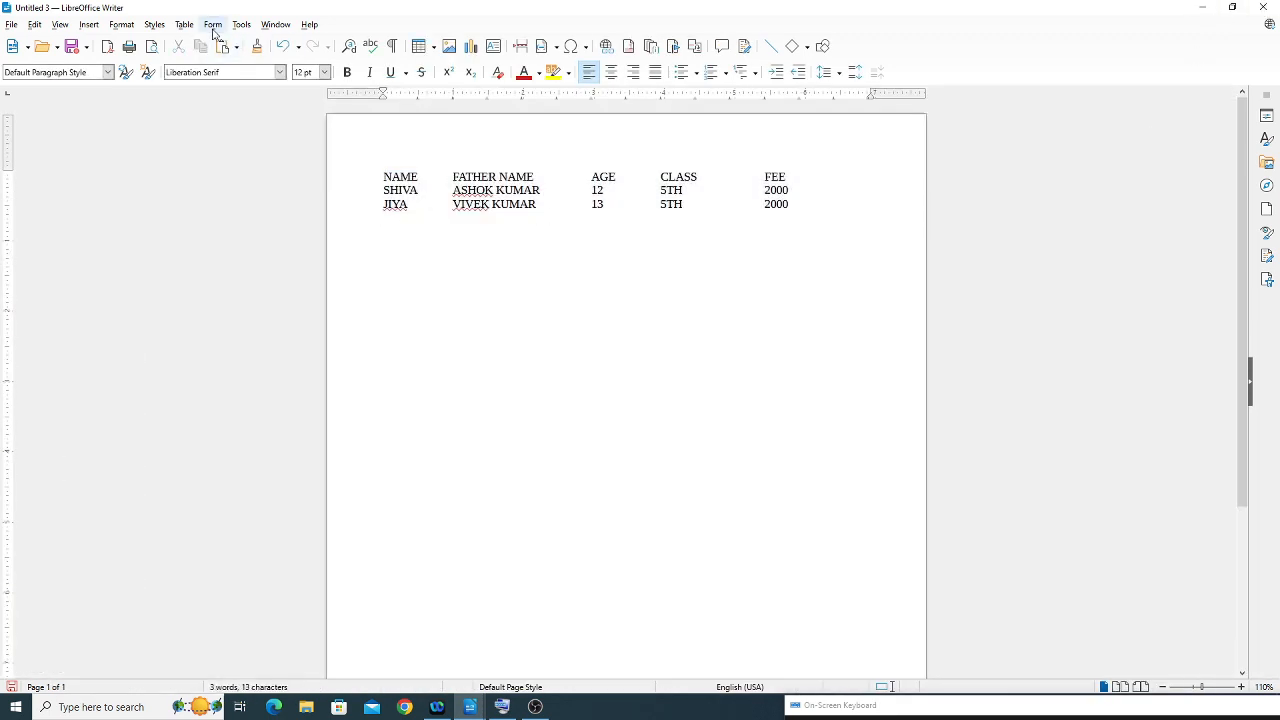
- Convert the three tab-separated lines from NAME to the last fee into a table, separating at Tabs with equal column widths
left_click_drag(384, 178, 788, 204)
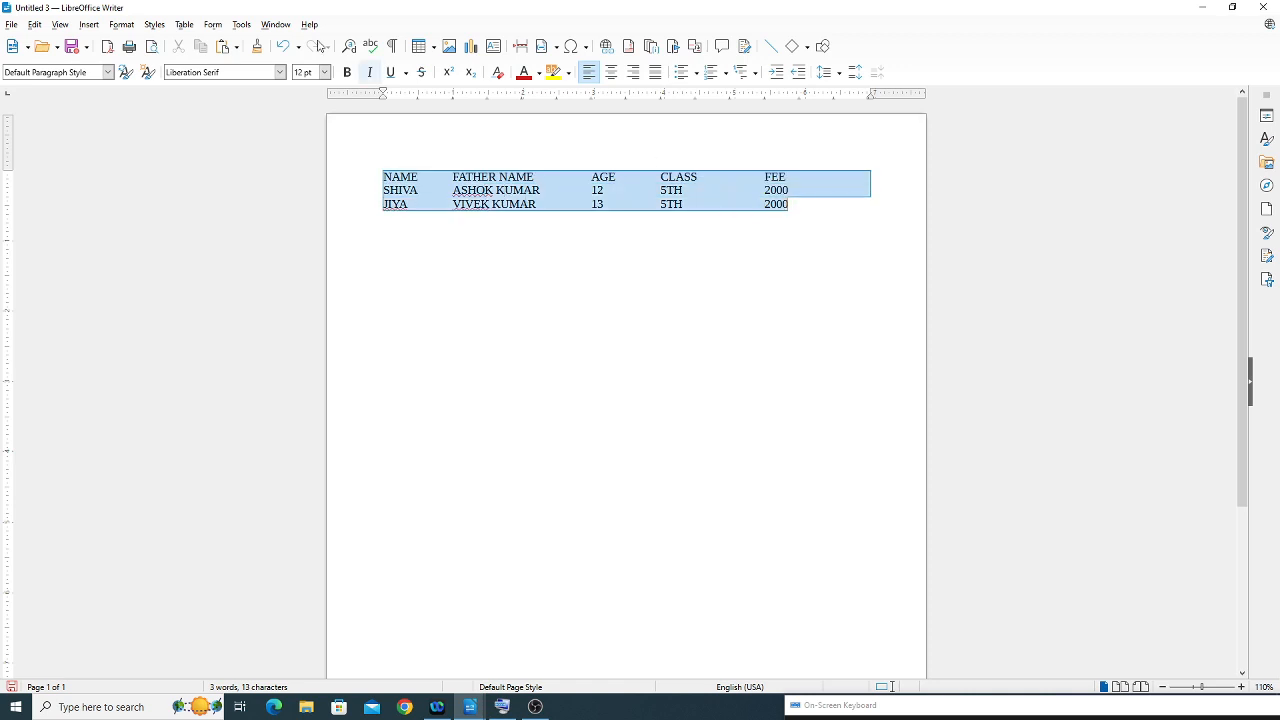
left_click(182, 24)
mouse_move(265, 291)
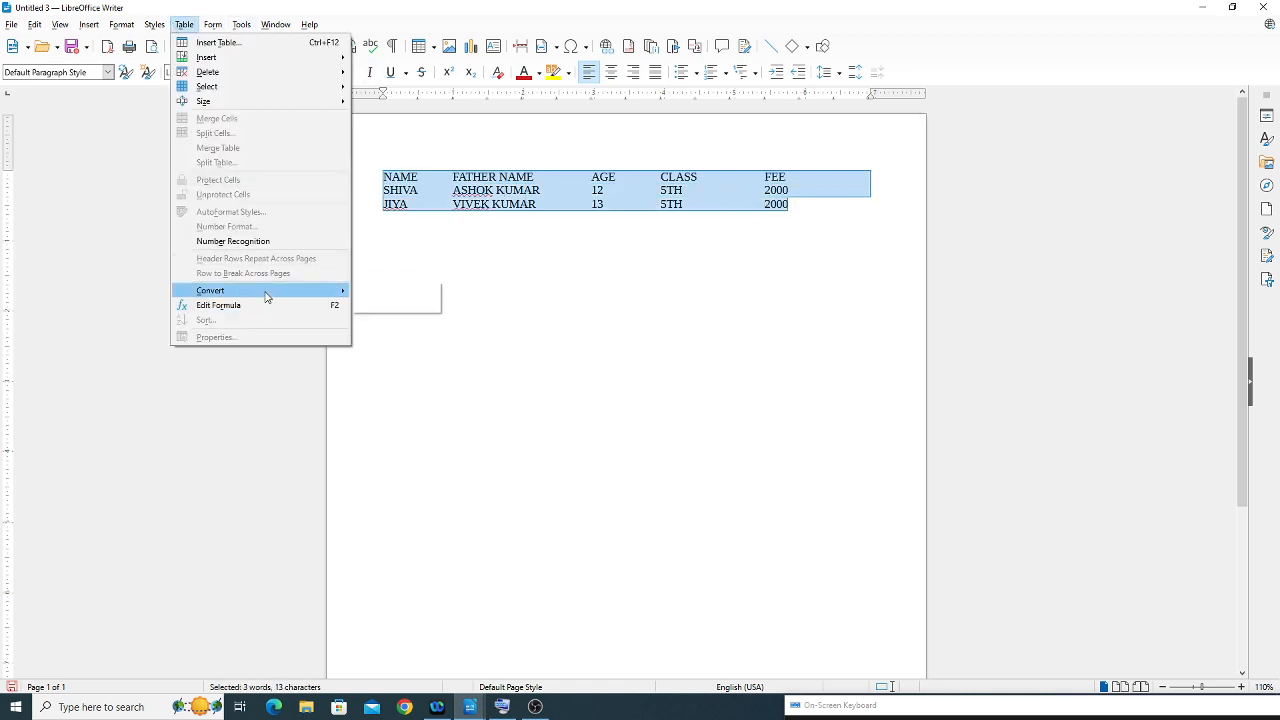
left_click(400, 290)
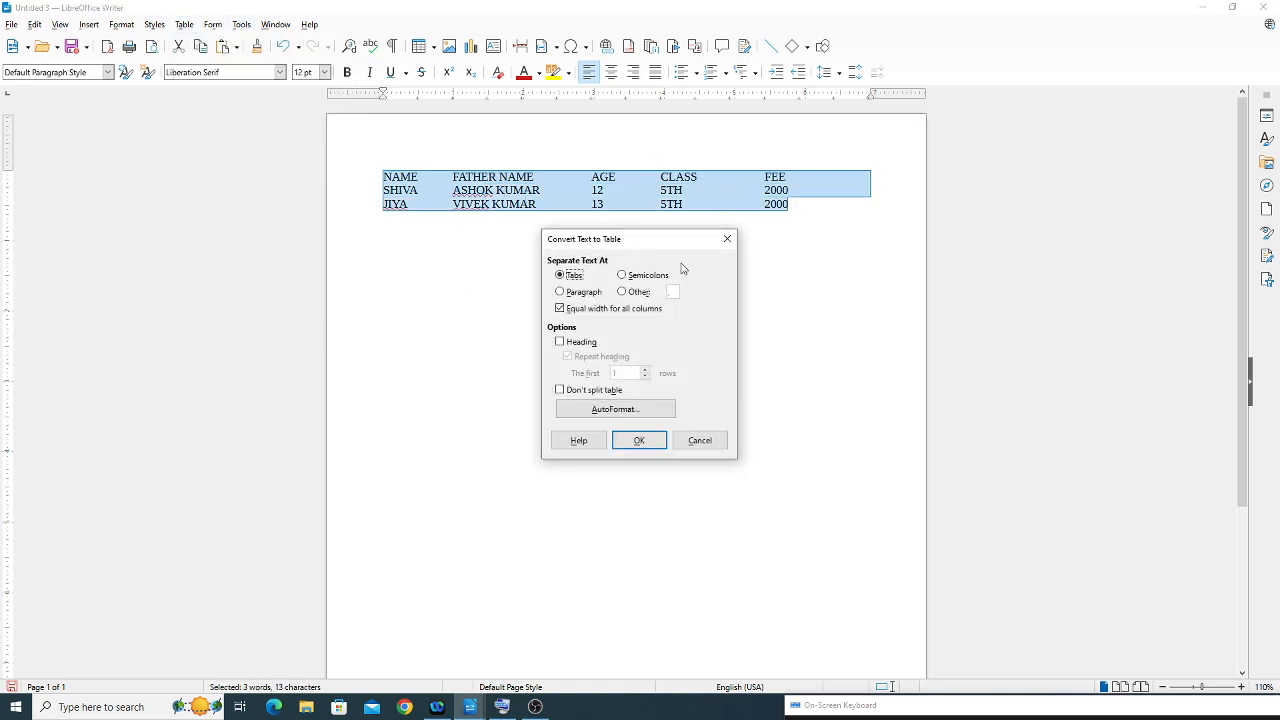
left_click(640, 441)
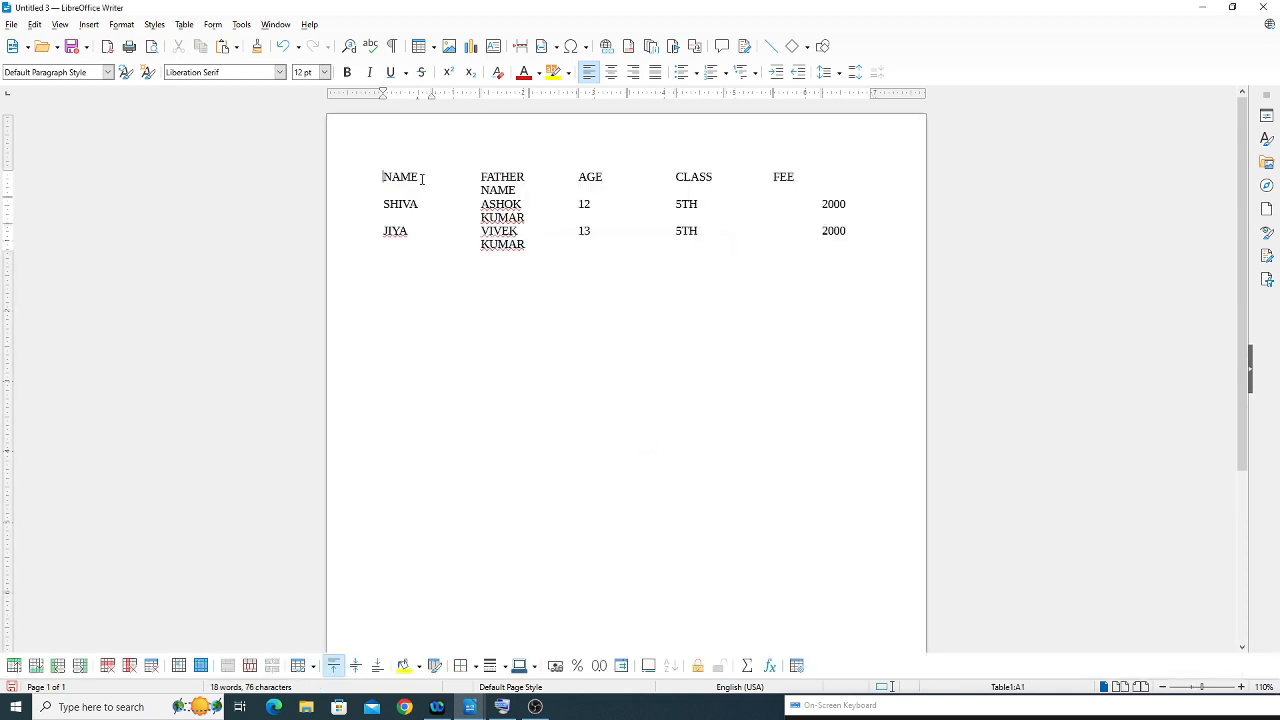
- Apply an outer border and all inner lines to the whole converted table
left_click_drag(397, 177, 852, 230)
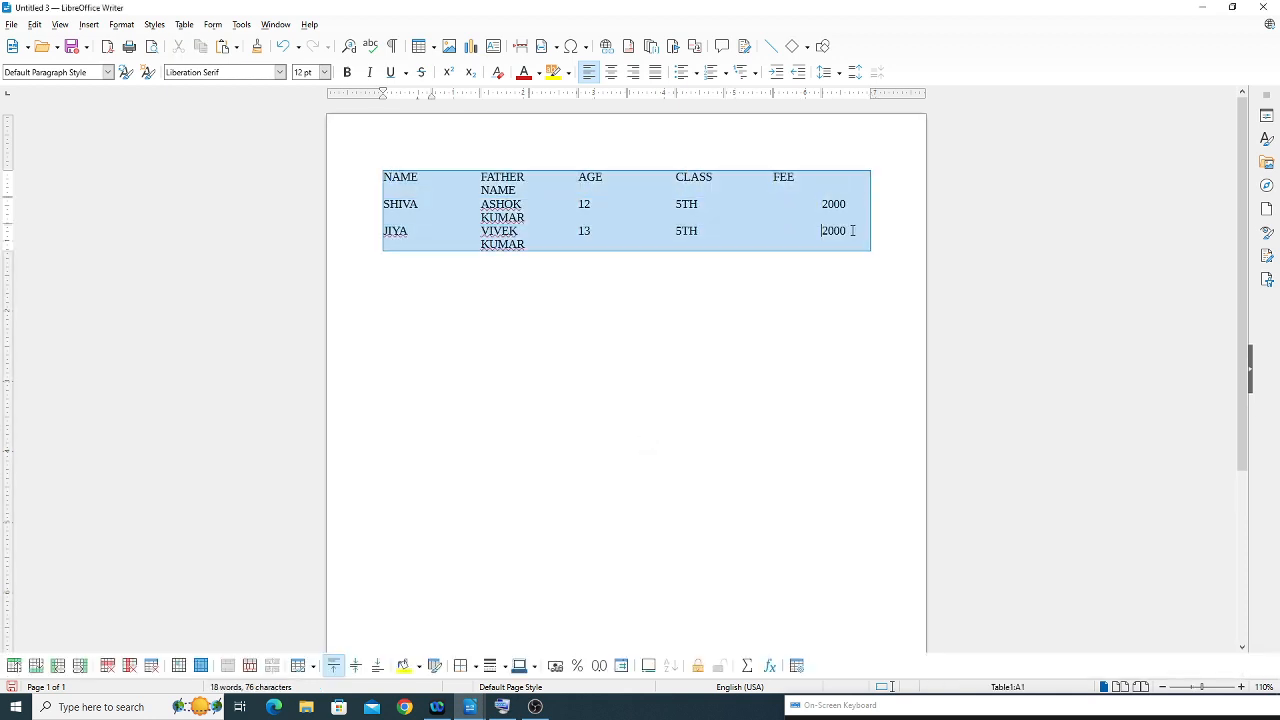
left_click(797, 666)
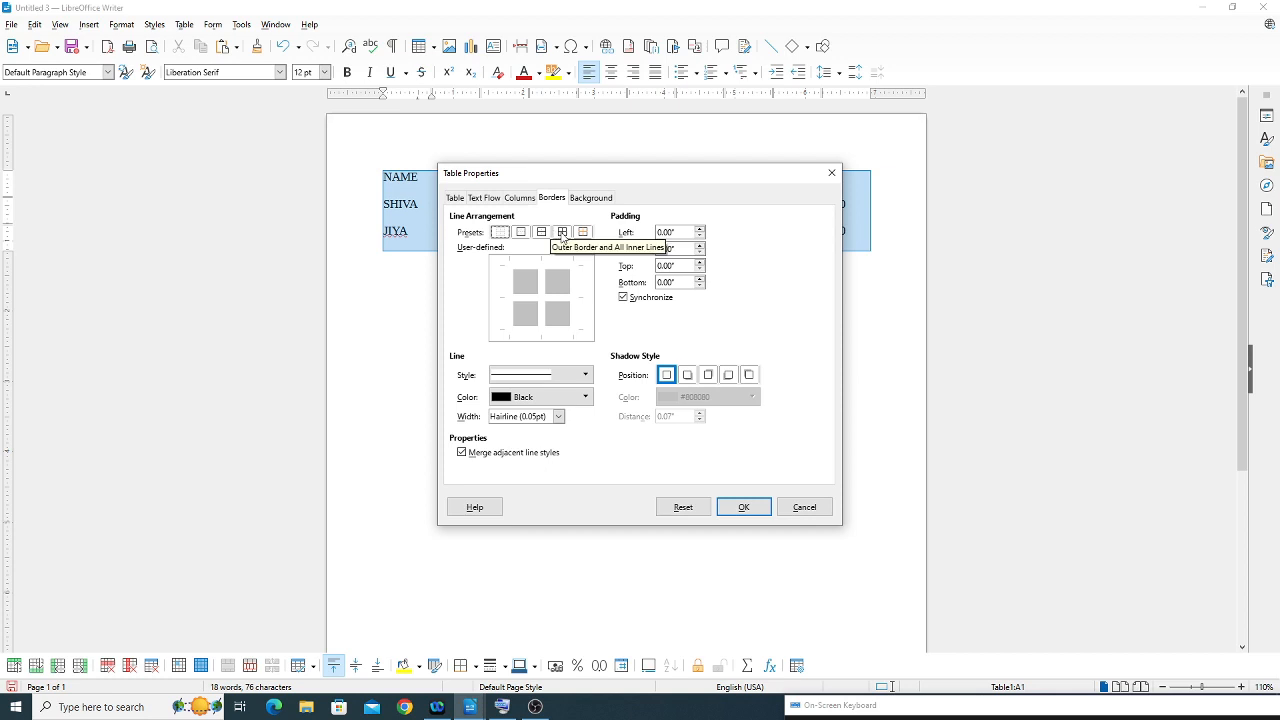
left_click(561, 232)
left_click(743, 507)
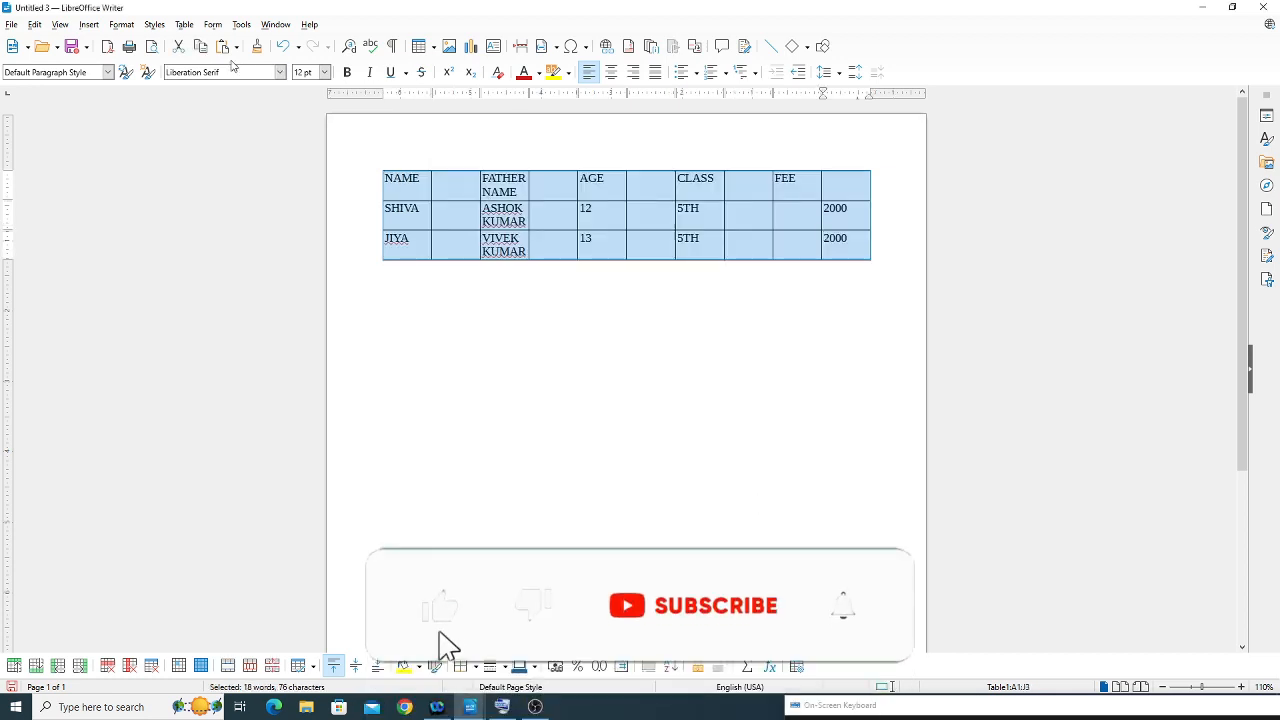
left_click(184, 24)
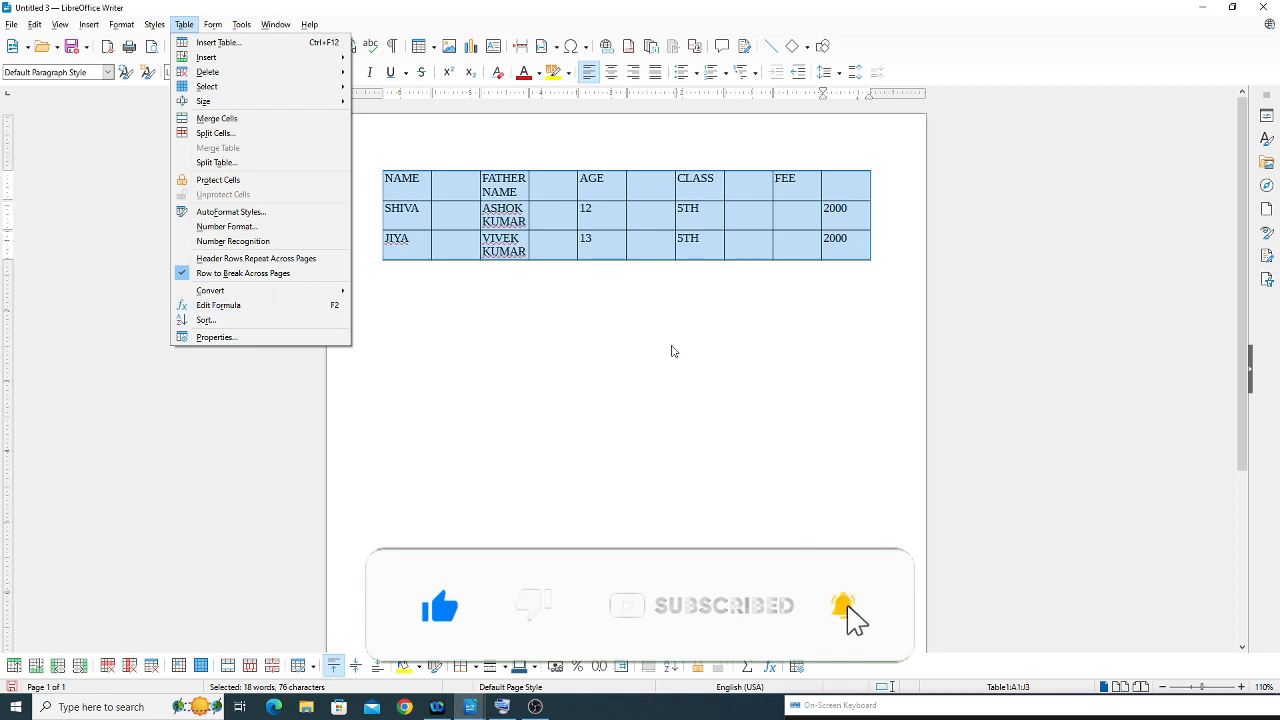
left_click(672, 351)
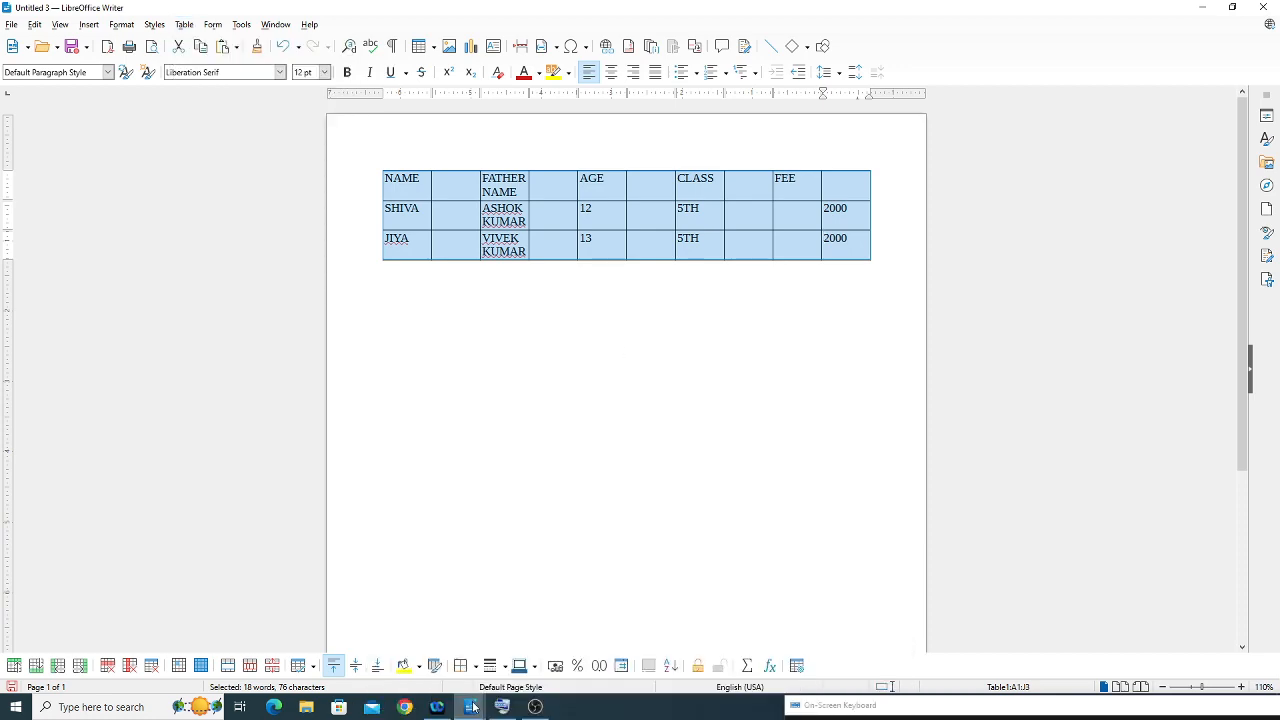
- Switch to the Untitled 1 document and try a formula in the first student's Total cell that references the Math mark
mouse_move(476, 709)
left_click(425, 659)
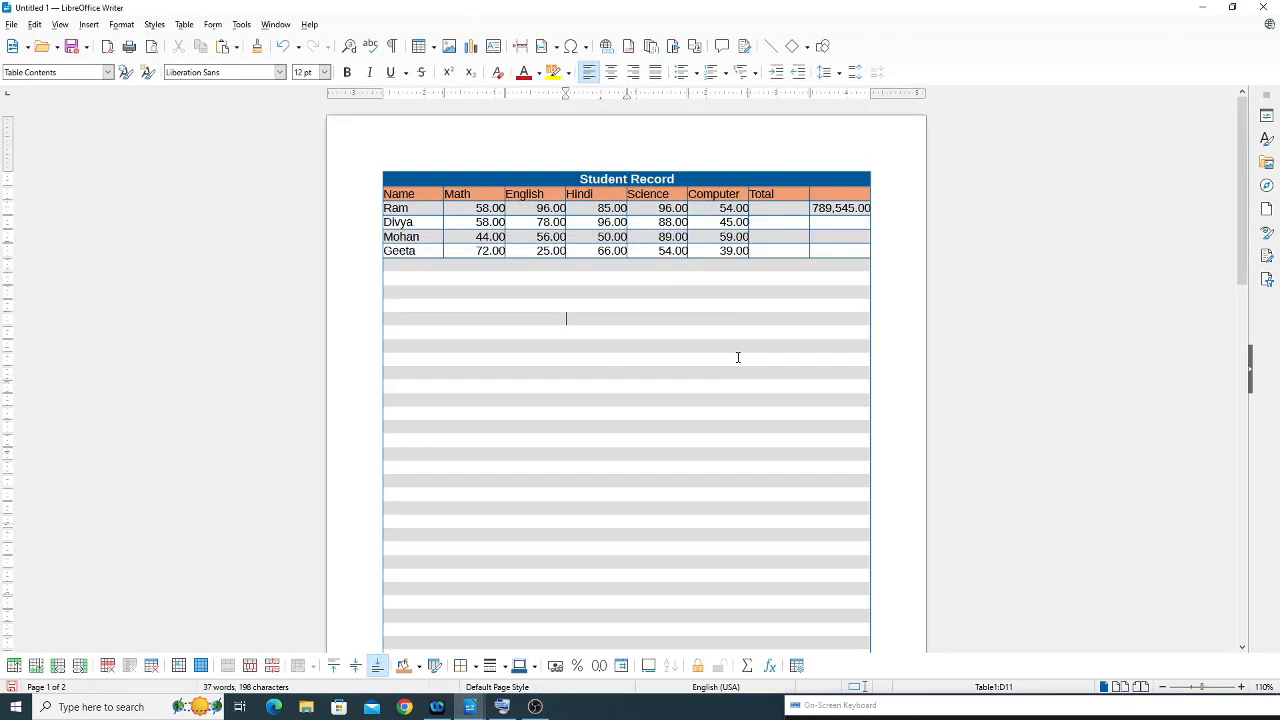
left_click(762, 208)
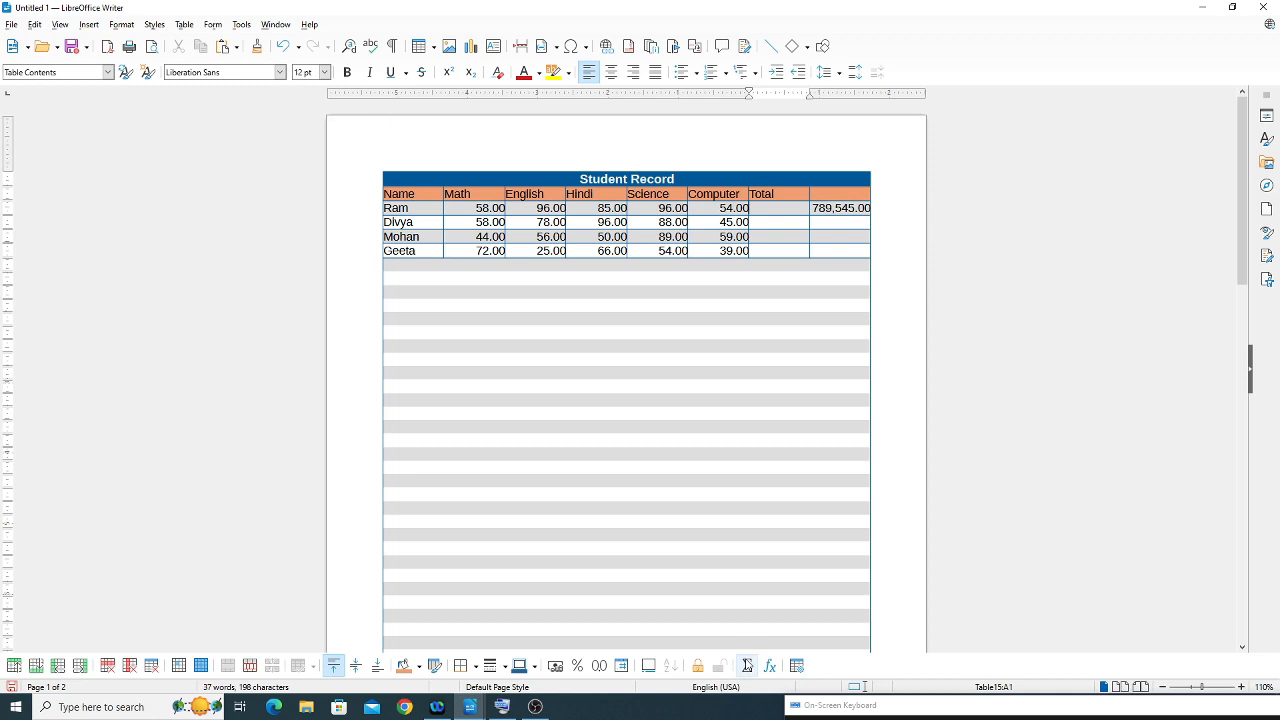
left_click(767, 666)
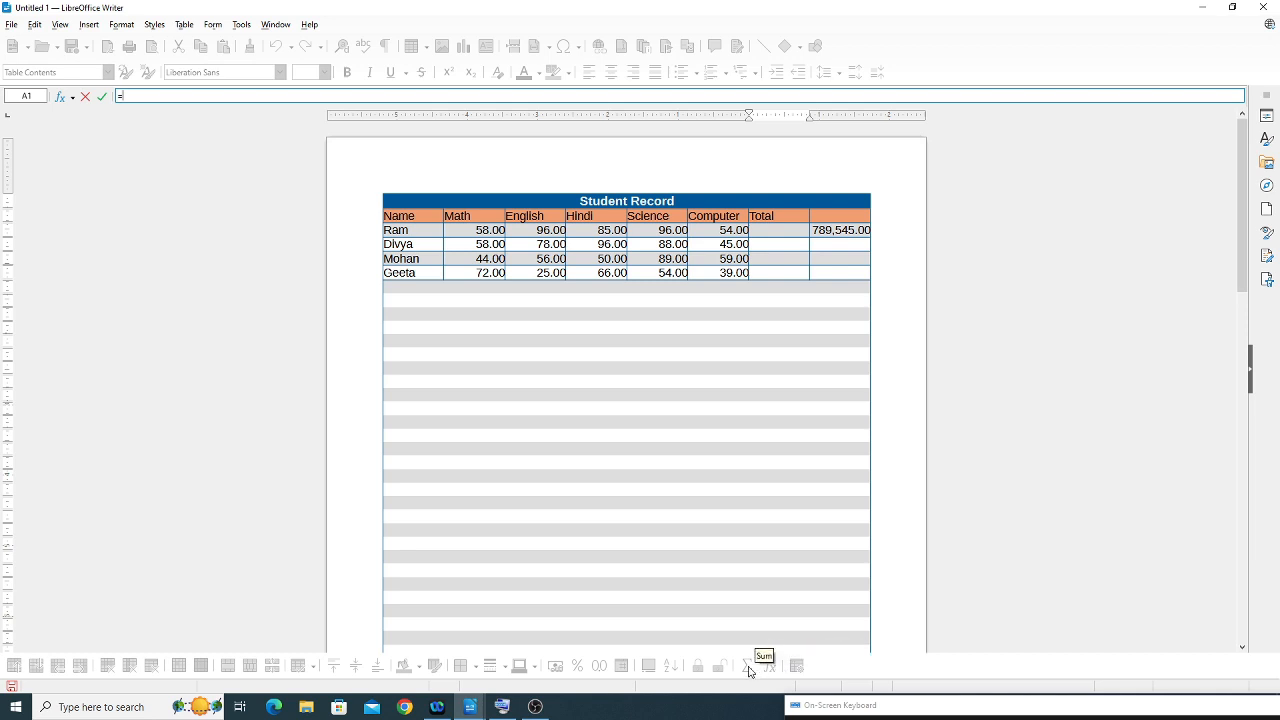
left_click(768, 231)
key("BackSpace")
key("BackSpace")
key("BackSpace")
key("BackSpace")
left_click(478, 231)
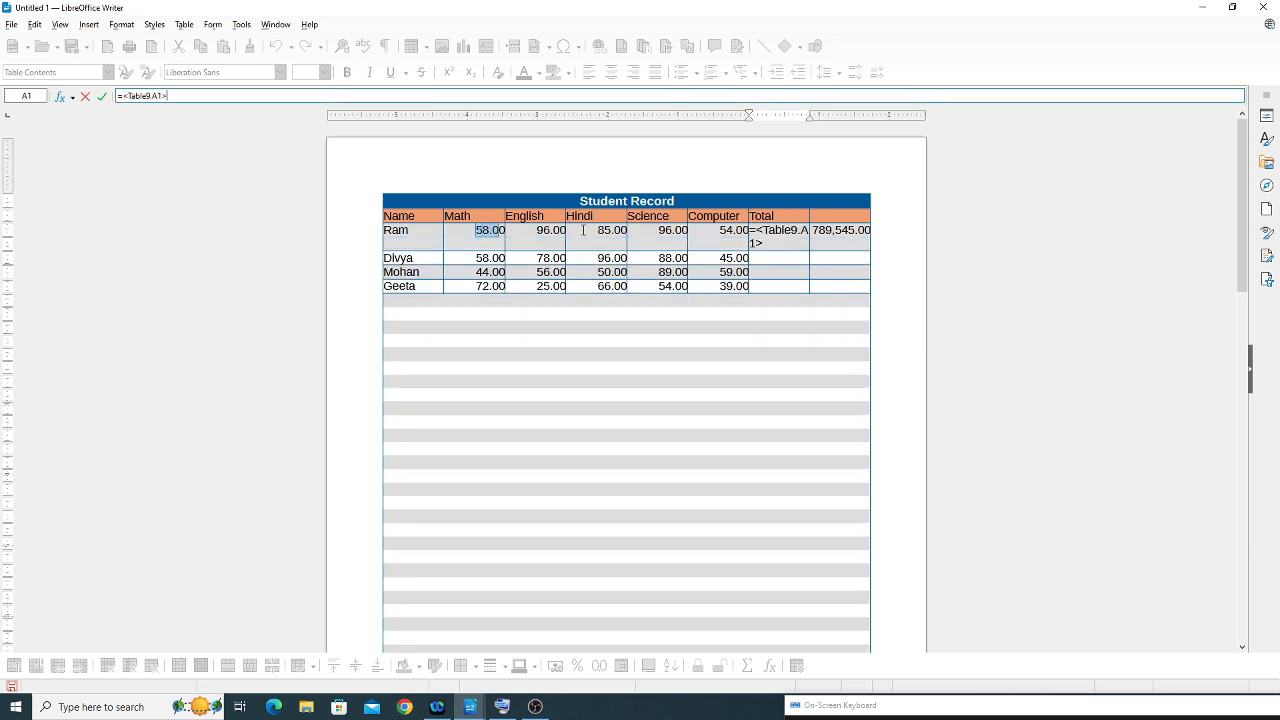
- Try to replace the formula with a SUM over the first student's marks, starting from the Math cell
left_click(766, 262)
left_click(779, 242)
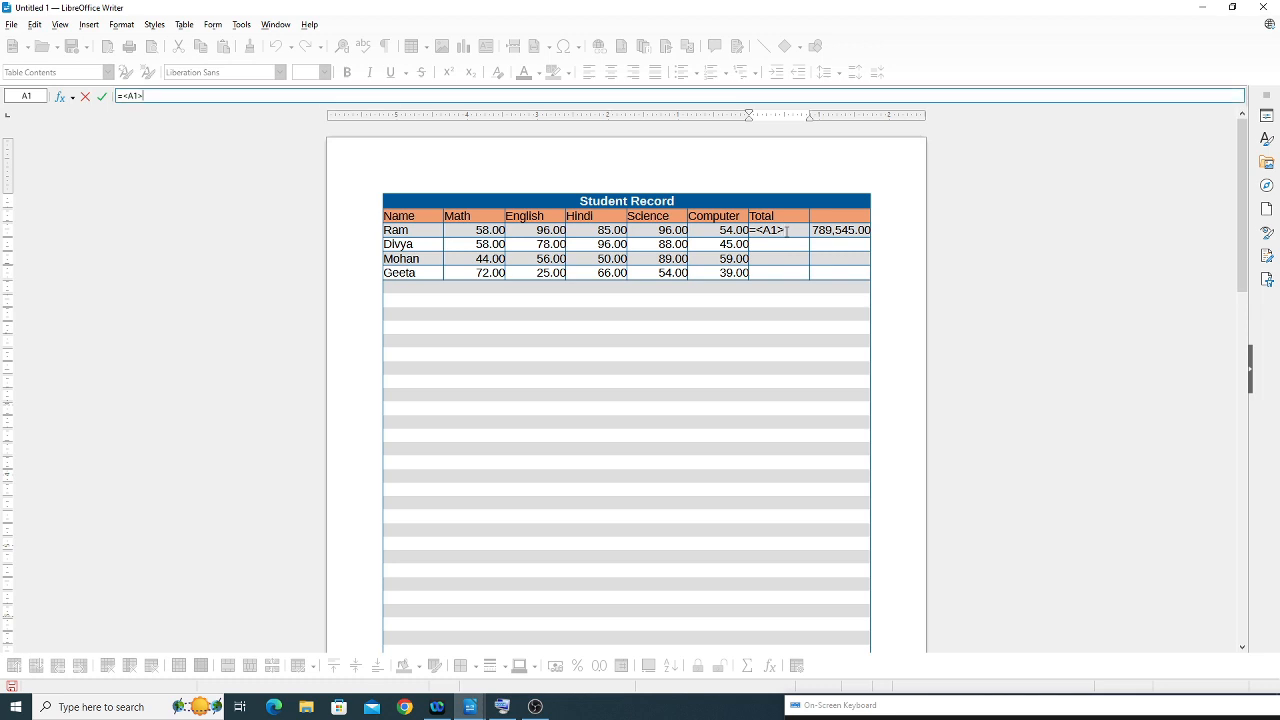
key("BackSpace")
key("BackSpace")
key("BackSpace")
key("BackSpace")
type("SUM(")
left_click(474, 229)
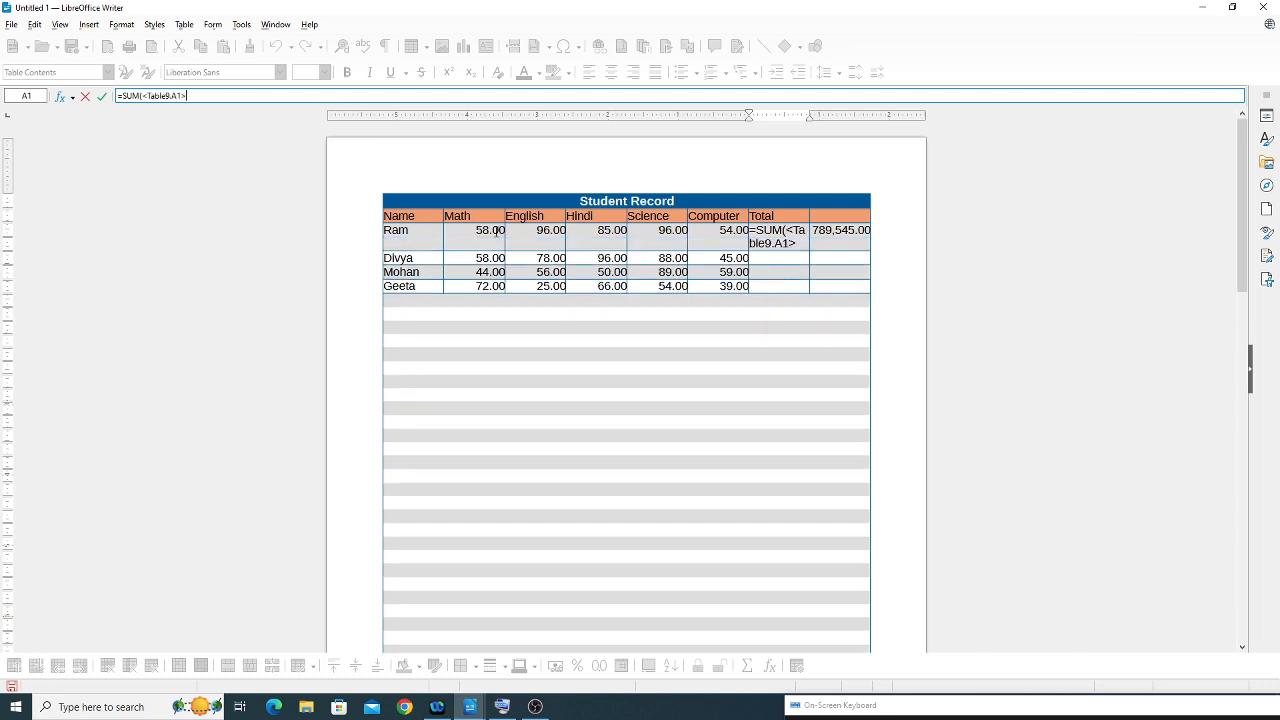
left_click(604, 231)
left_click(851, 247)
- Close the Untitled 1 document without saving its changes and return to the Untitled 3 document
left_click(1263, 8)
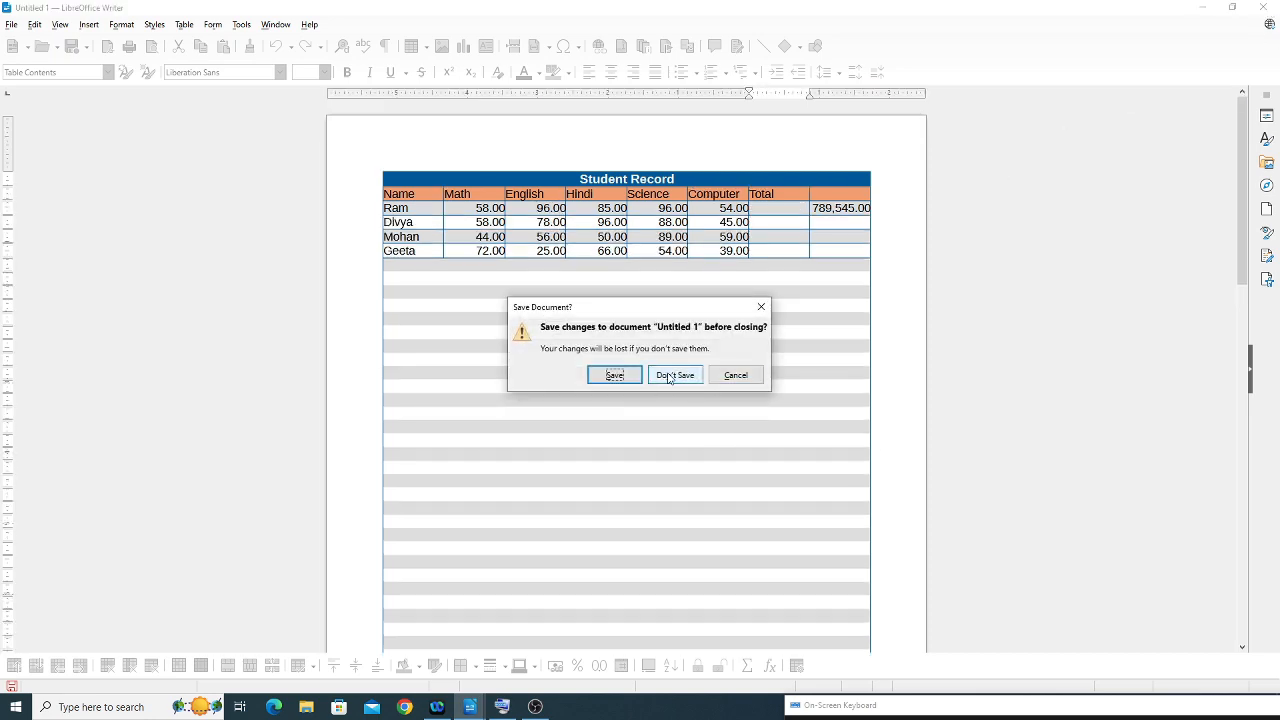
left_click(669, 377)
left_click(594, 314)
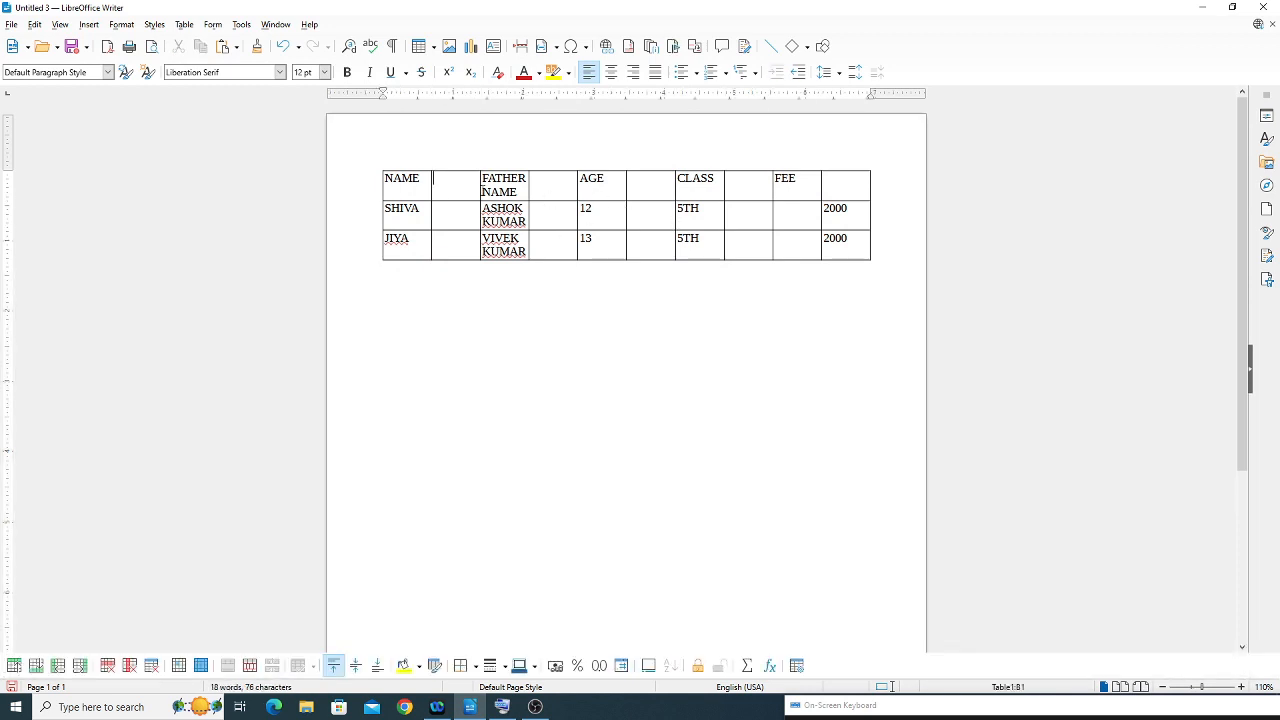
- Delete the empty columns on both sides of the FATHER NAME column
left_click(184, 24)
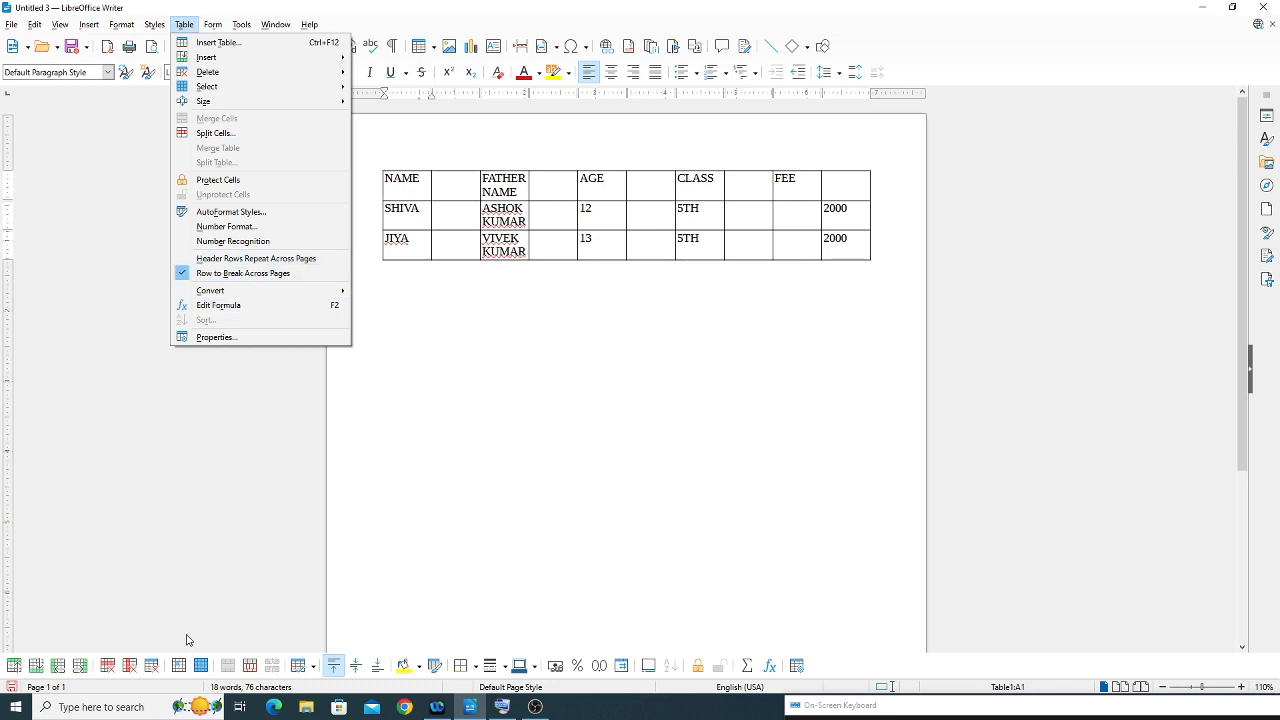
left_click(149, 665)
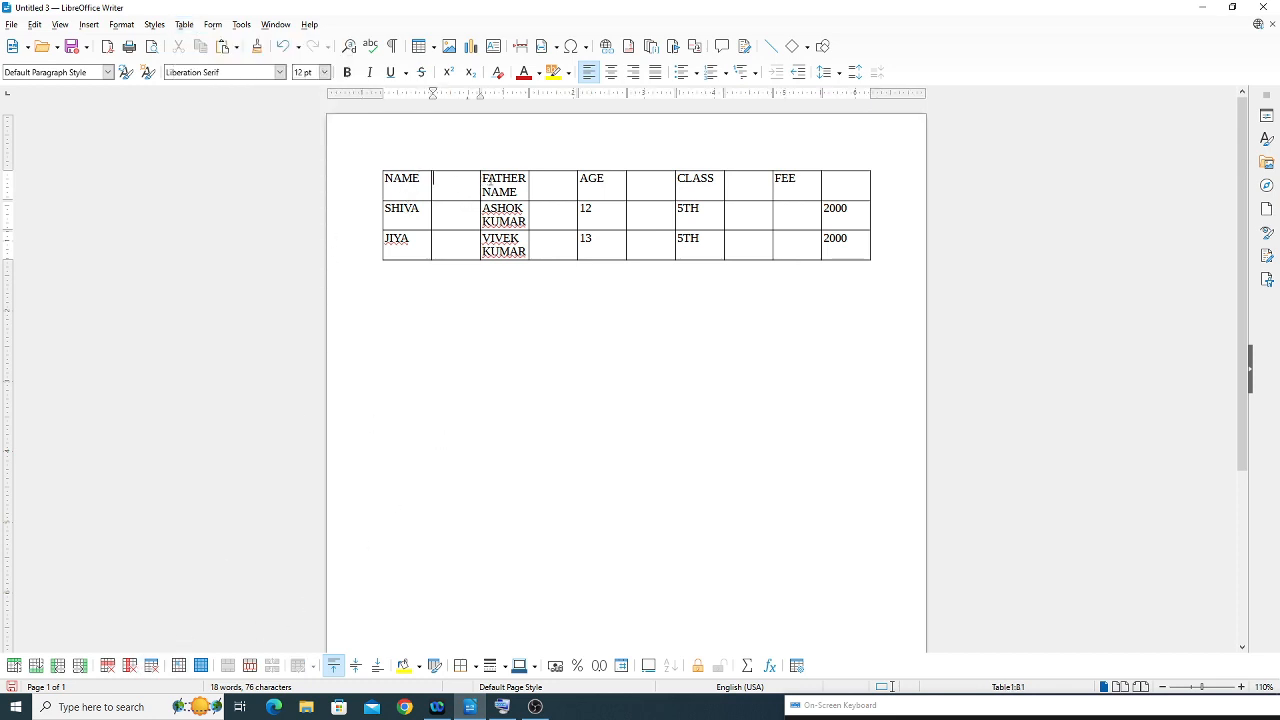
left_click_drag(470, 186, 462, 223)
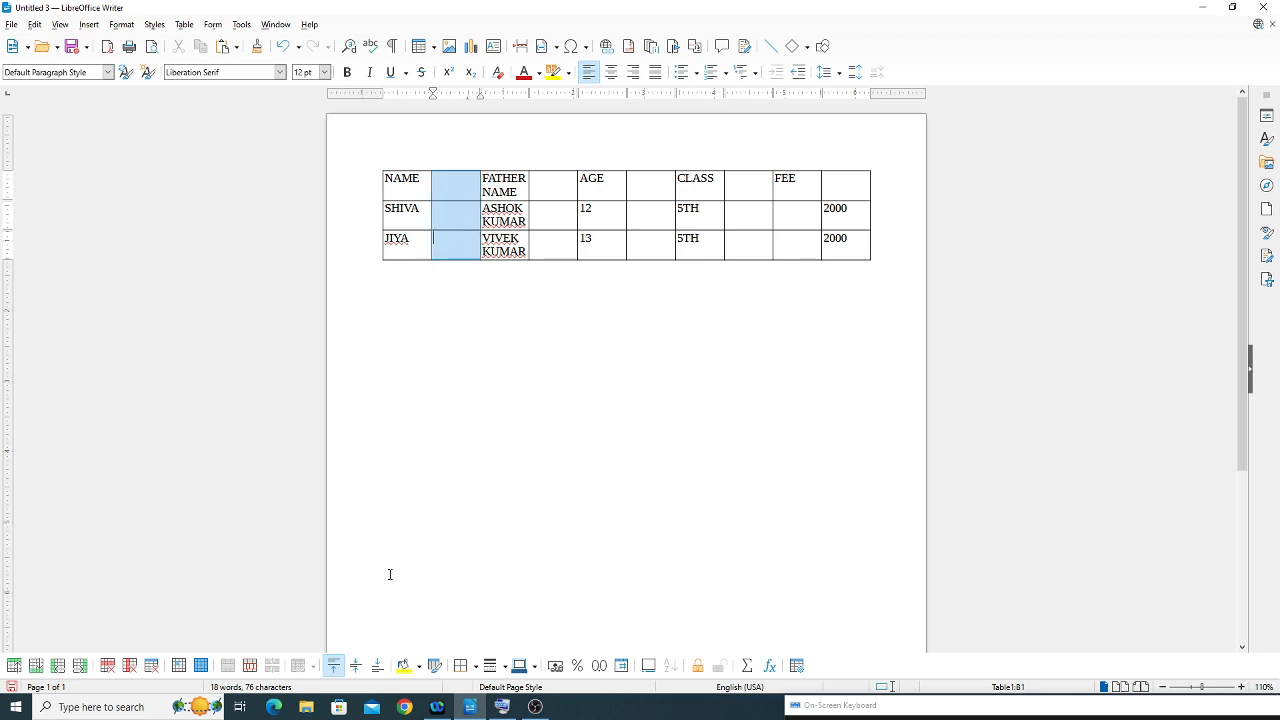
left_click(129, 666)
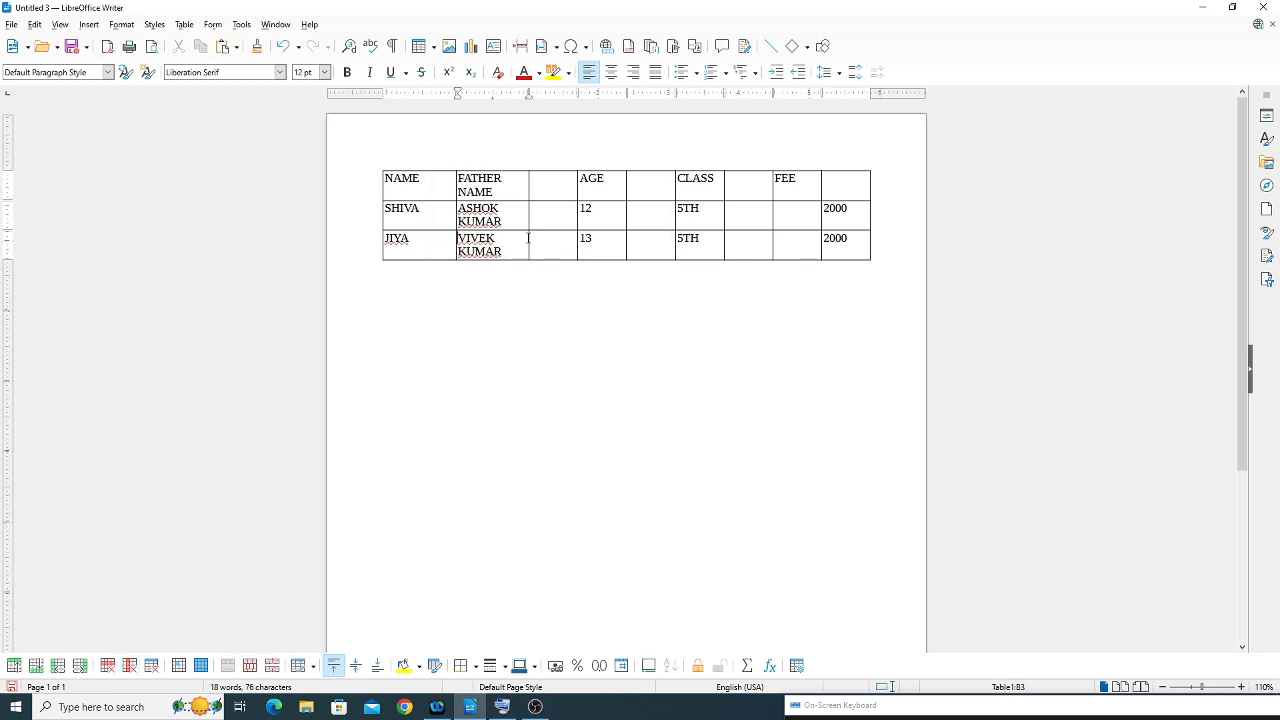
left_click_drag(550, 185, 552, 245)
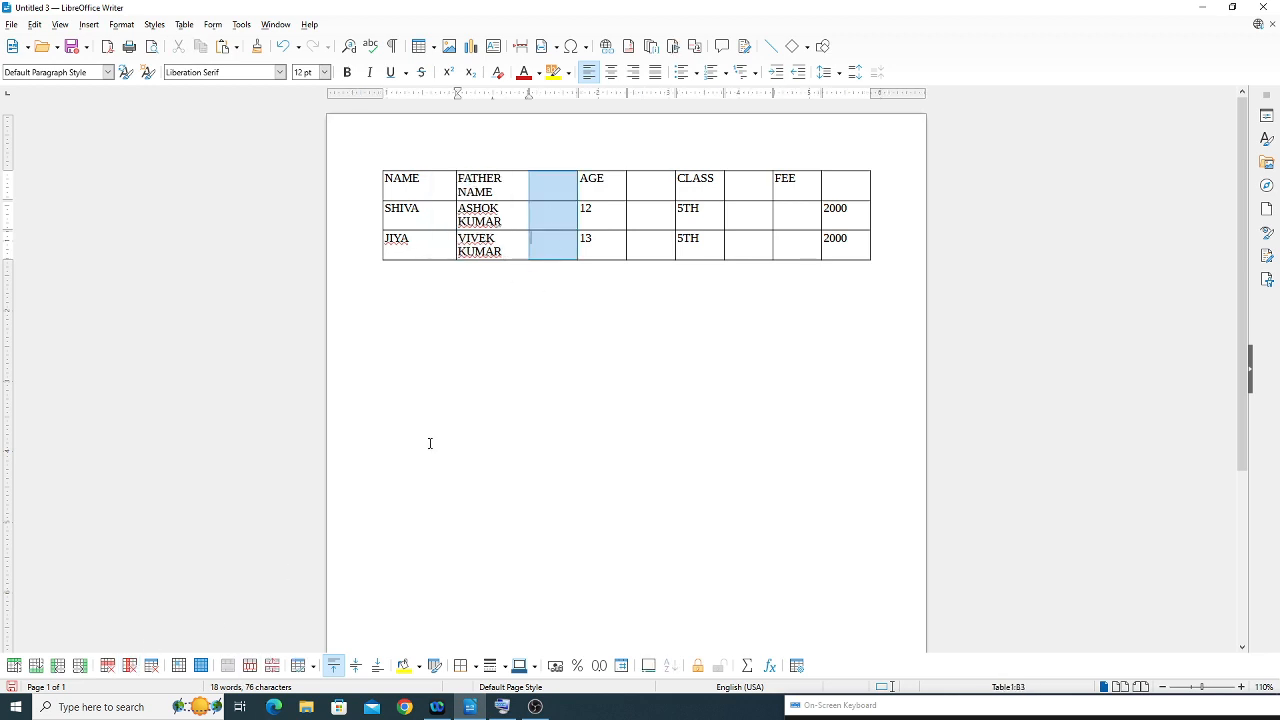
left_click(129, 666)
- Delete the empty columns on both sides of the CLASS column
left_click_drag(650, 180, 645, 210)
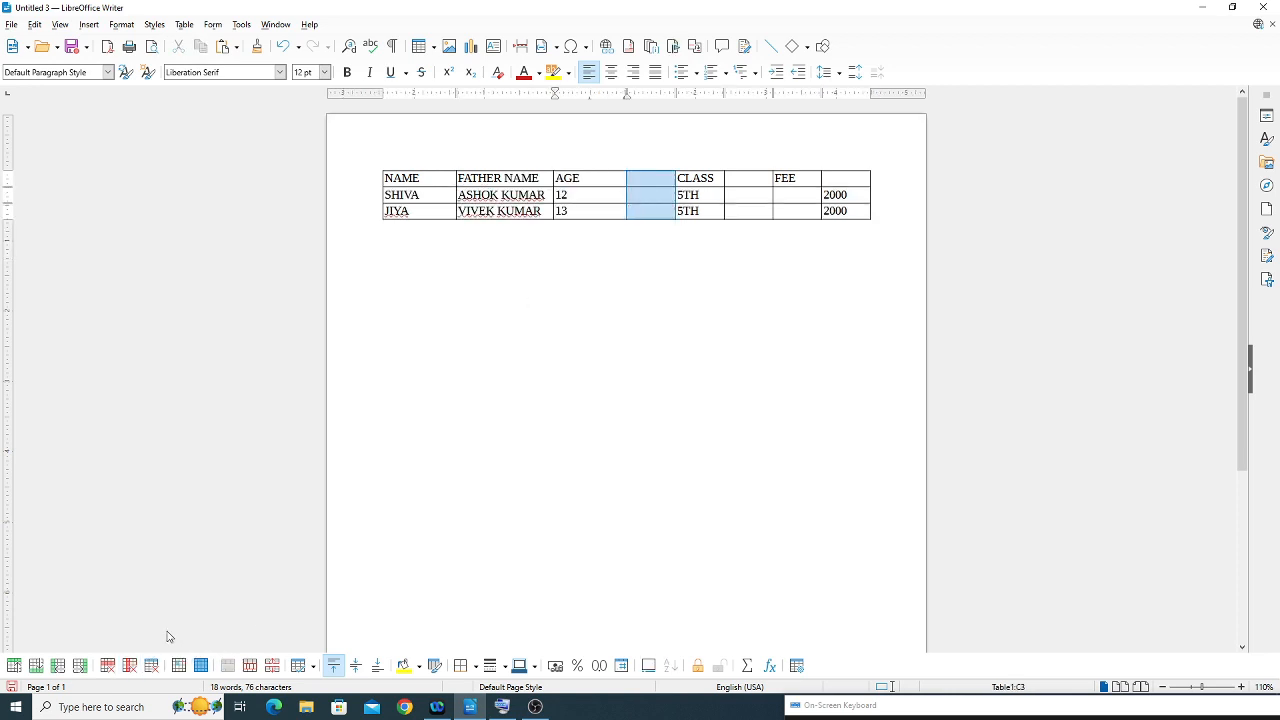
left_click(129, 666)
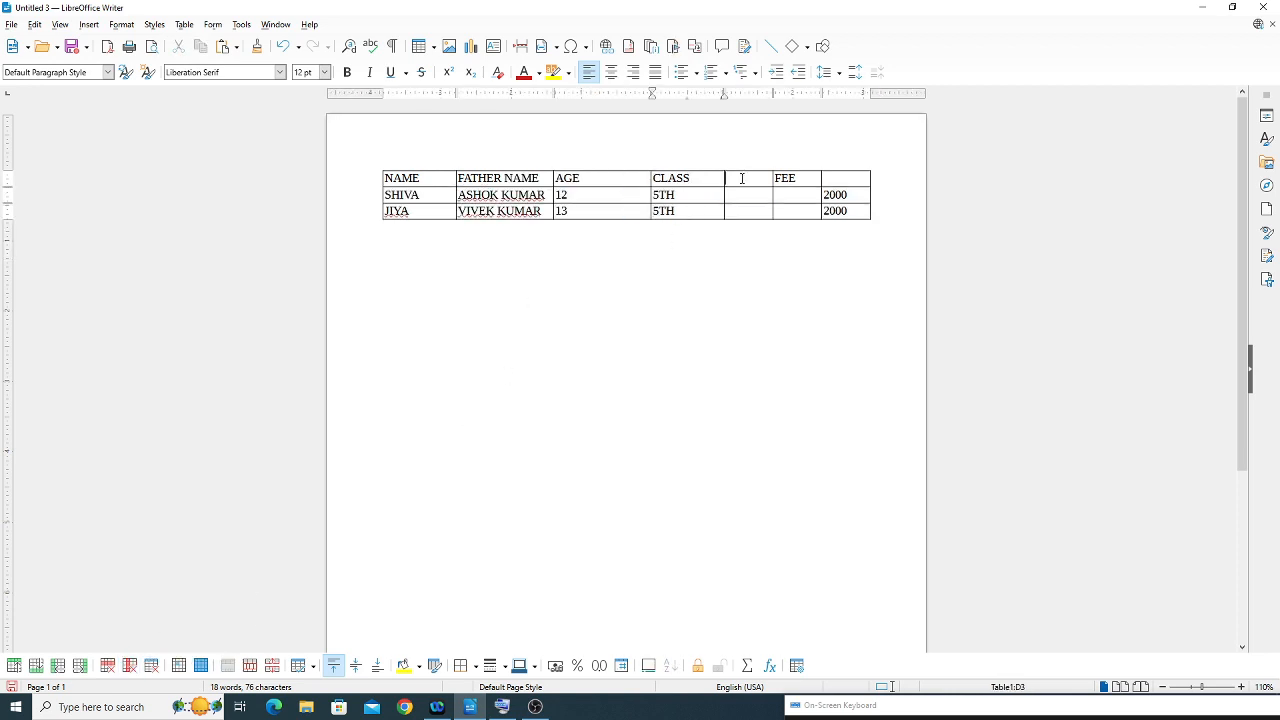
left_click_drag(741, 174, 744, 208)
left_click(129, 666)
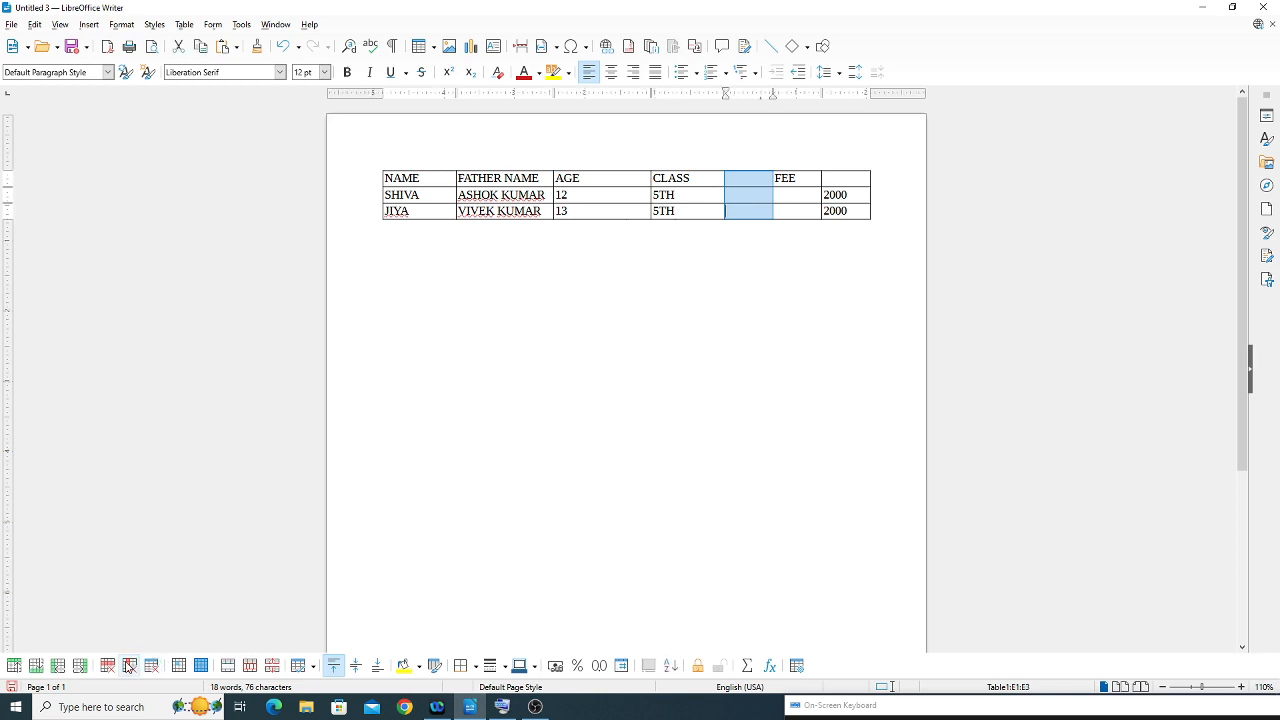
- Delete the last column with the 2000 values and replace the FEE heading with TOTAL
left_click_drag(830, 180, 835, 208)
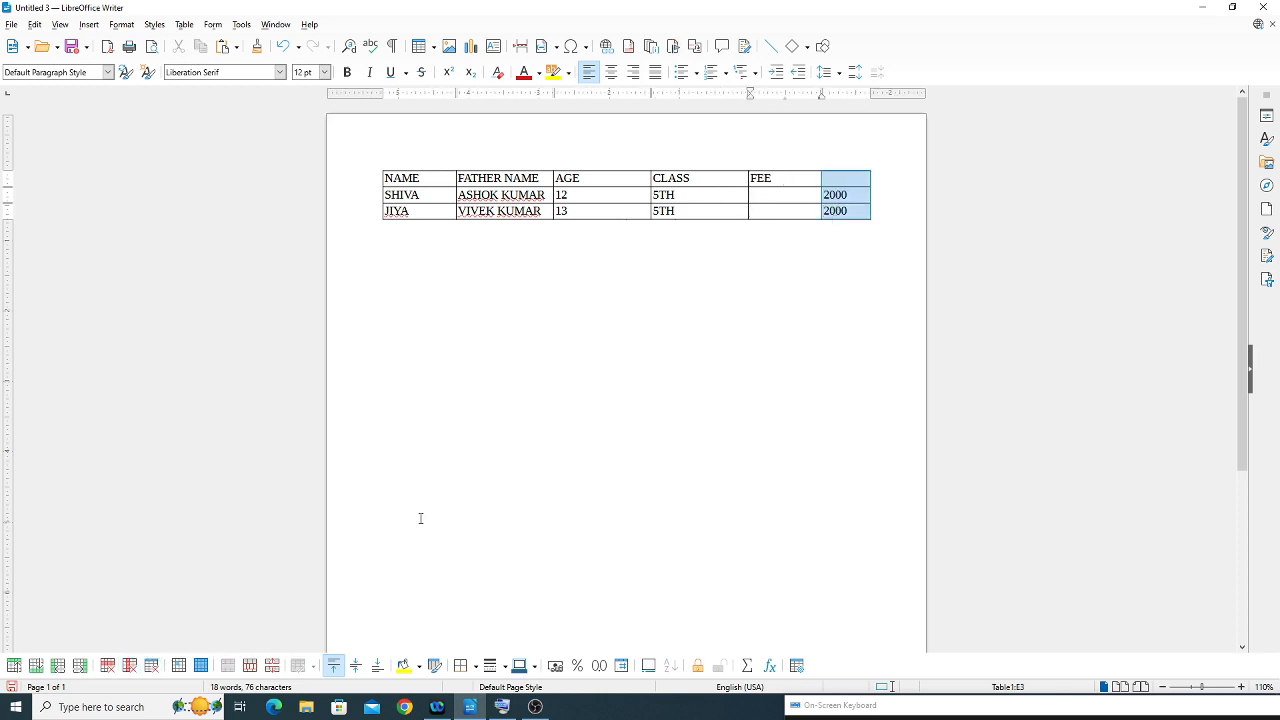
left_click(129, 666)
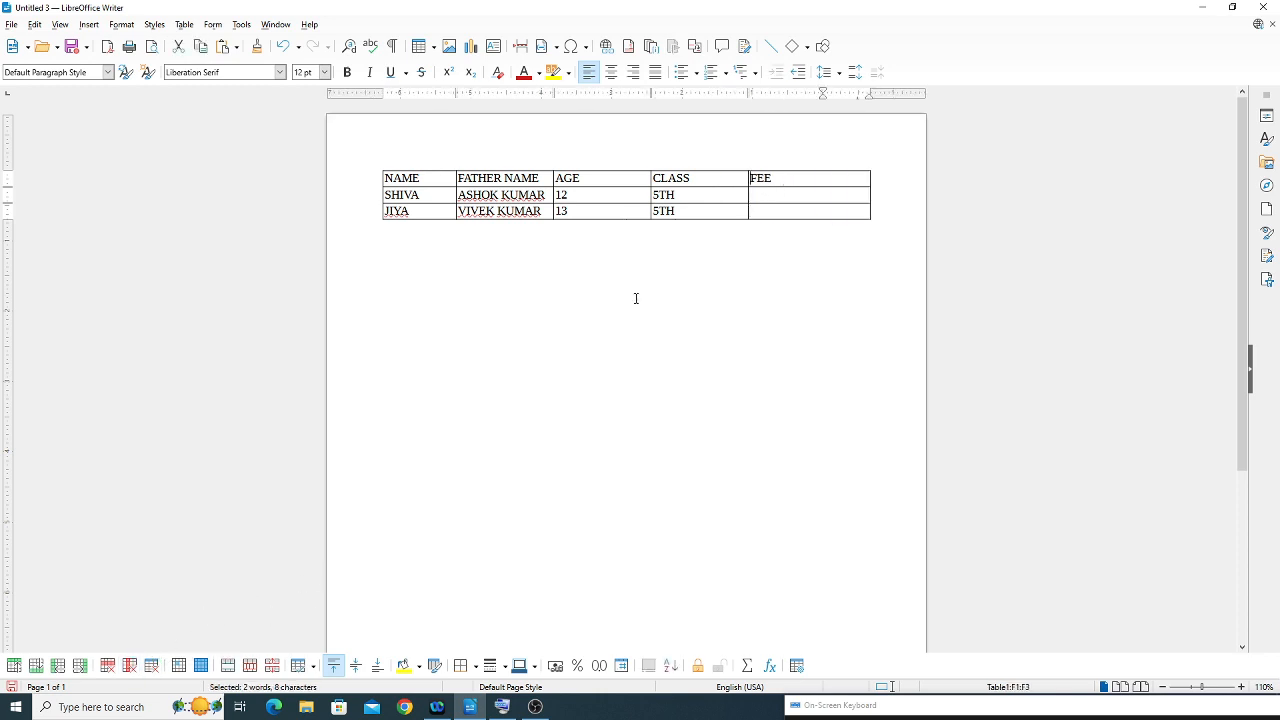
mouse_move(770, 178)
left_mouse_down()
mouse_move(748, 177)
mouse_move(835, 182)
mouse_move(750, 178)
left_mouse_up()
left_click(750, 178)
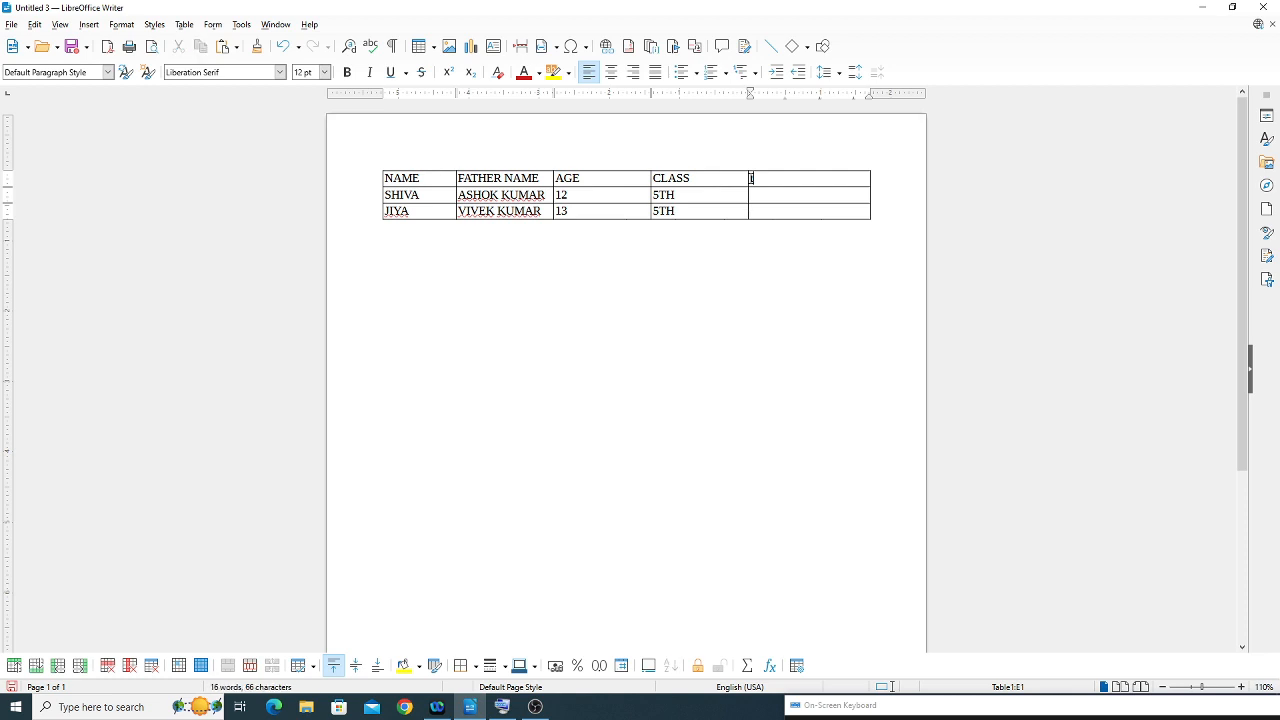
type("TOTAL")
- Replace the CLASS heading with MATH
left_click_drag(692, 178, 655, 178)
type("BITH")
key("BackSpace")
key("BackSpace")
type("M")
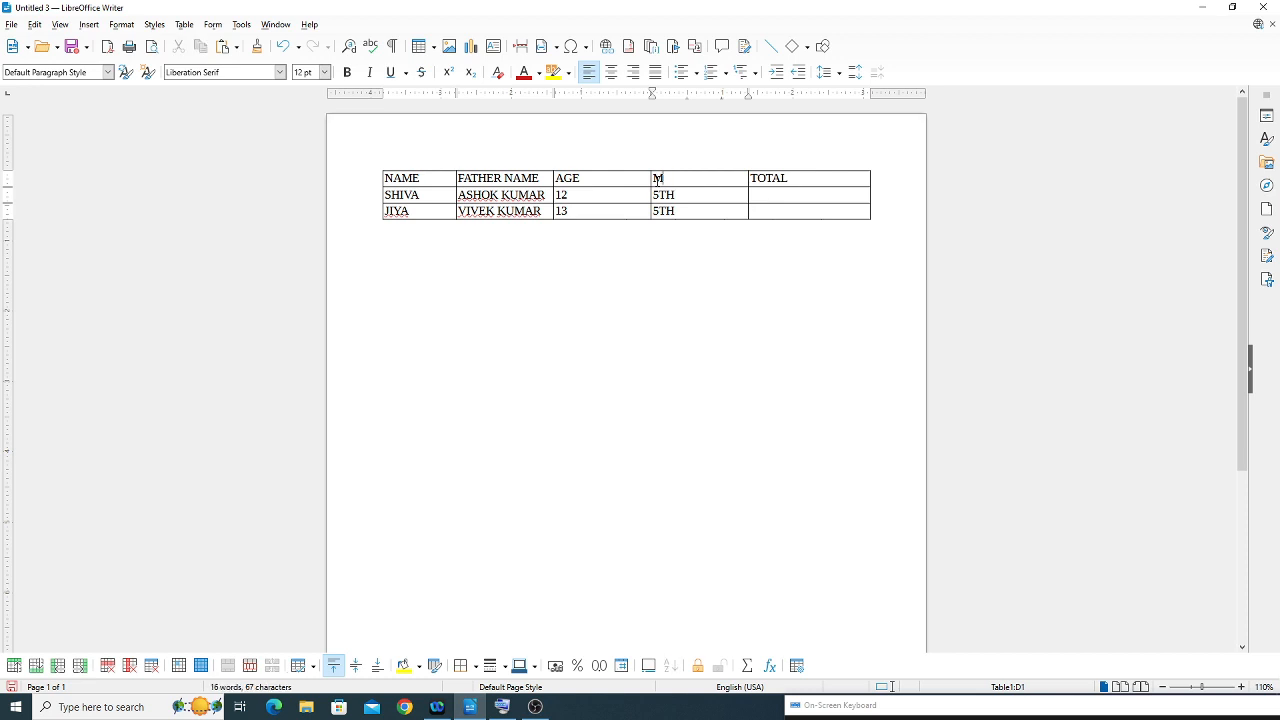
type("ATH")
- Replace the 5TH entries under MATH with the marks 45 for the first student and 58 for the second
key("BackSpace")
key("BackSpace")
key("BackSpace")
type("45")
key("Down")
key("BackSpace")
key("BackSpace")
key("Delete")
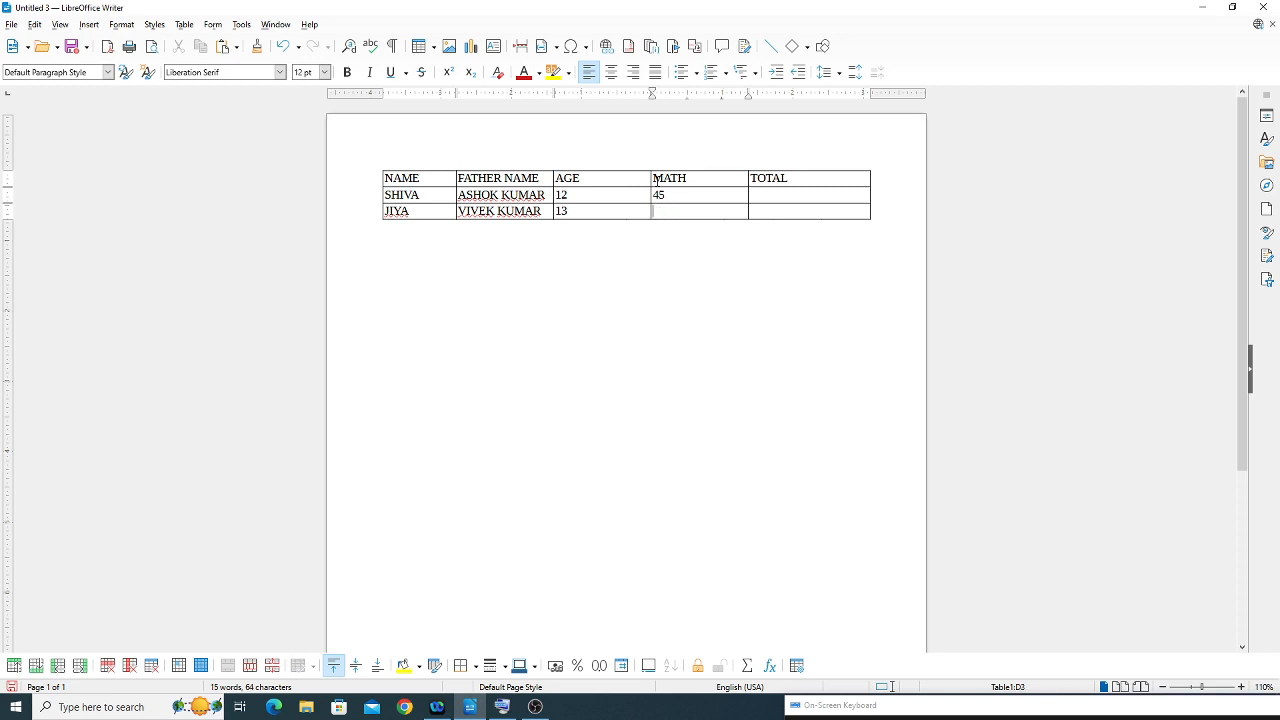
type("58")
- Turn the AGE column into HINDI, replacing its values with 85 for the first student and 60 for the second
key("Left")
key("BackSpace")
key("BackSpace")
type("85")
key("BackSpace")
key("BackSpace")
type("60")
left_click_drag(582, 178, 555, 178)
type("HINDI")
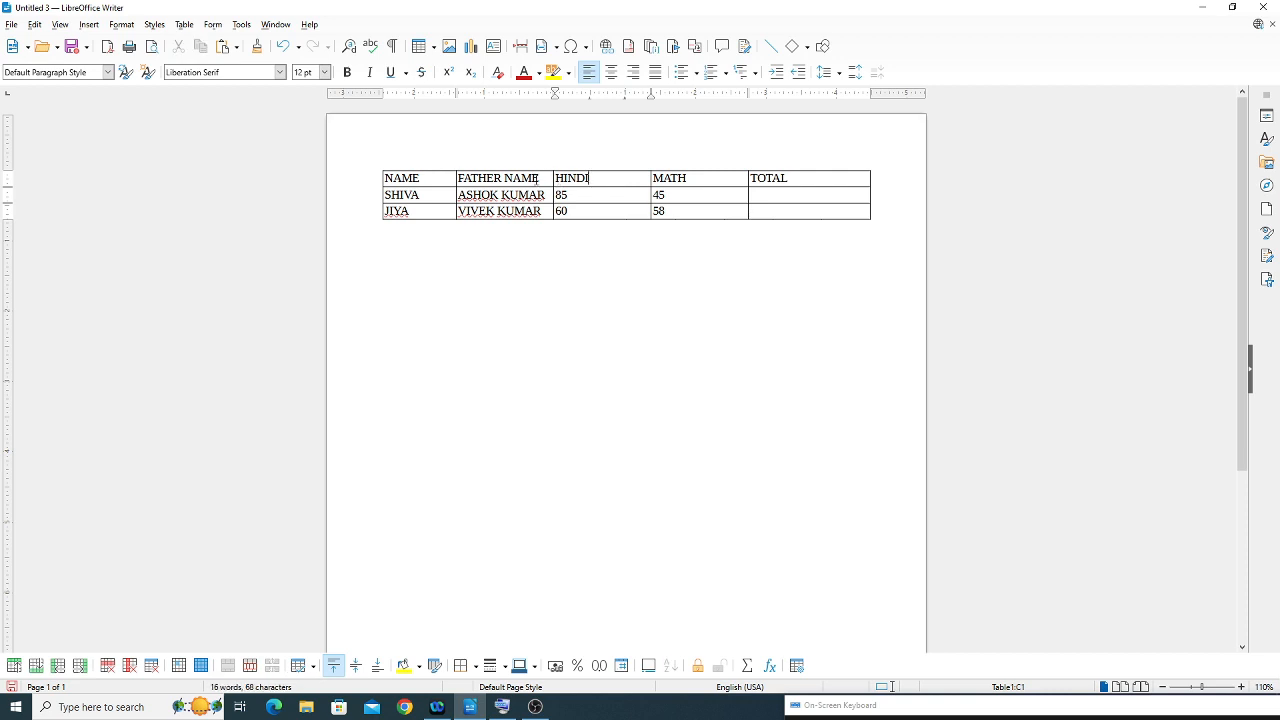
- Replace the FATHER NAME heading with SCIENCE and enter 44 as the first student's mark
left_click_drag(540, 178, 458, 178)
type("SC")
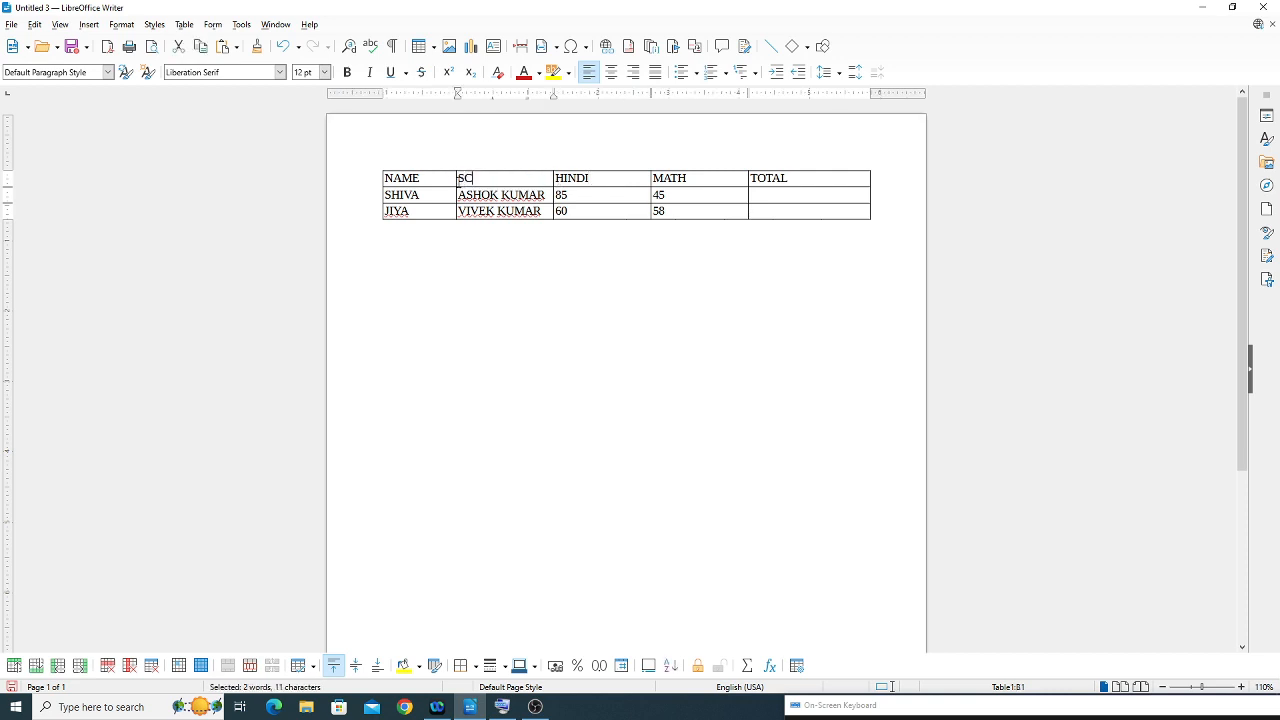
type("IENCE")
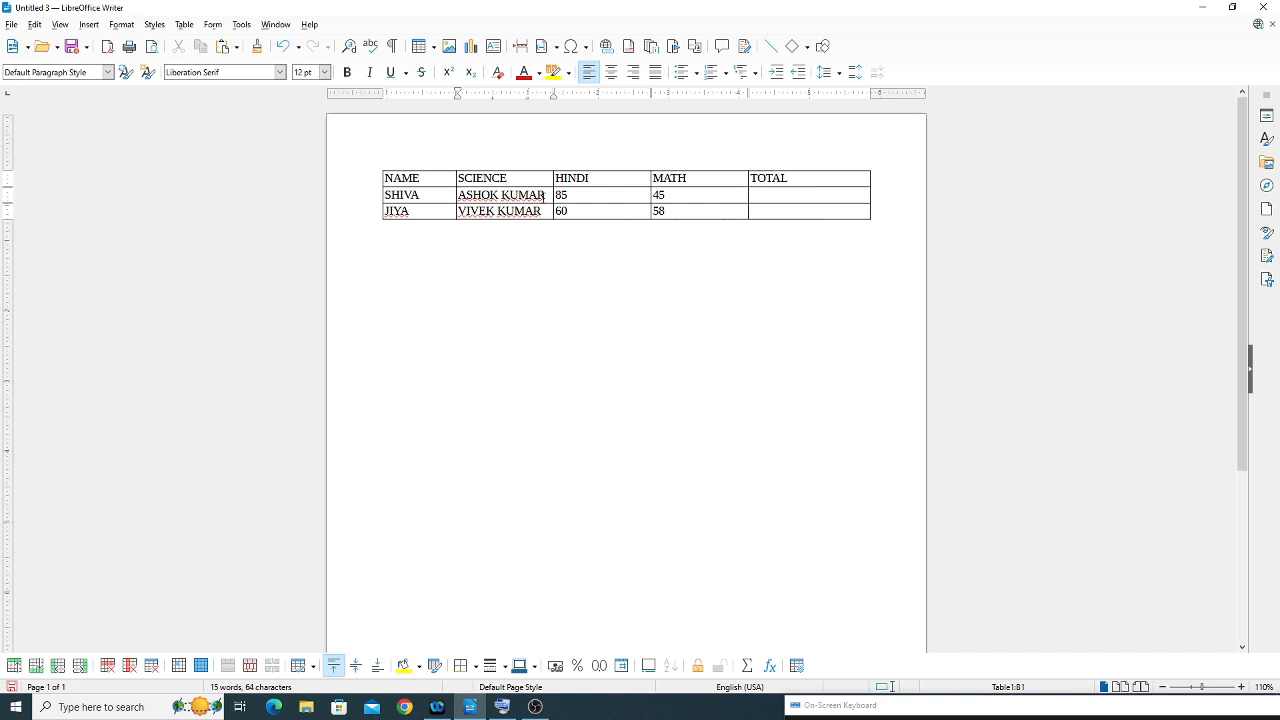
left_click_drag(544, 195, 459, 195)
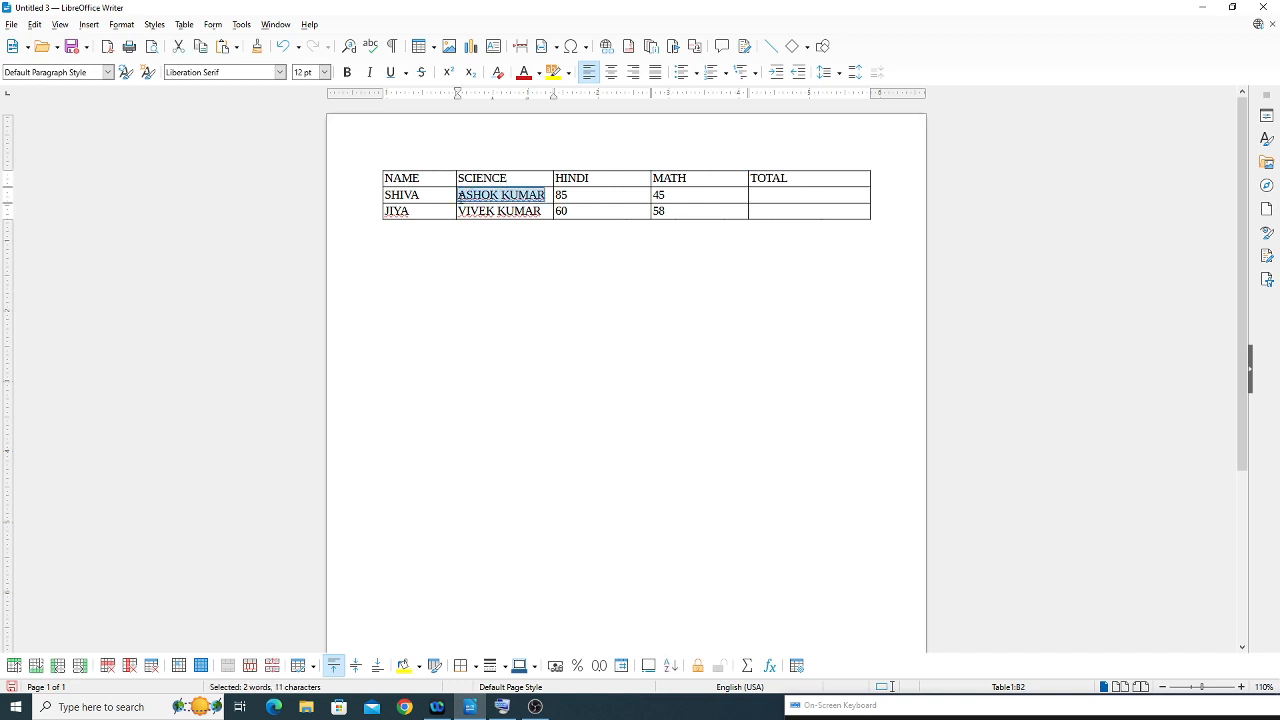
type("44")
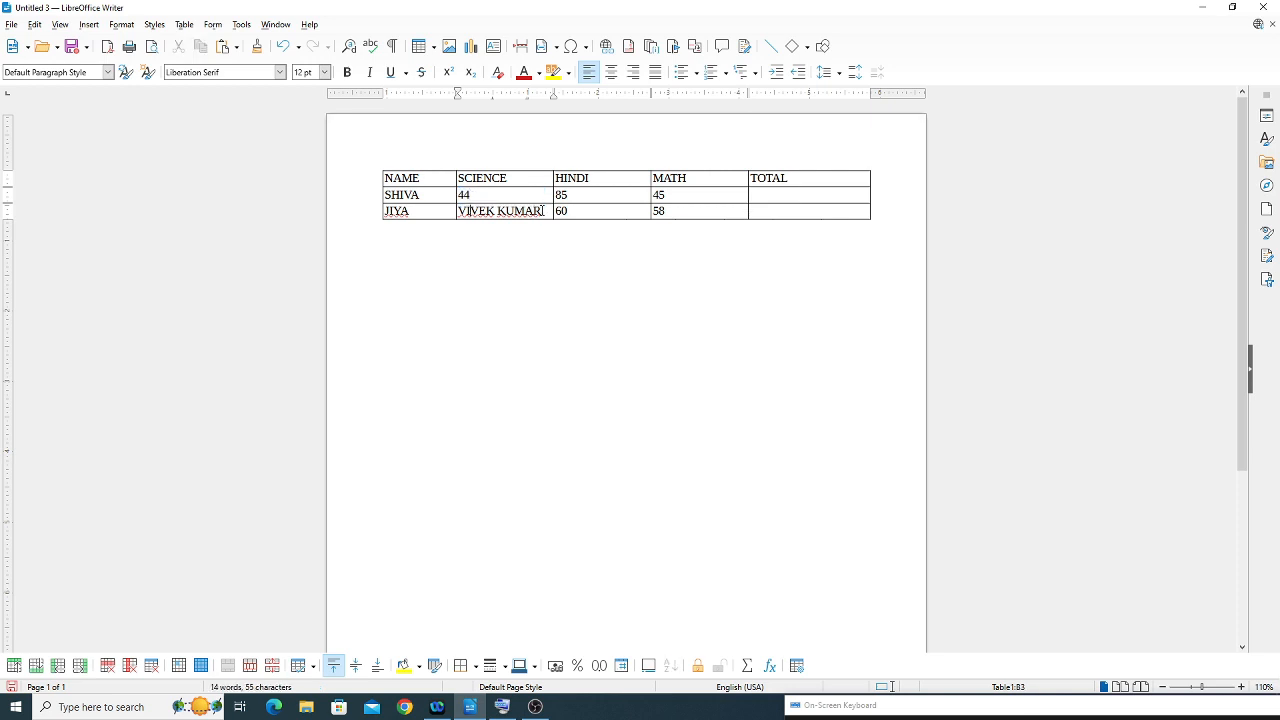
- Replace the second student's entry under SCIENCE with the mark 74
left_click_drag(544, 211, 461, 215)
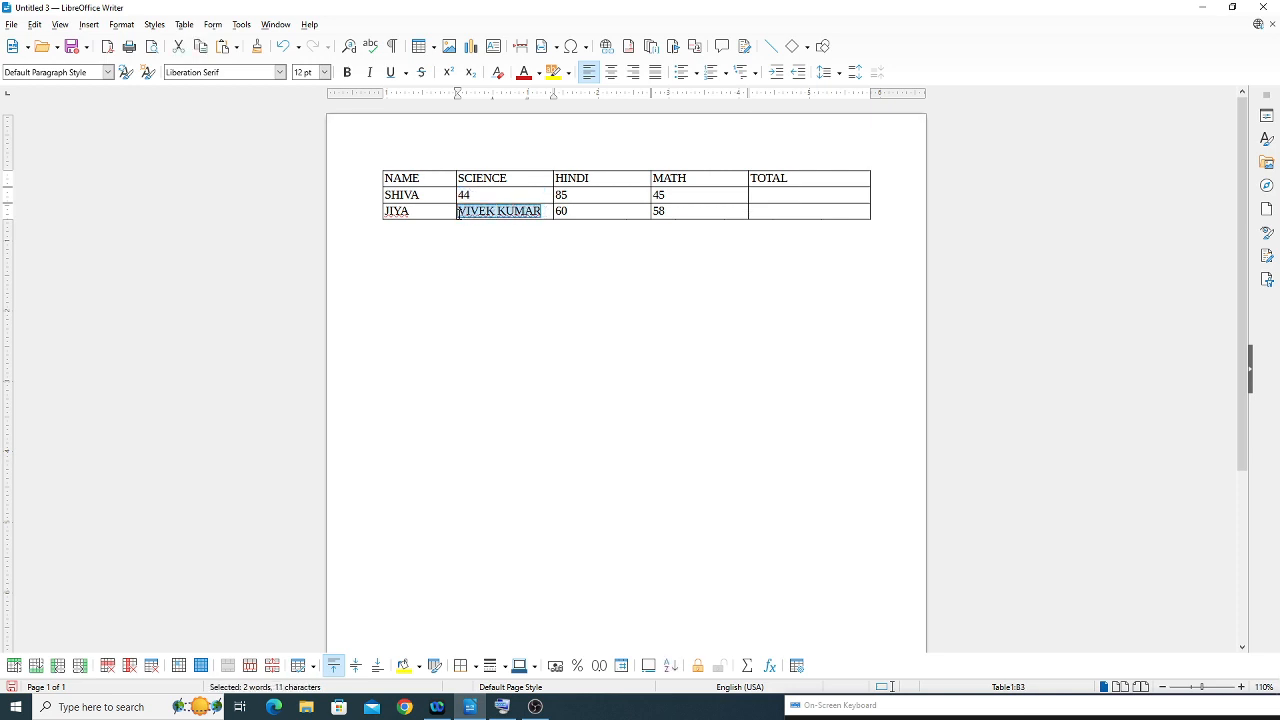
type("74")
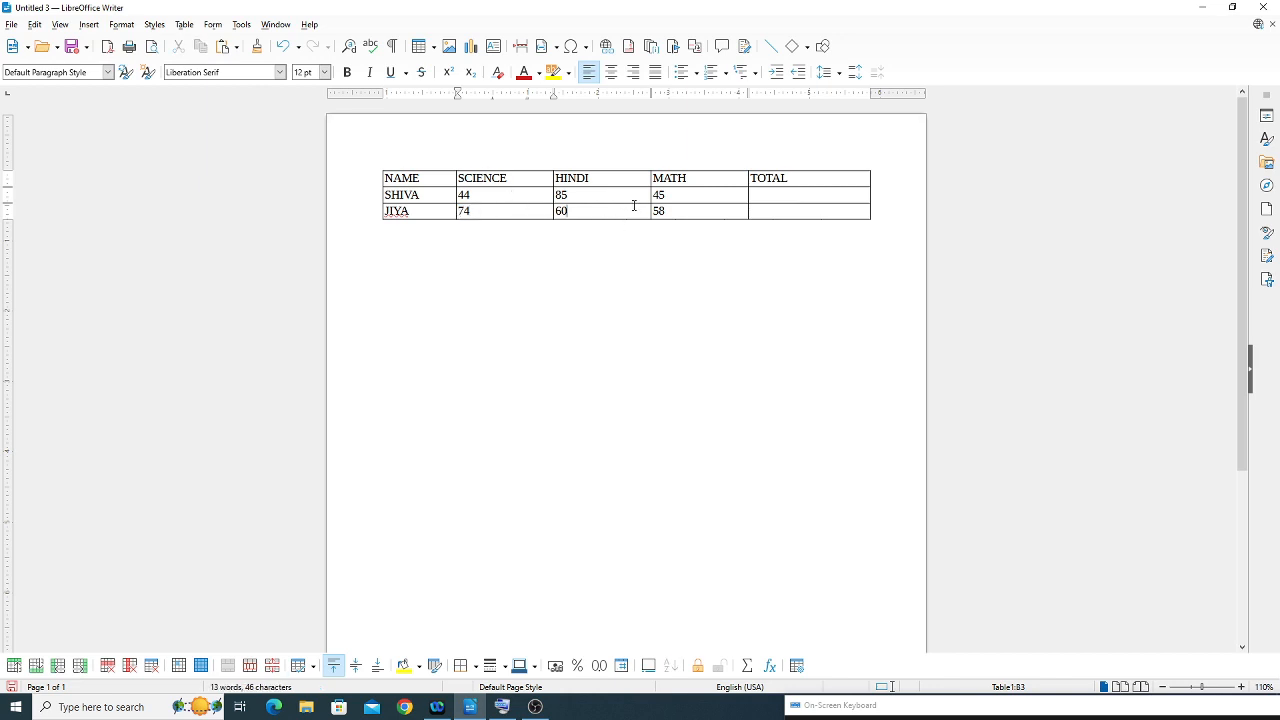
- Start a table formula in the first student's empty TOTAL cell, E2
left_click(760, 199)
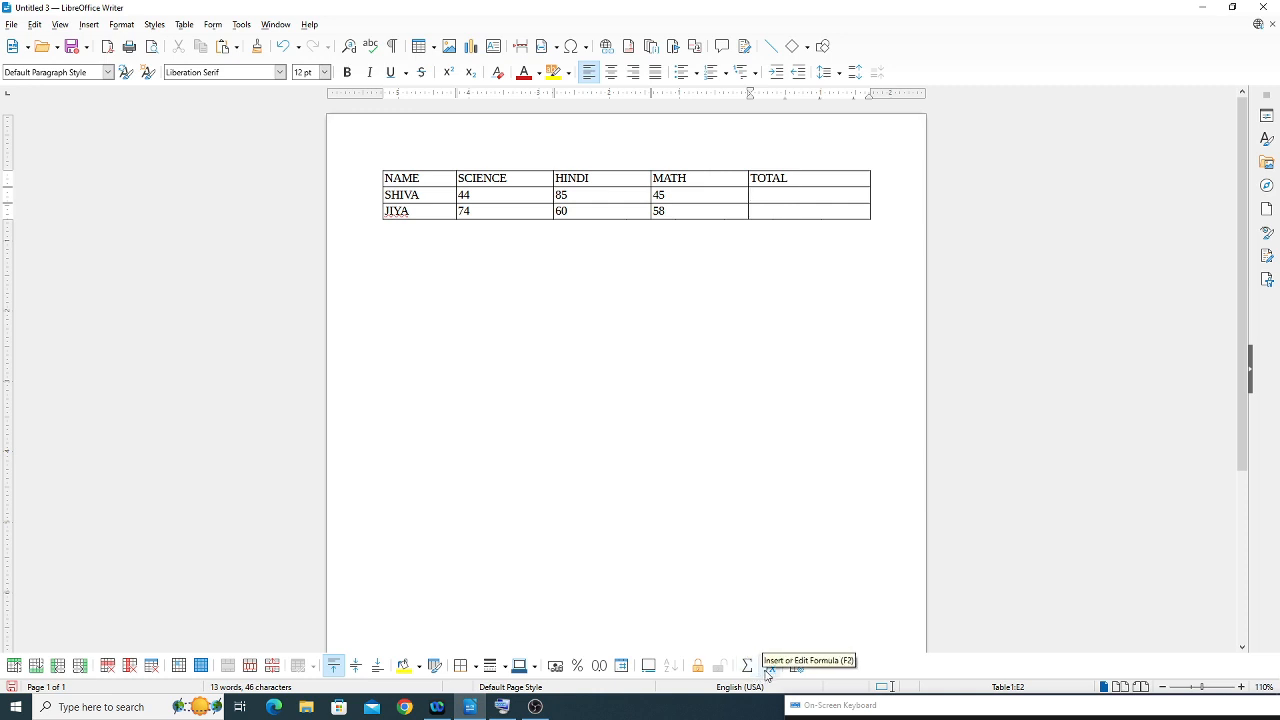
left_click(184, 24)
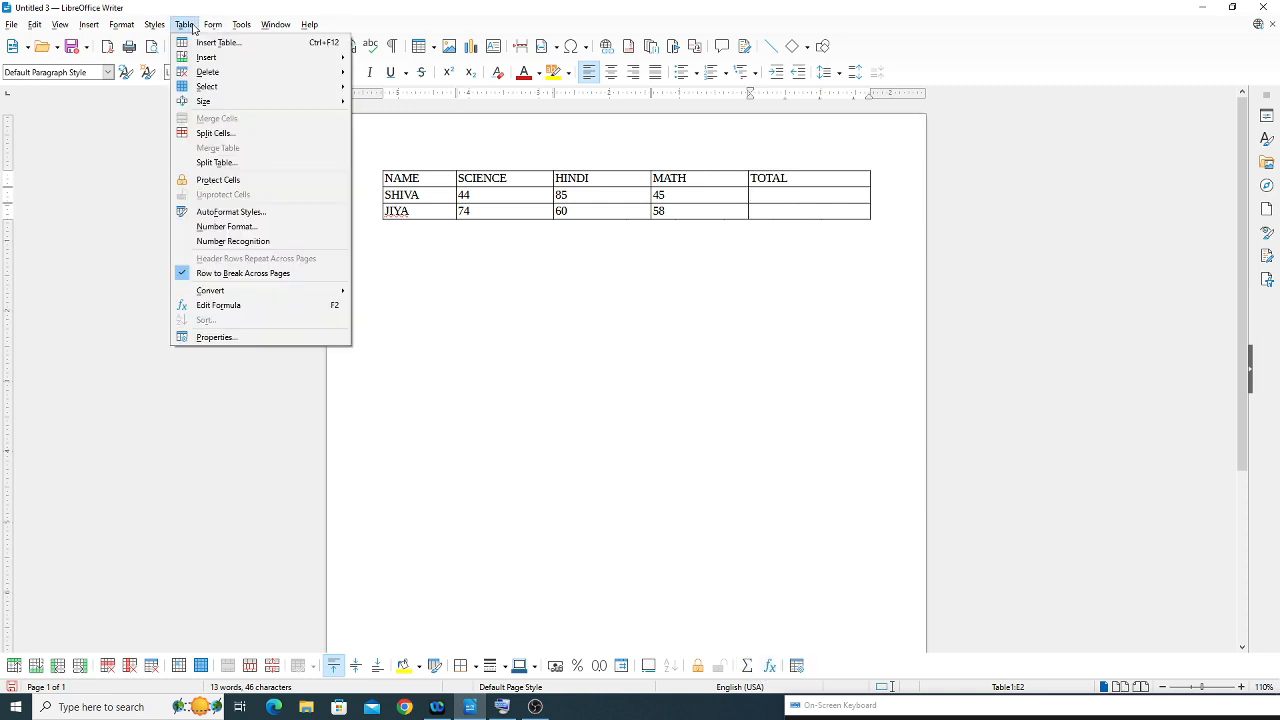
left_click(227, 308)
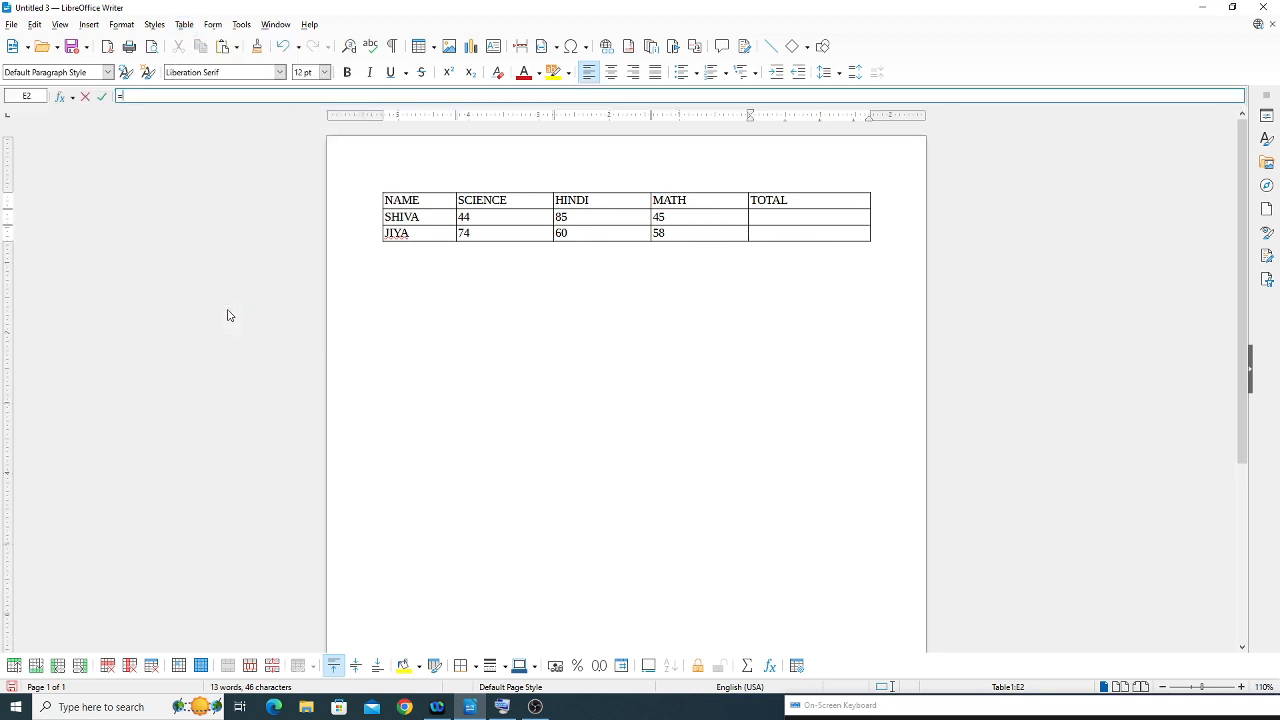
left_click(774, 218)
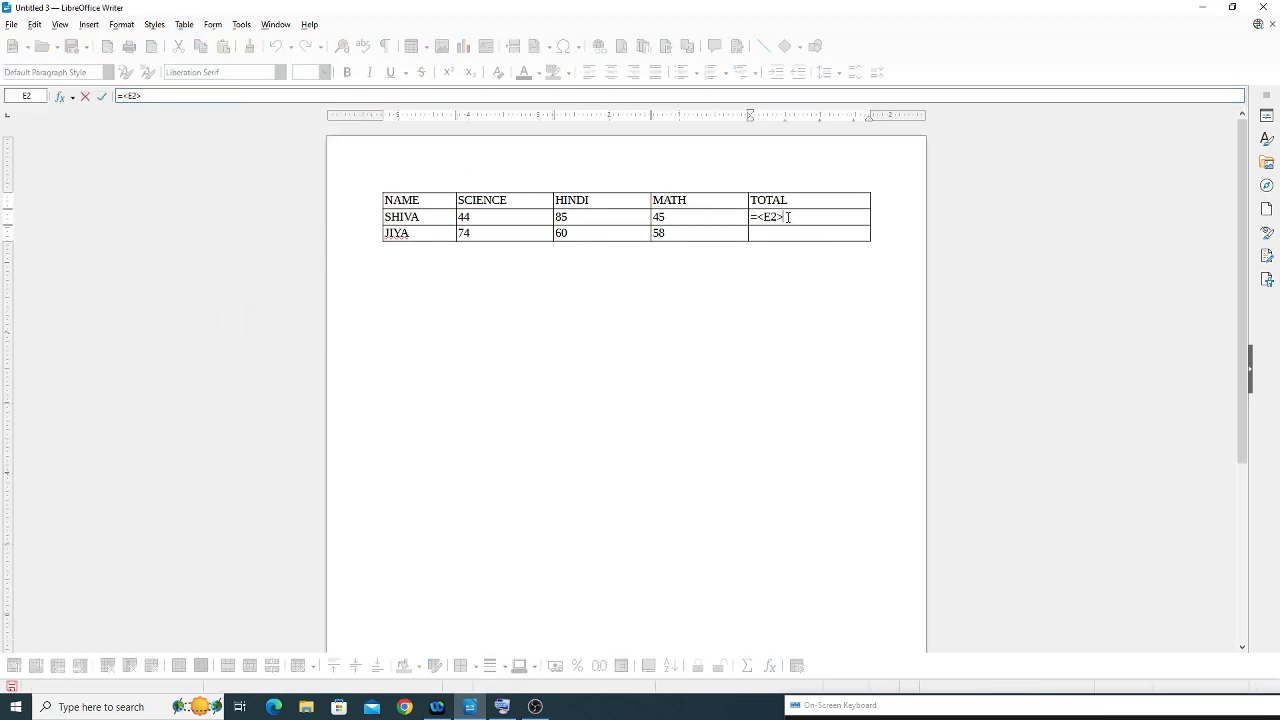
type("SUM")
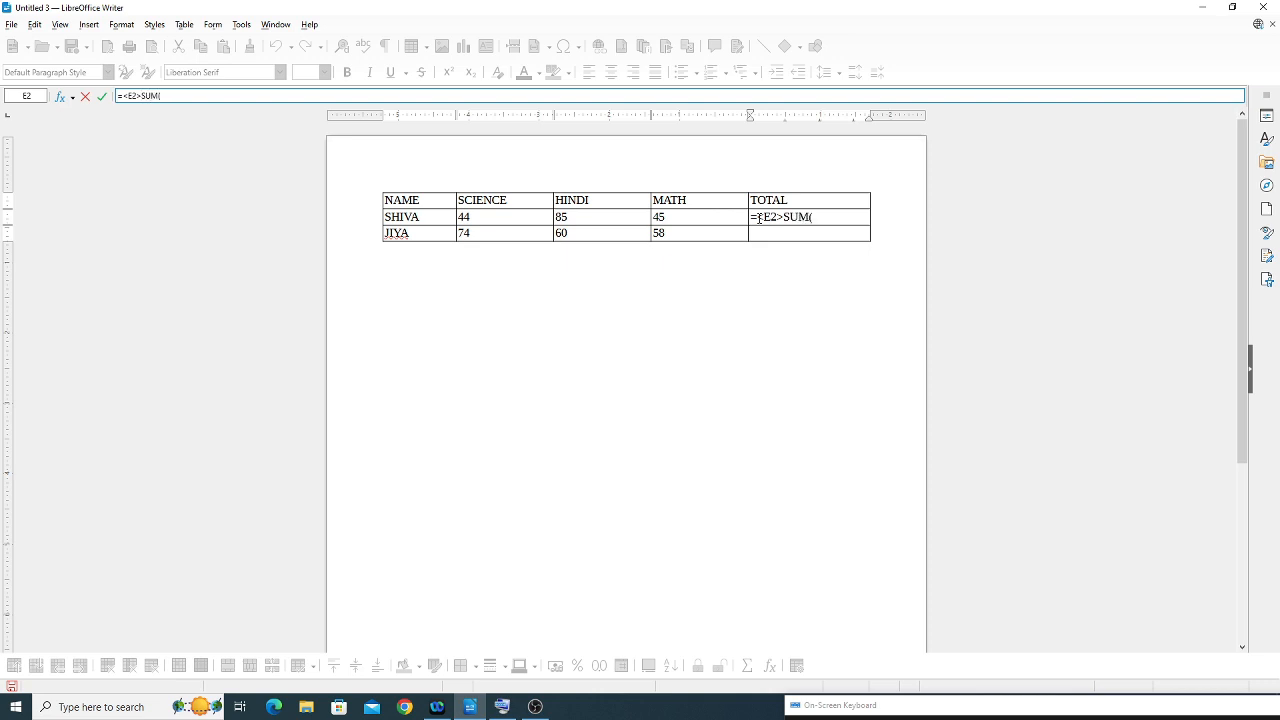
type("(")
left_click_drag(465, 217, 688, 215)
left_click(784, 217)
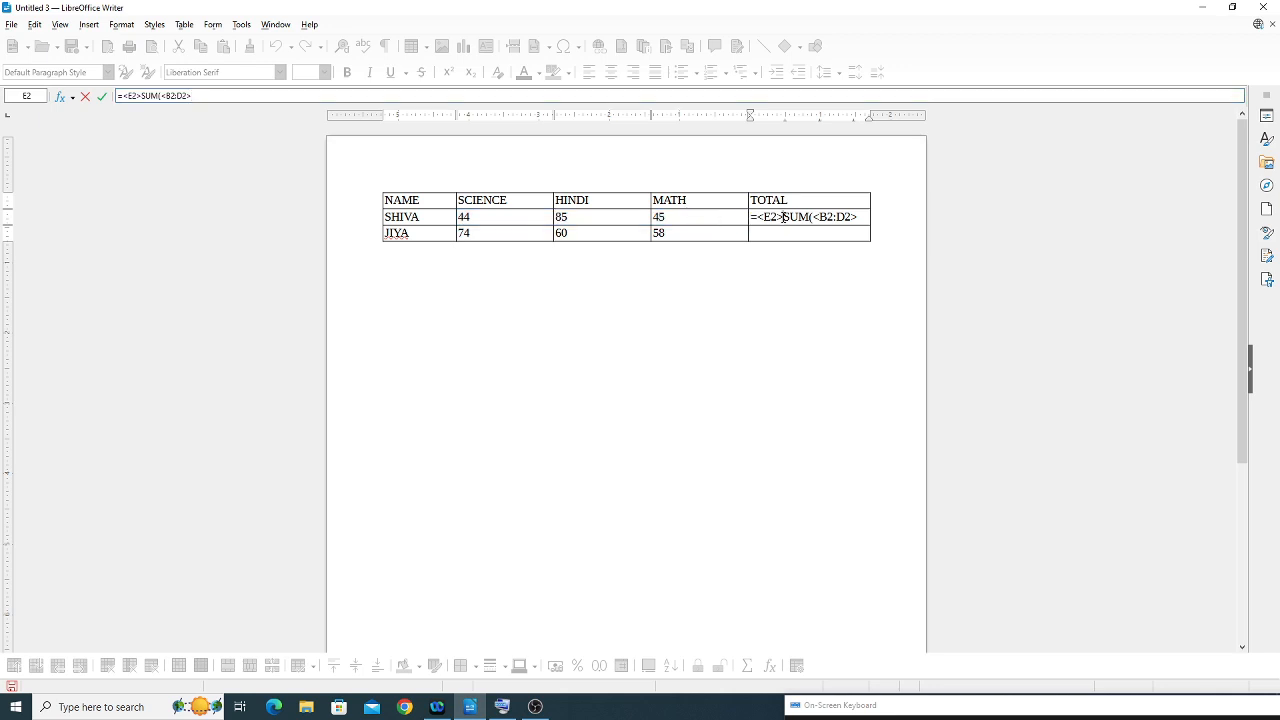
key("BackSpace")
key("BackSpace")
key("BackSpace")
key("BackSpace")
key("BackSpace")
key("BackSpace")
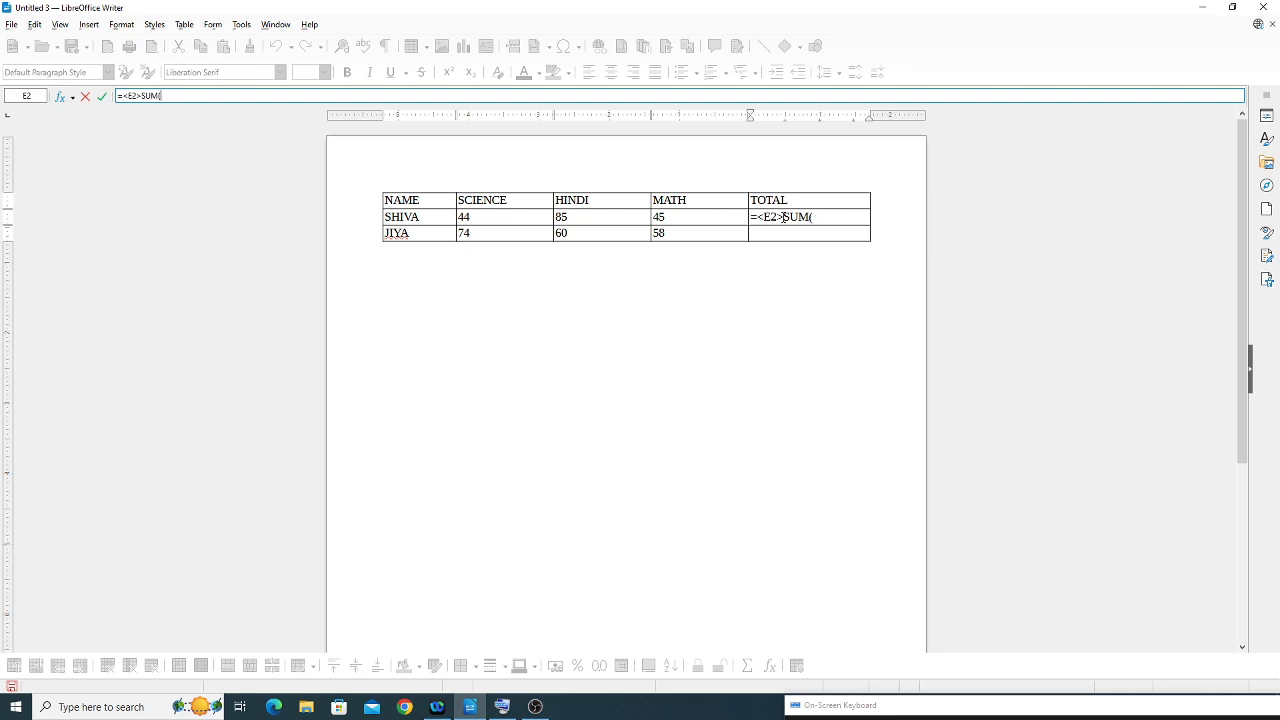
key("BackSpace")
key("BackSpace")
key("BackSpace")
key("BackSpace")
key("BackSpace")
key("BackSpace")
- Total the first student's SCIENCE, HINDI and MATH marks in the TOTAL cell with =SUM(<B2:D2>)
type("SUM")
left_click(465, 216)
left_click_drag(465, 216, 671, 218)
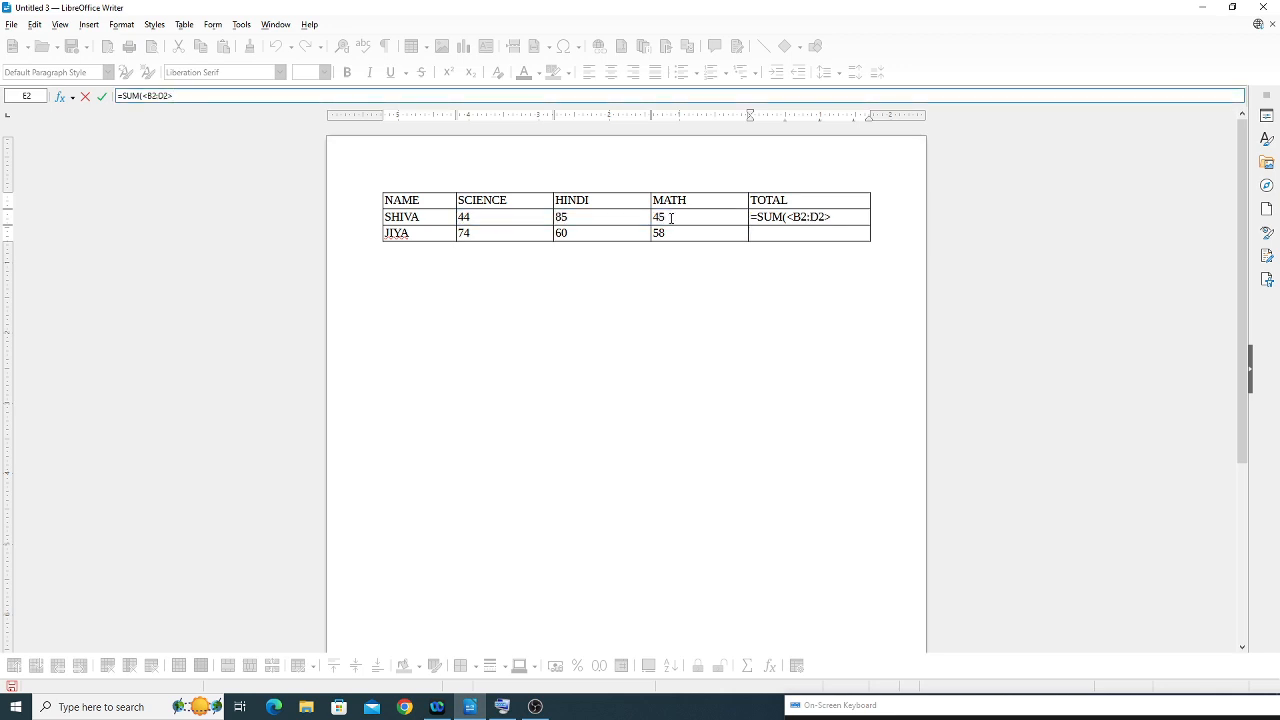
key("Return")
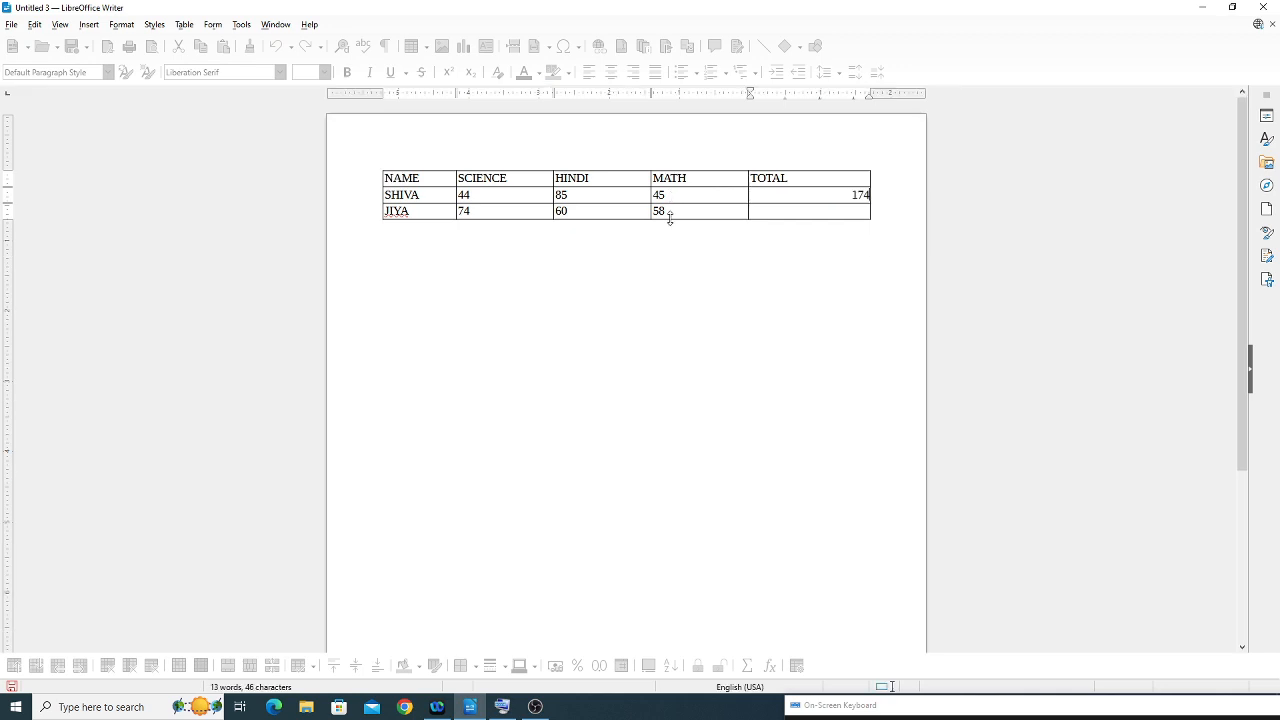
- Total the second student's three marks in cell E3 with the formula =SUM(<B3:D3>)
left_click(799, 212)
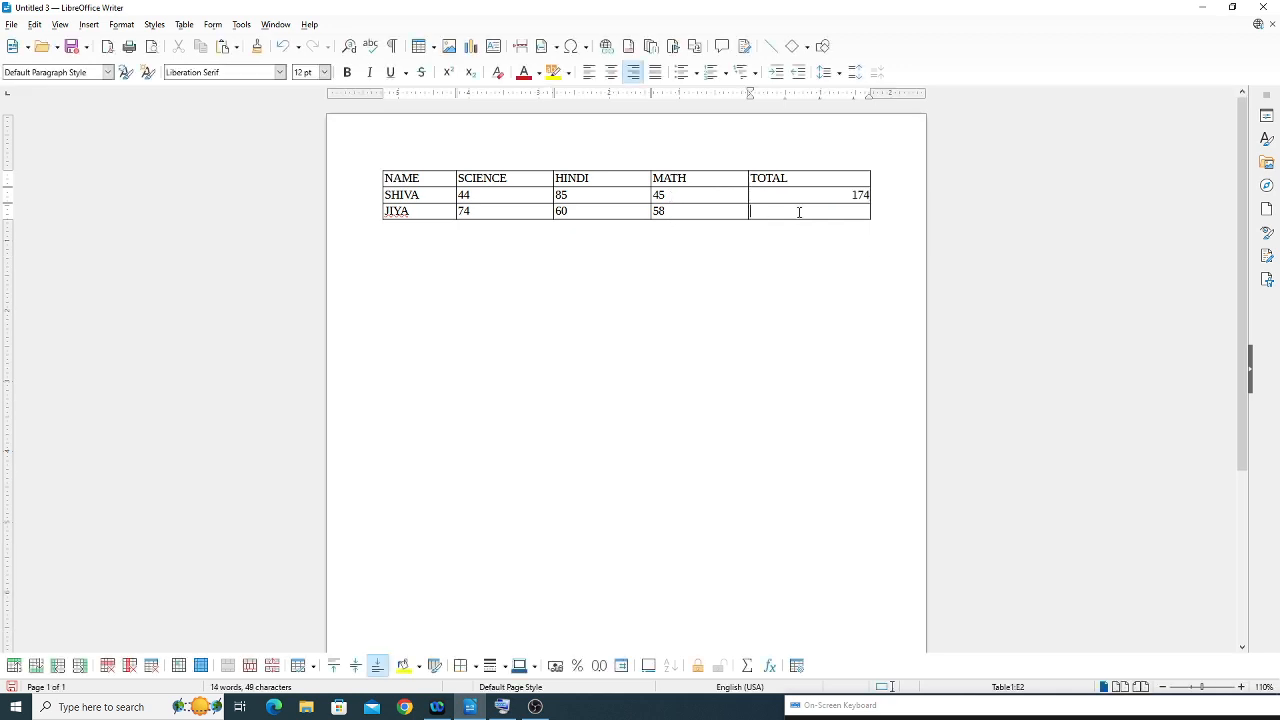
key("F2")
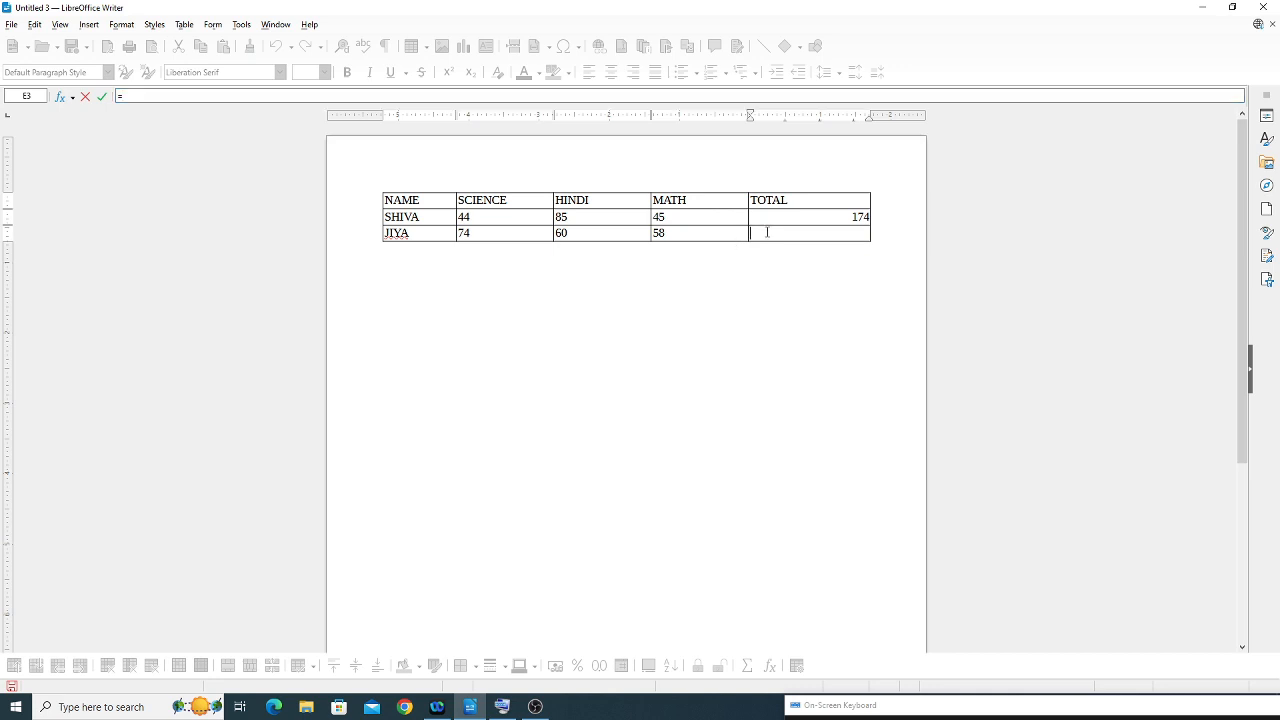
left_click(767, 232)
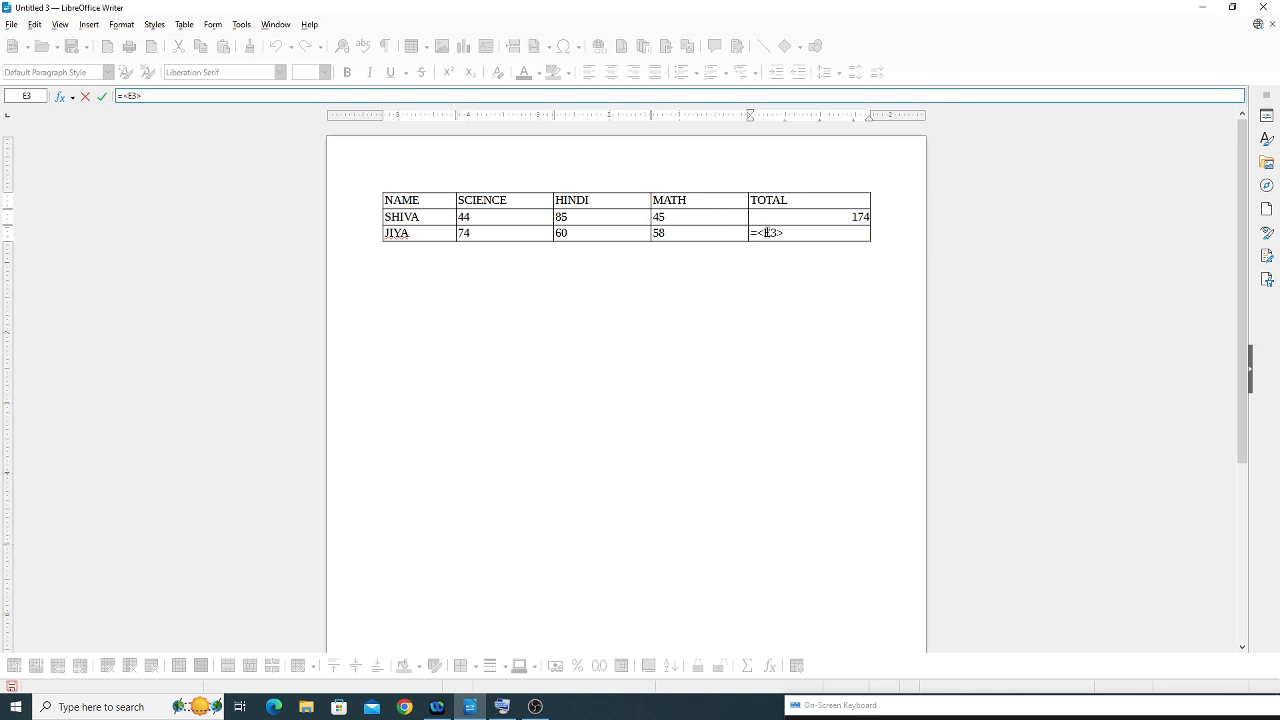
key("BackSpace")
key("BackSpace")
key("BackSpace")
key("BackSpace")
type("SUM")
left_click_drag(468, 233, 676, 235)
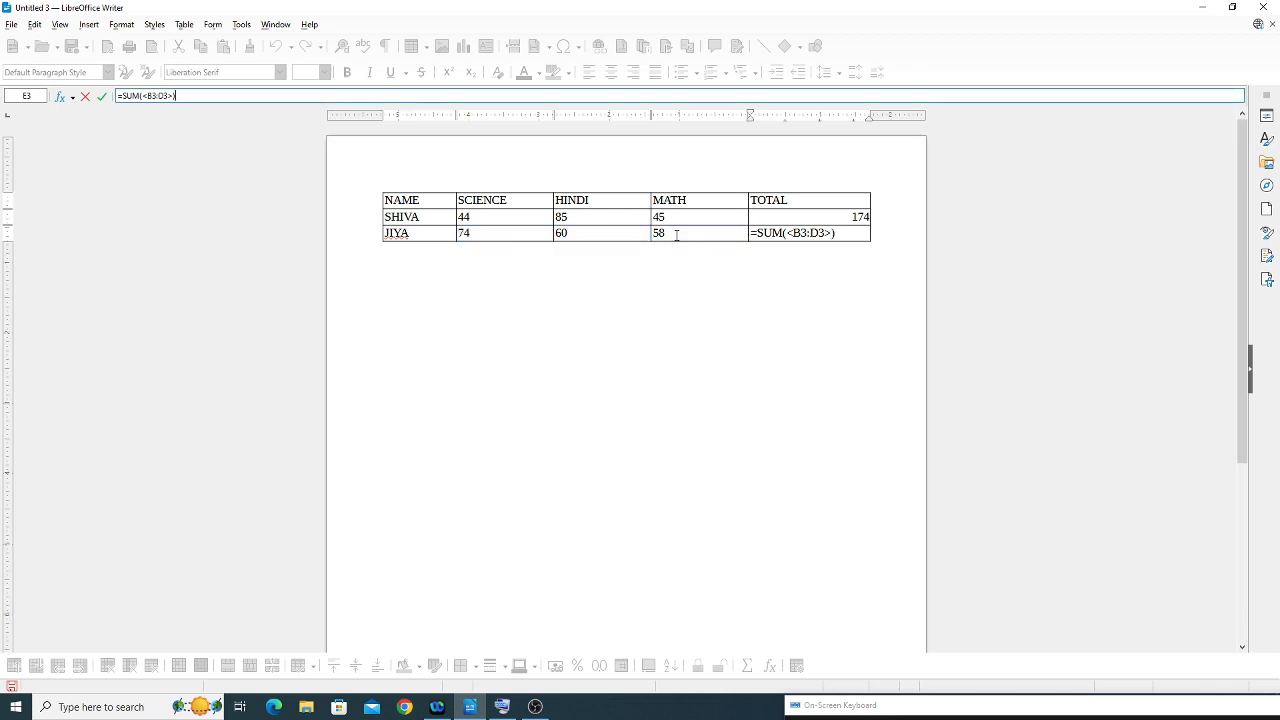
type(")")
key("Return")
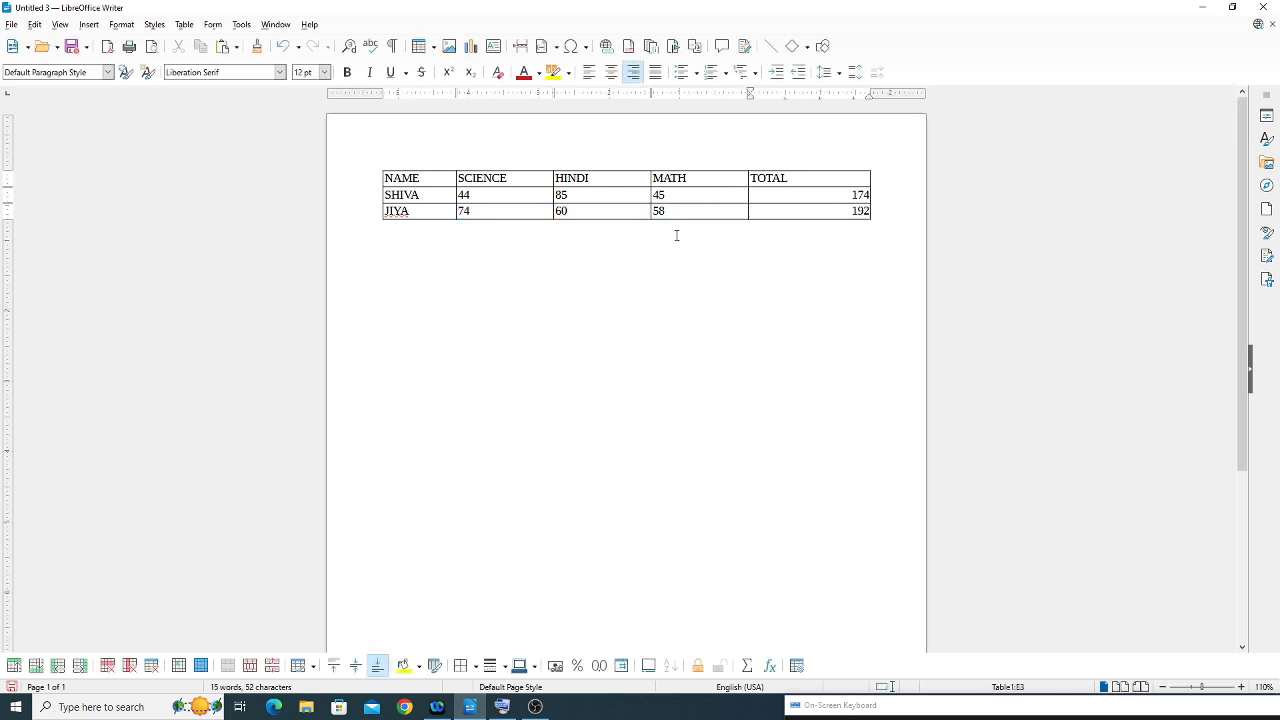
- Change the function in the first student's TOTAL formula to MAX, keeping the range B2:D2
left_click(831, 197)
mouse_move(829, 191)
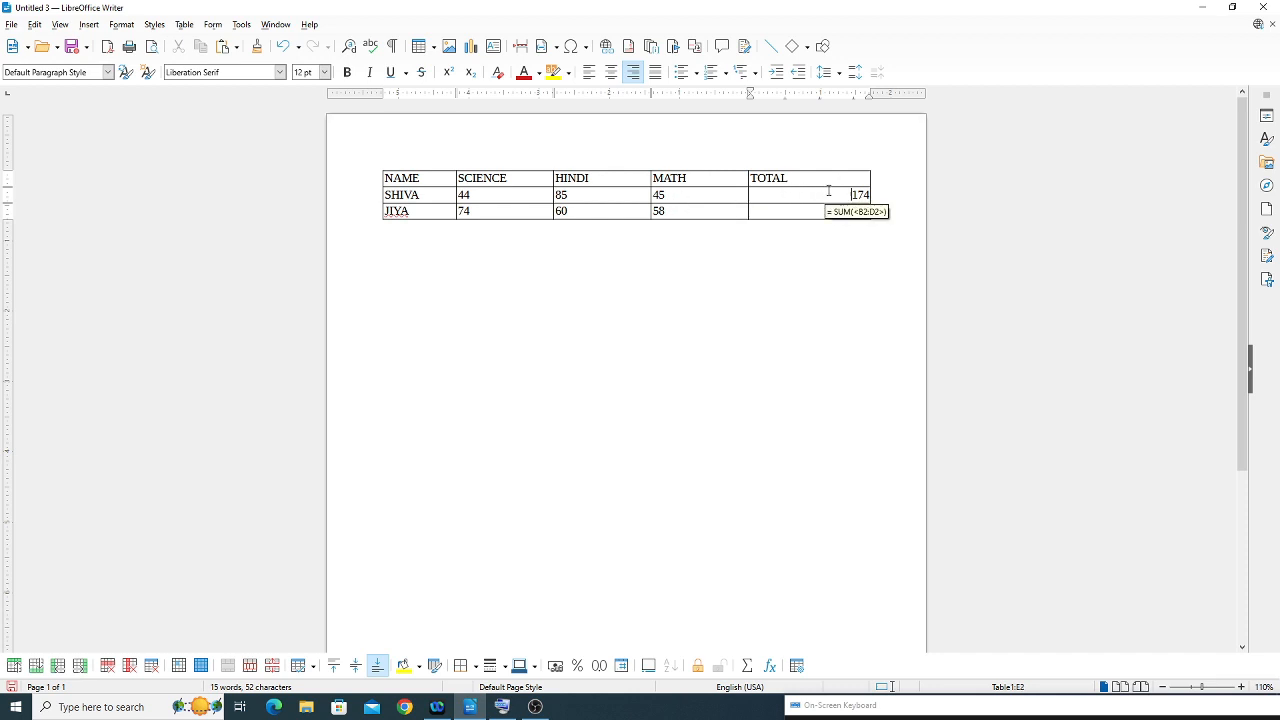
key("F2")
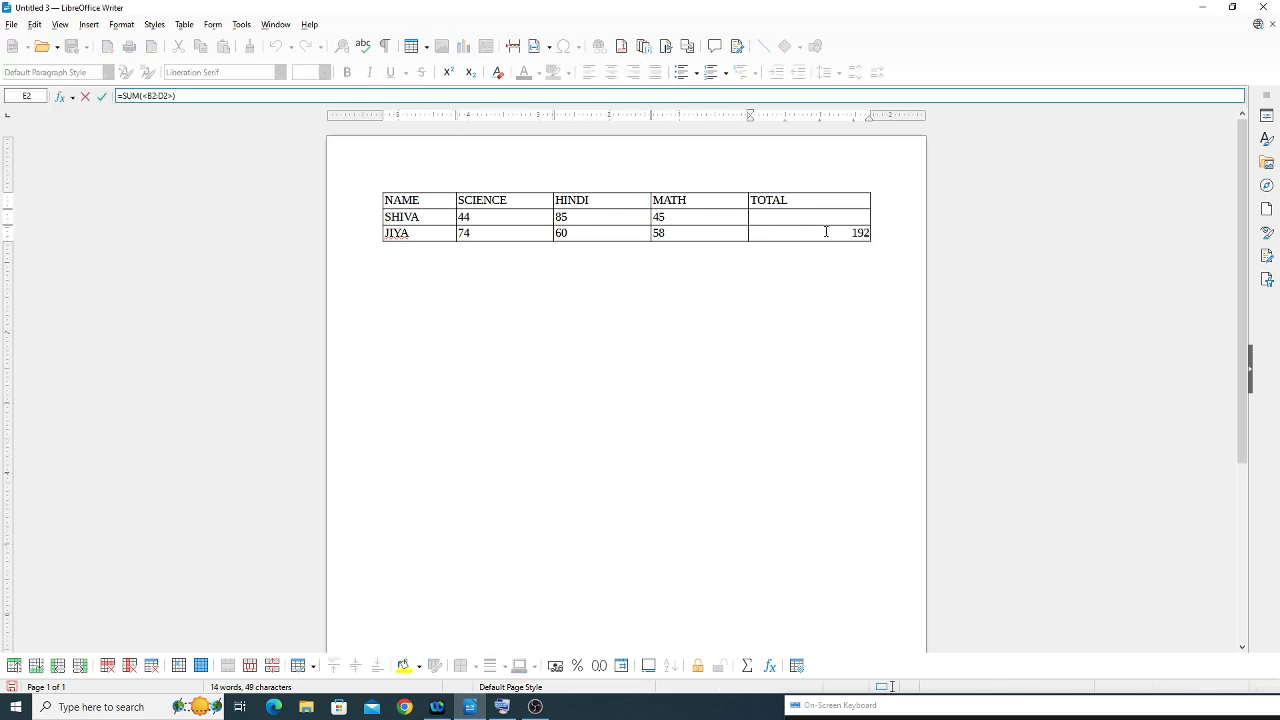
left_click_drag(137, 95, 124, 92)
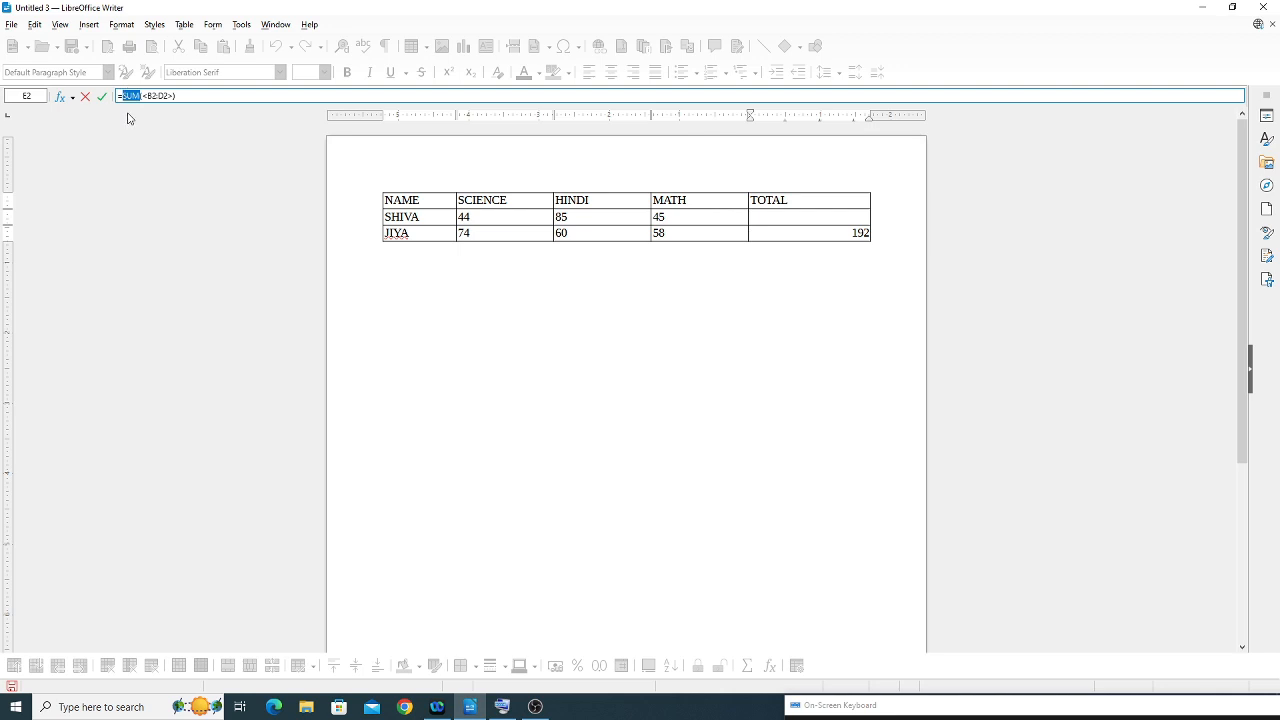
type("MAX")
key("Return")
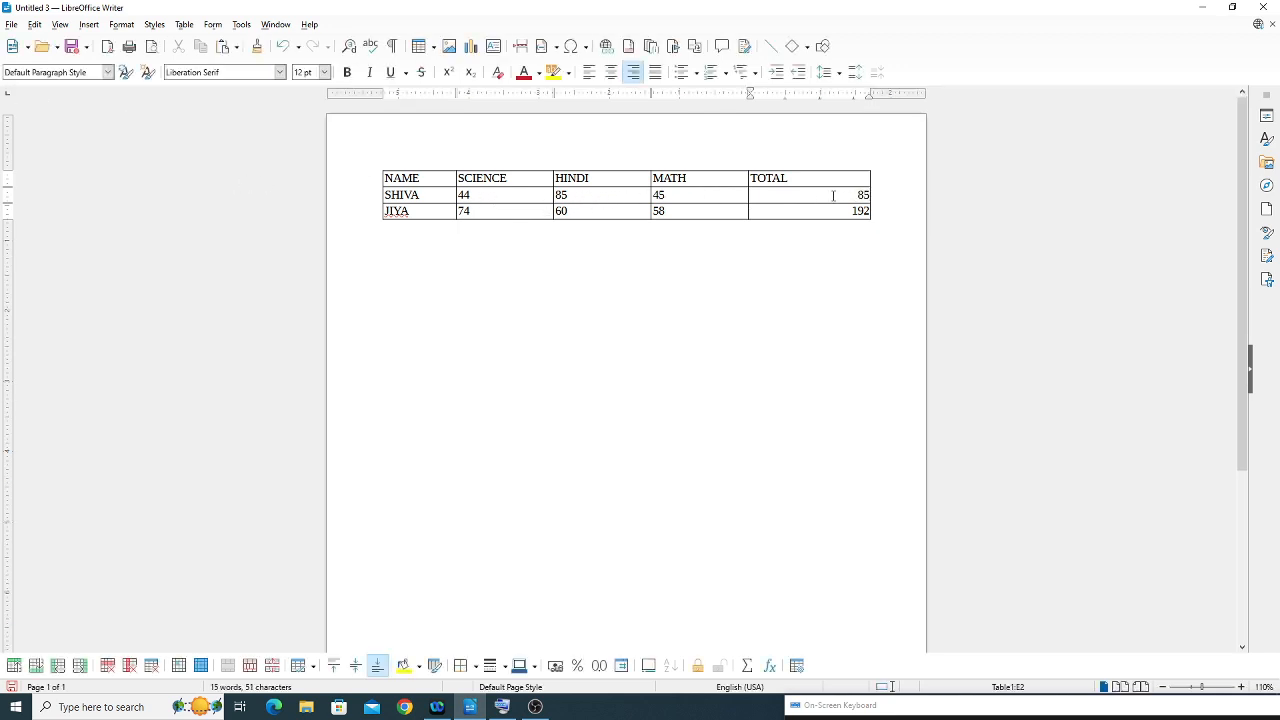
- Change the function in the second student's TOTAL formula to MIN, keeping the range B3:D3
double_click(859, 211)
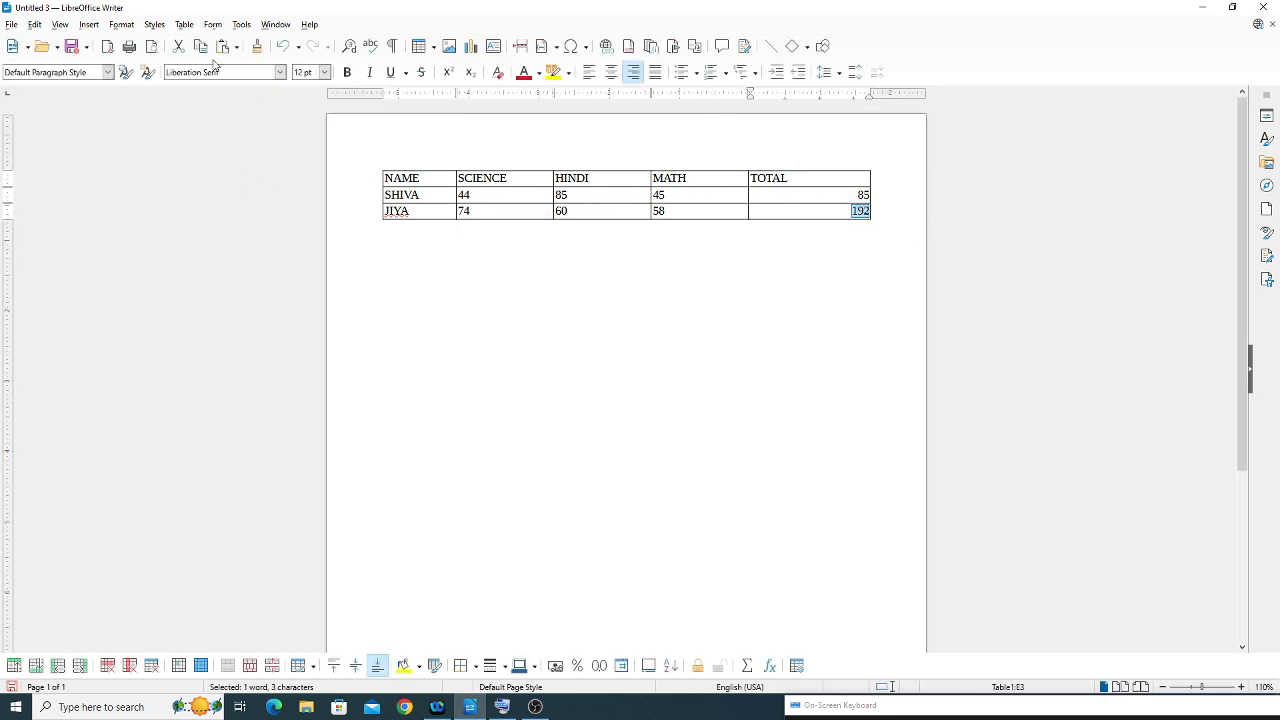
key("F2")
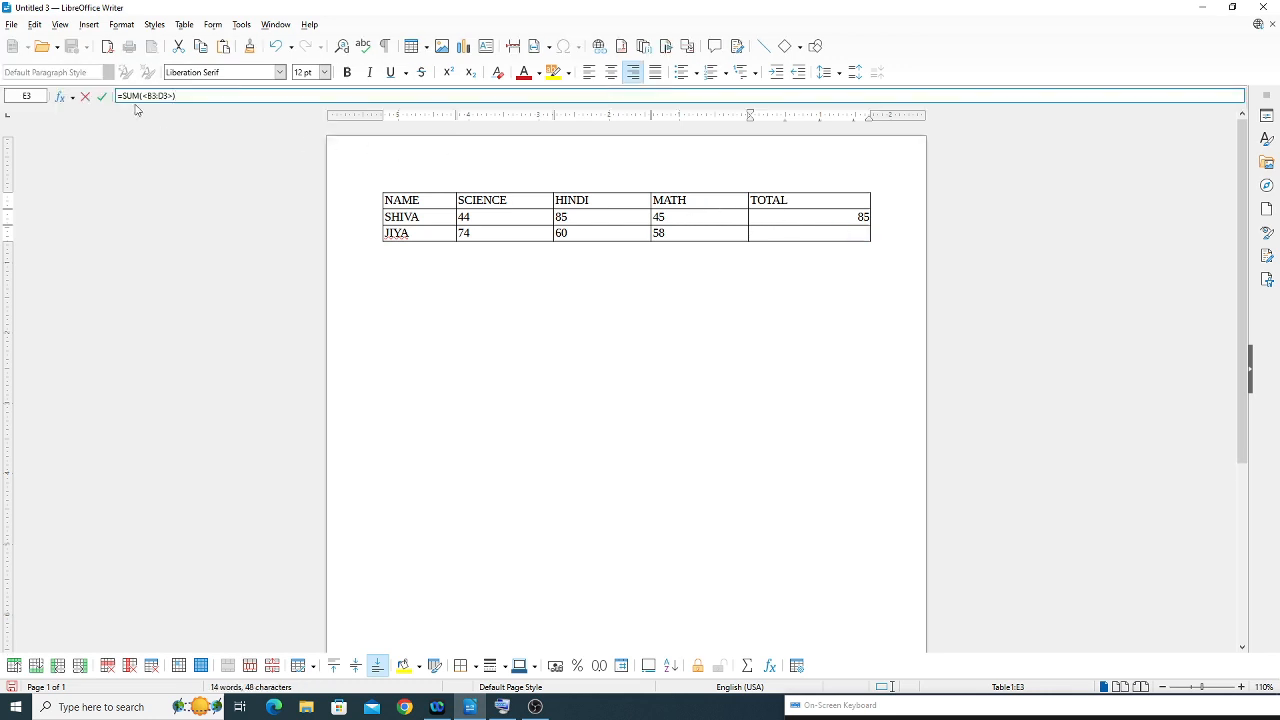
double_click(130, 96)
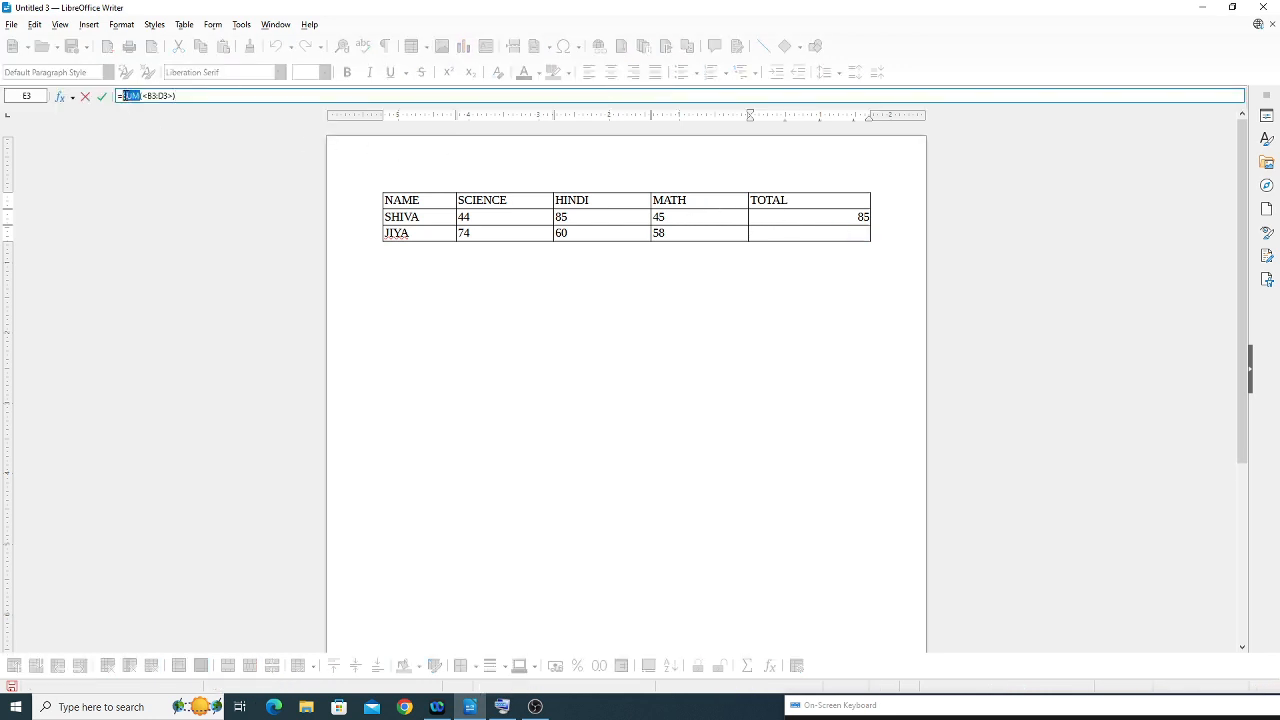
type("MIN")
key("Return")
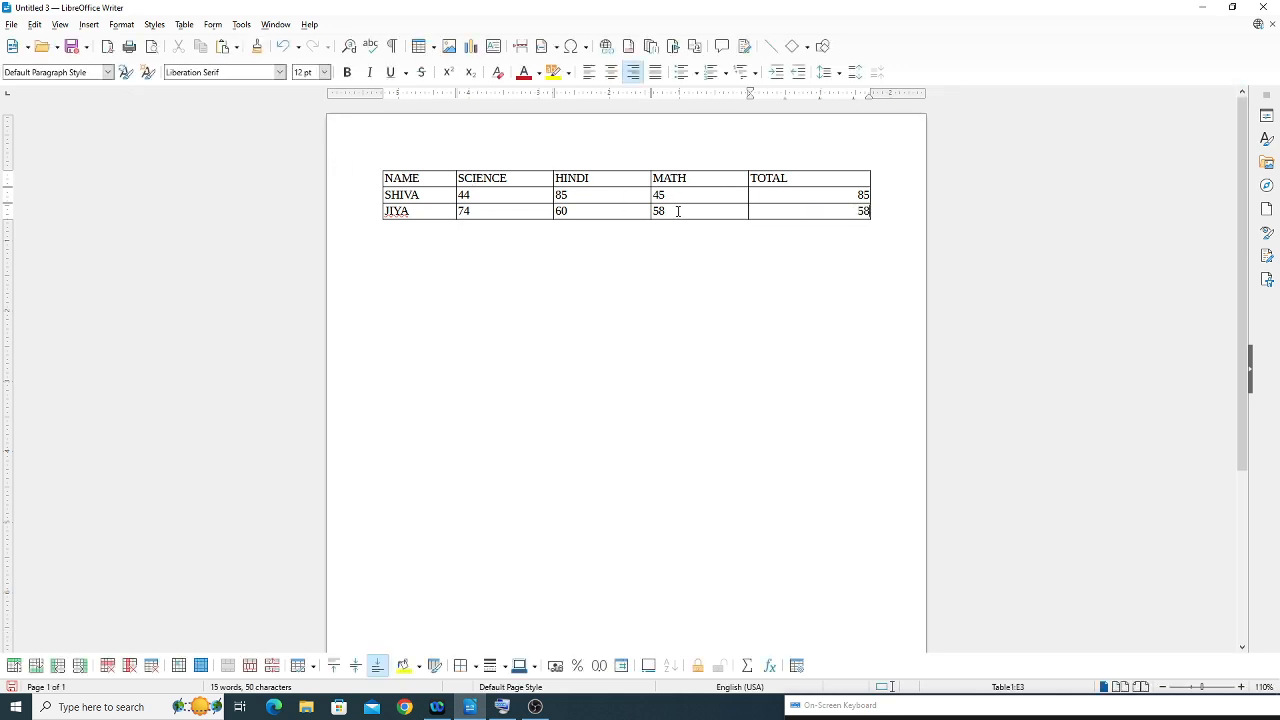
left_click(826, 188)
left_click(816, 211)
left_click(807, 194)
left_click(798, 206)
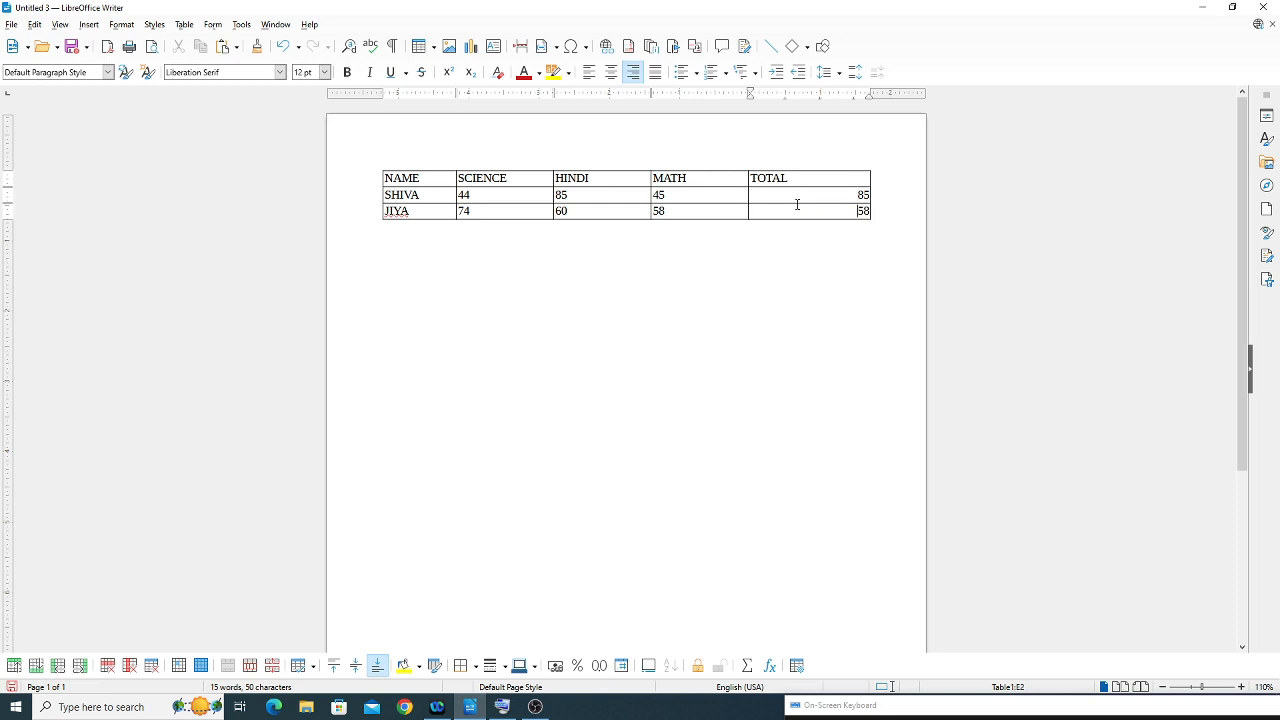
left_click(184, 28)
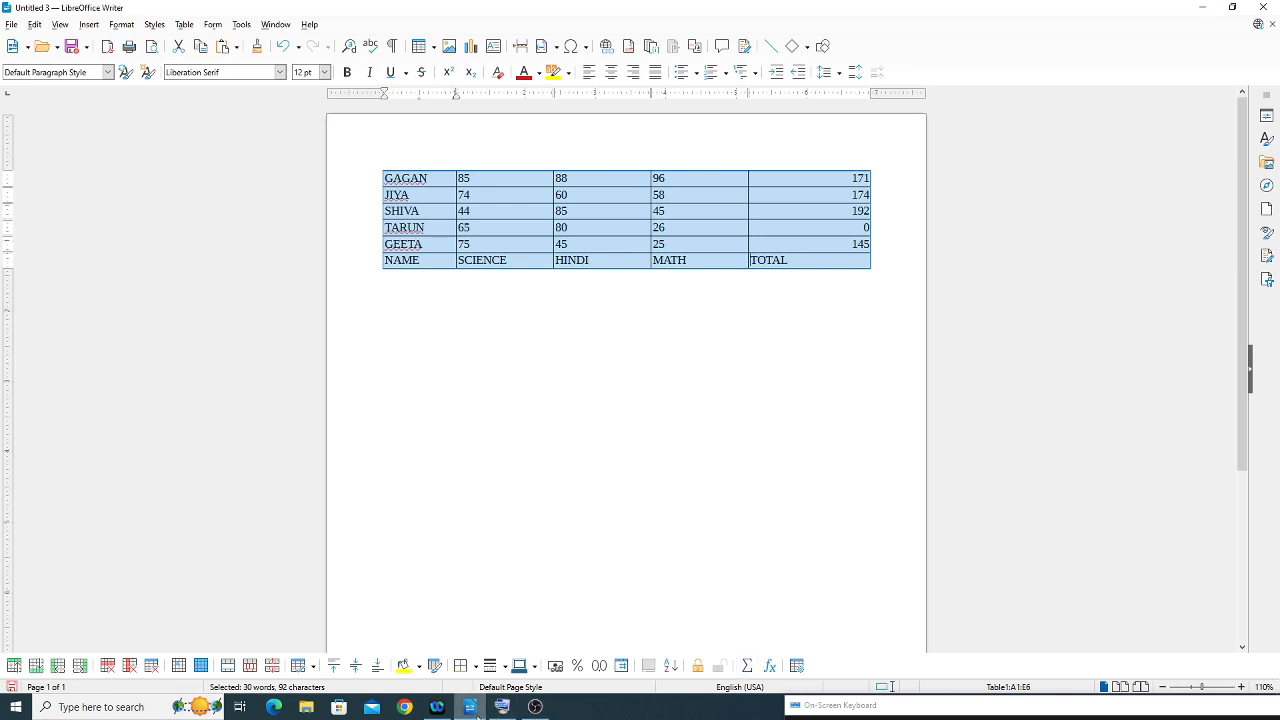
mouse_move(477, 715)
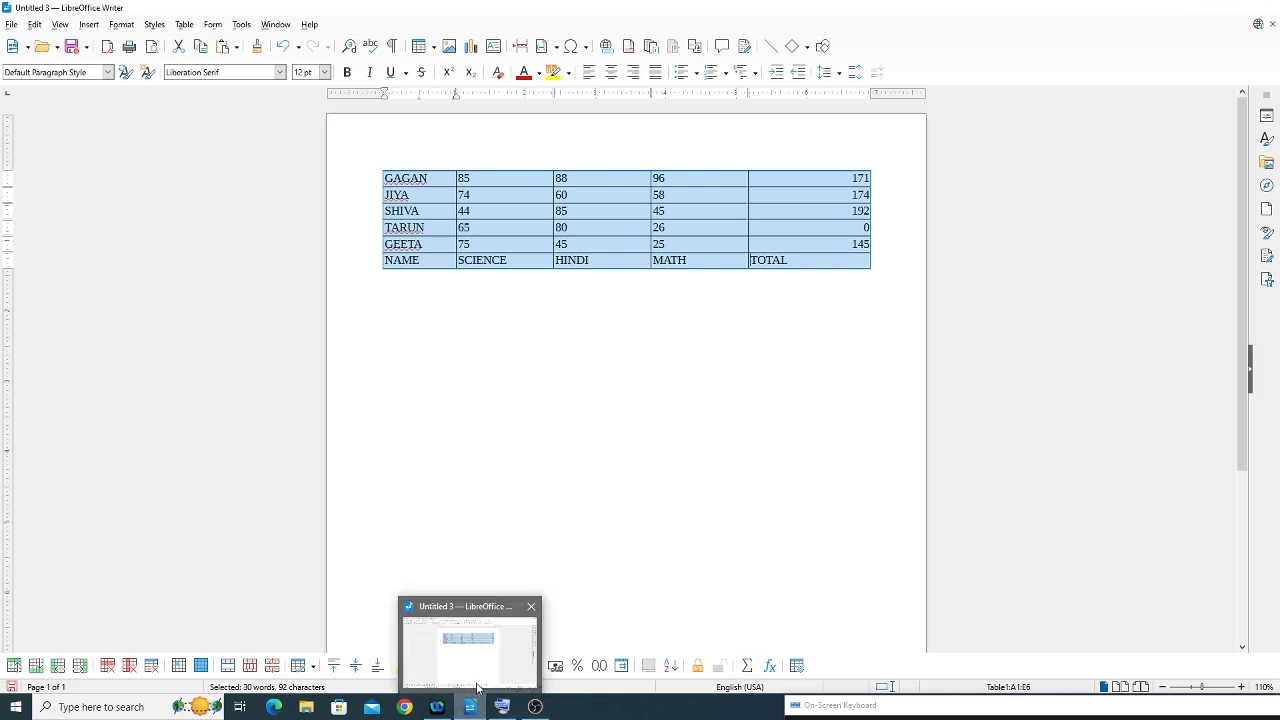